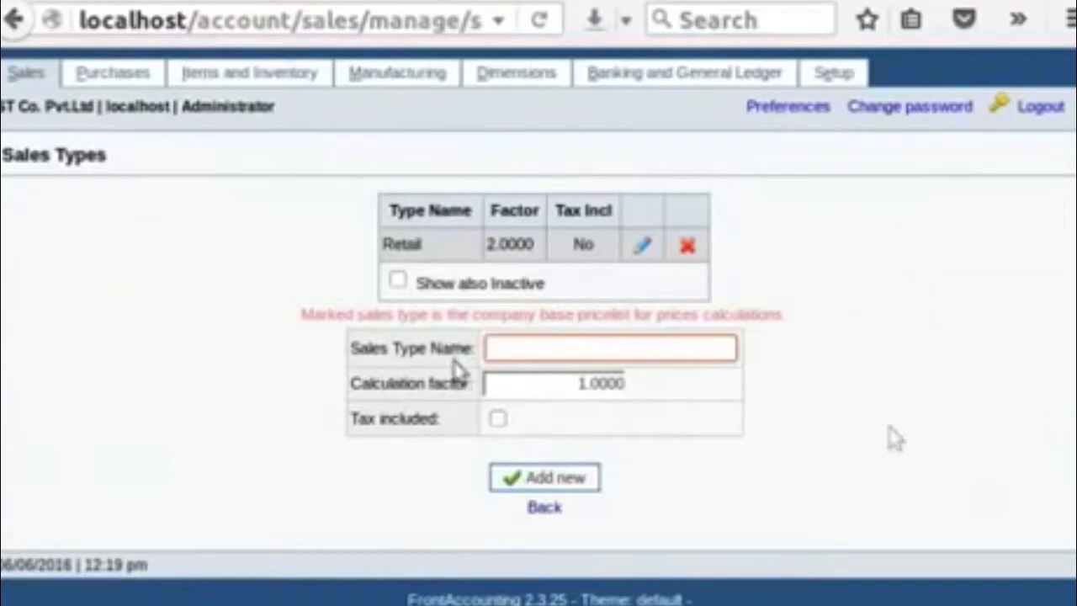
- Add a sales type named wholesale with tax not included, keeping the default calculation factor, and leave the sales types setup
type("whole")
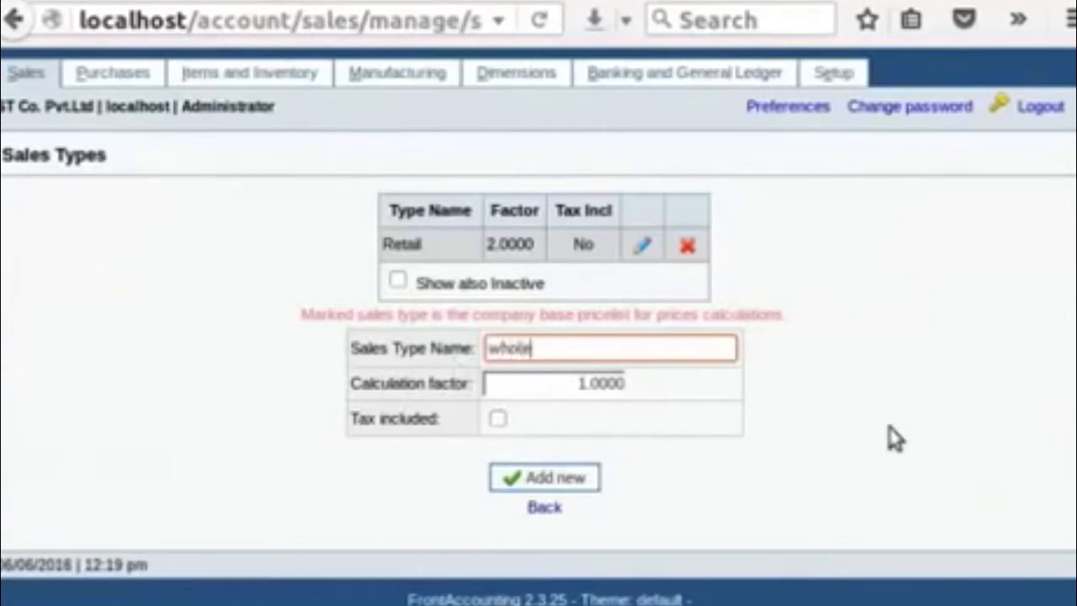
type("sale")
left_click(458, 405)
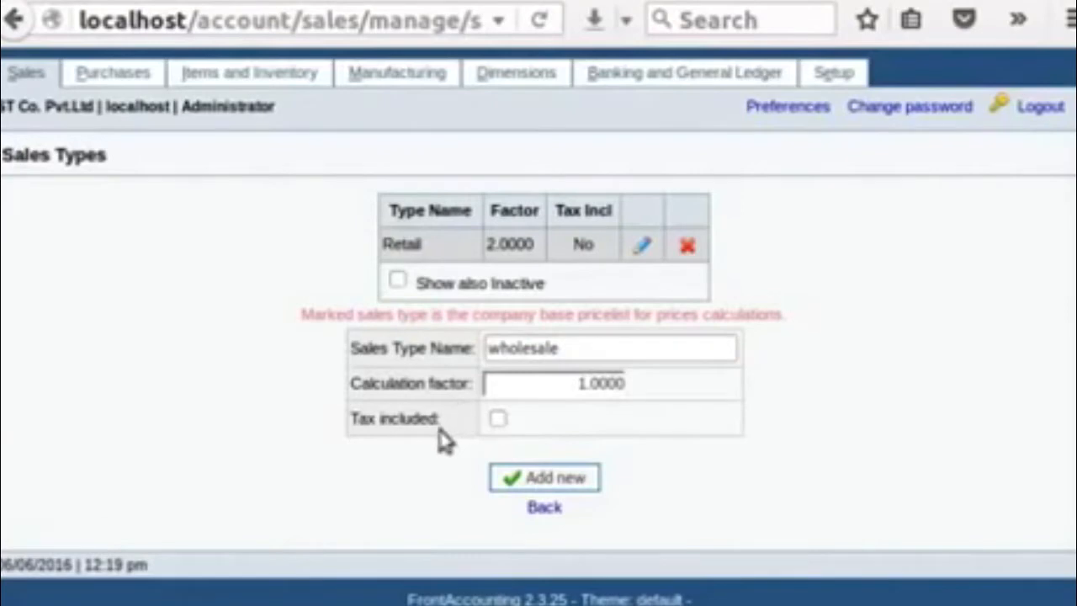
left_click(497, 419)
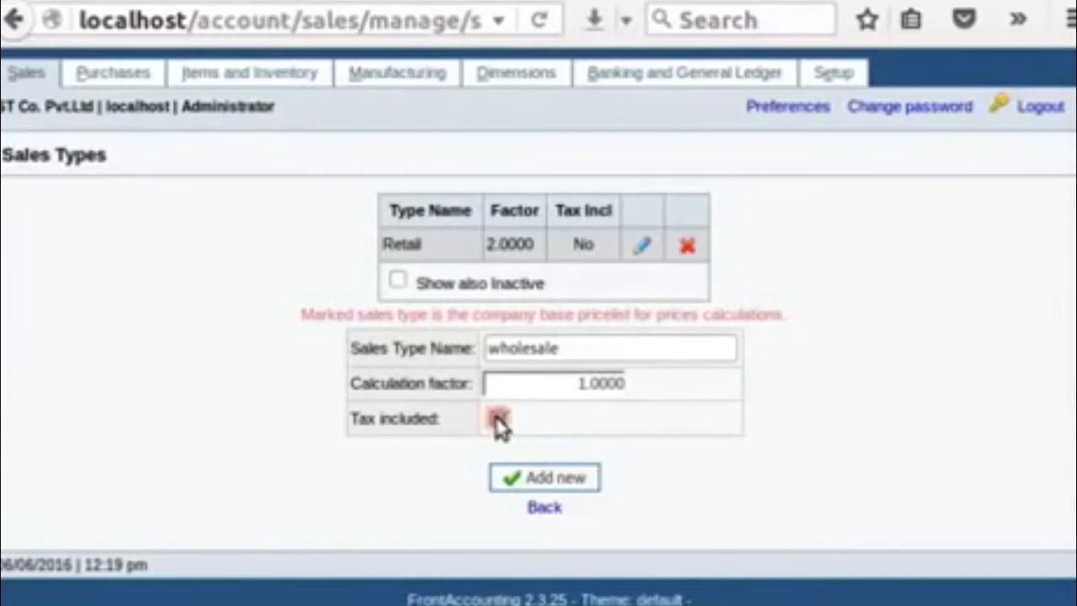
left_click(500, 420)
left_click(579, 491)
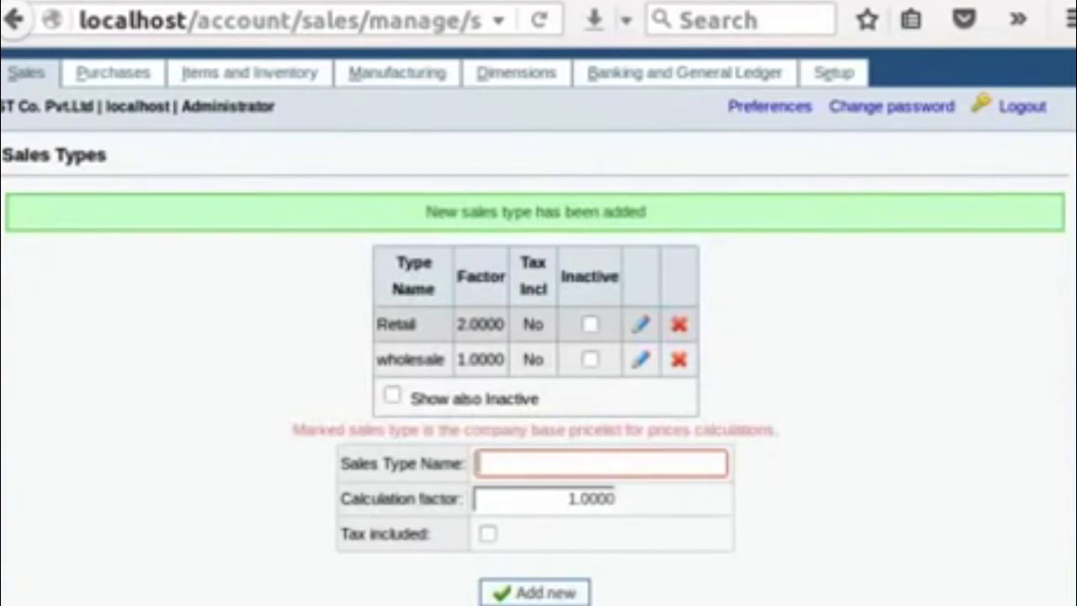
key("alt+Left")
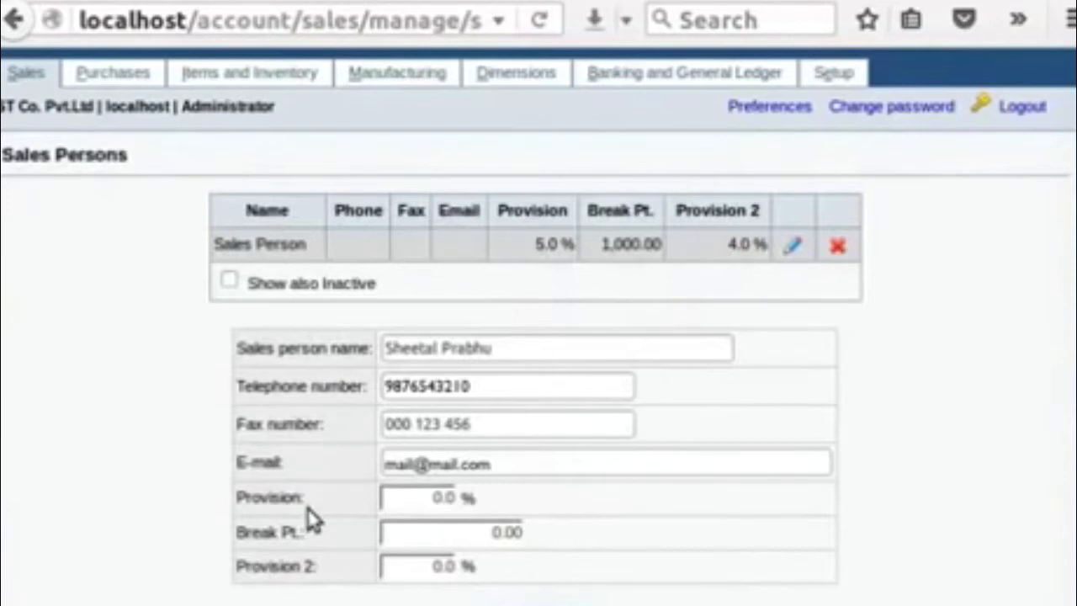
- Add the sales person with Provision 5%, Break Pt. 5,000 and Provision 2 of 3%, and leave the sales persons setup
left_click(418, 497)
type("5")
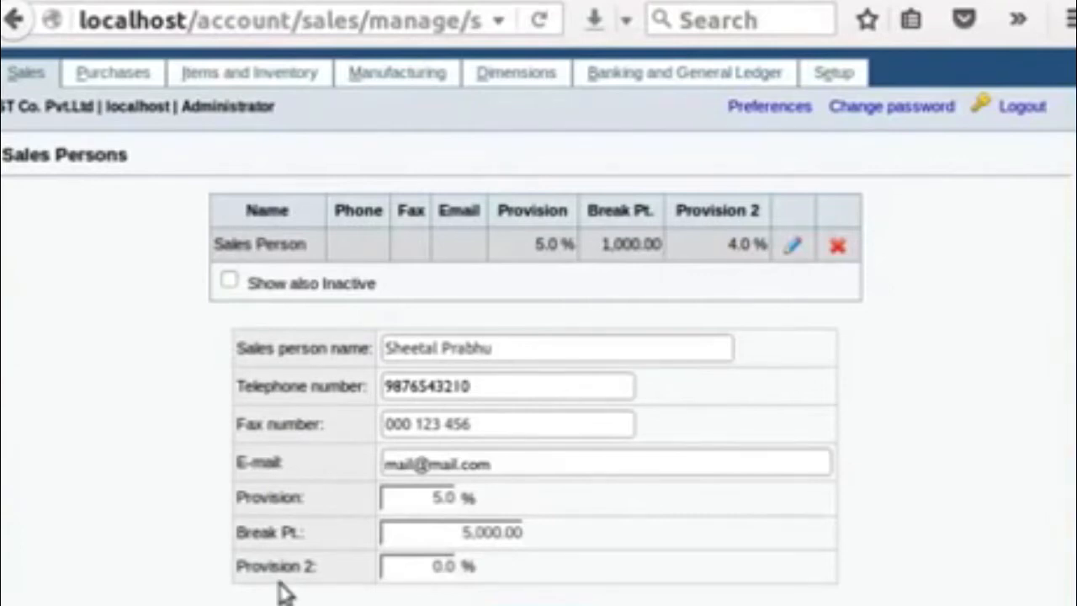
left_click(441, 566)
key("BackSpace")
type("3")
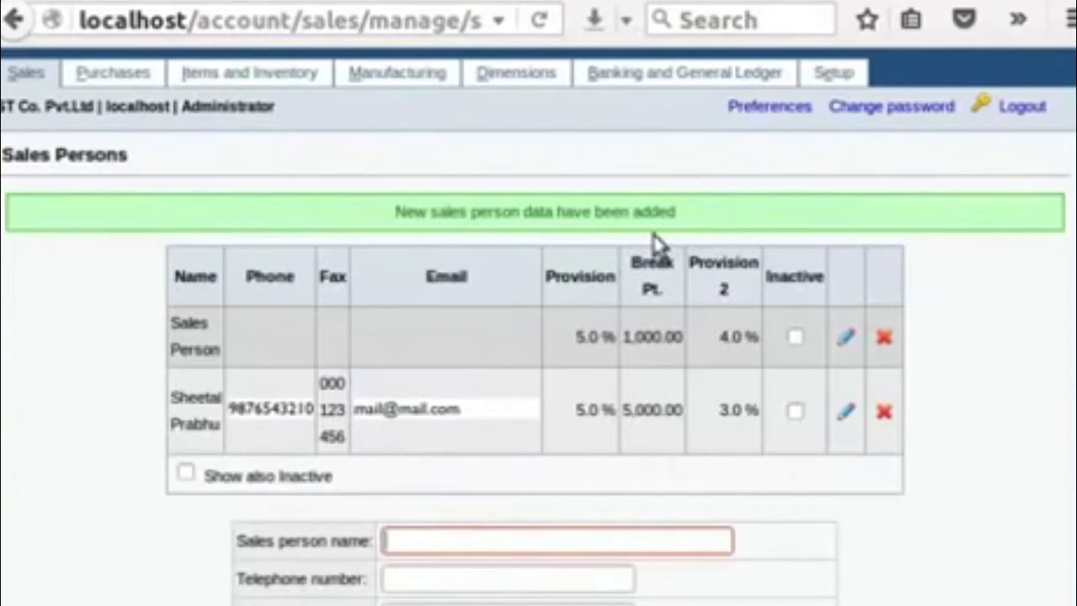
scroll(677, 248, "down", 5)
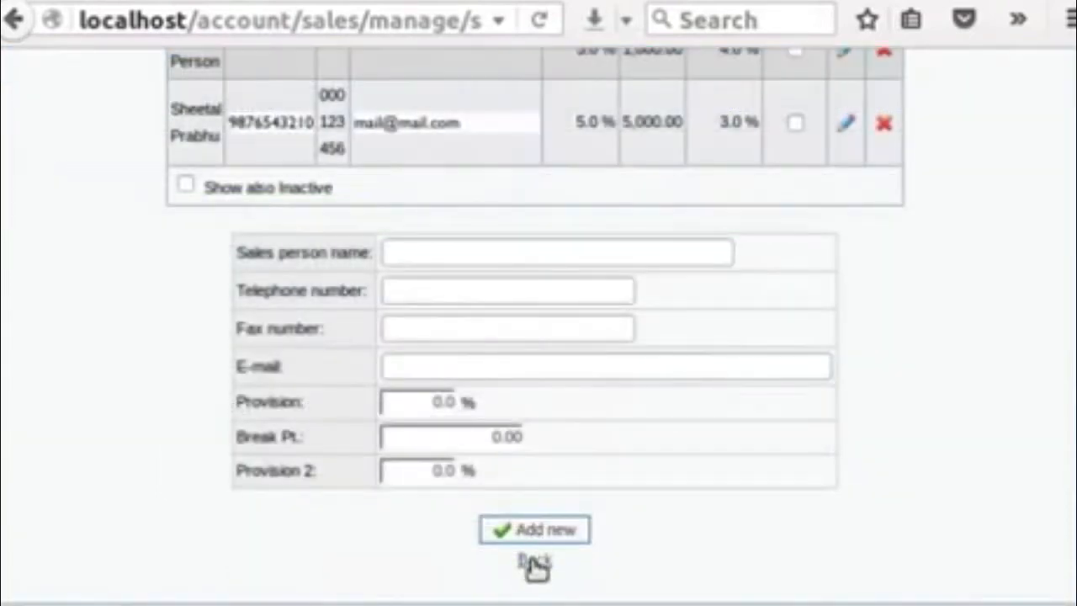
left_click(535, 561)
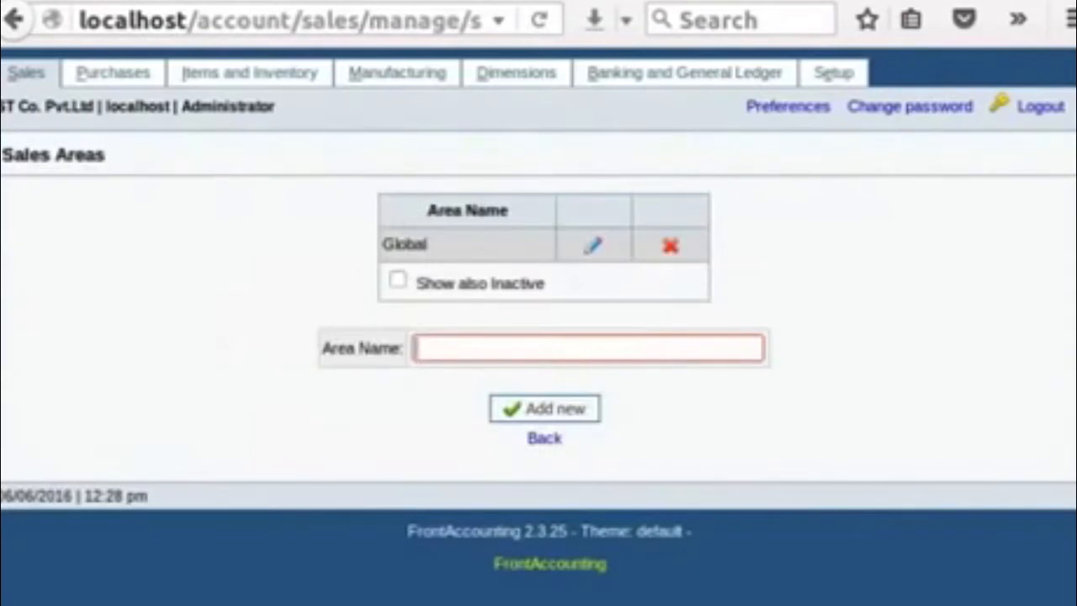
- Add a sales area named Retailer and leave the sales areas setup
type("Retailer")
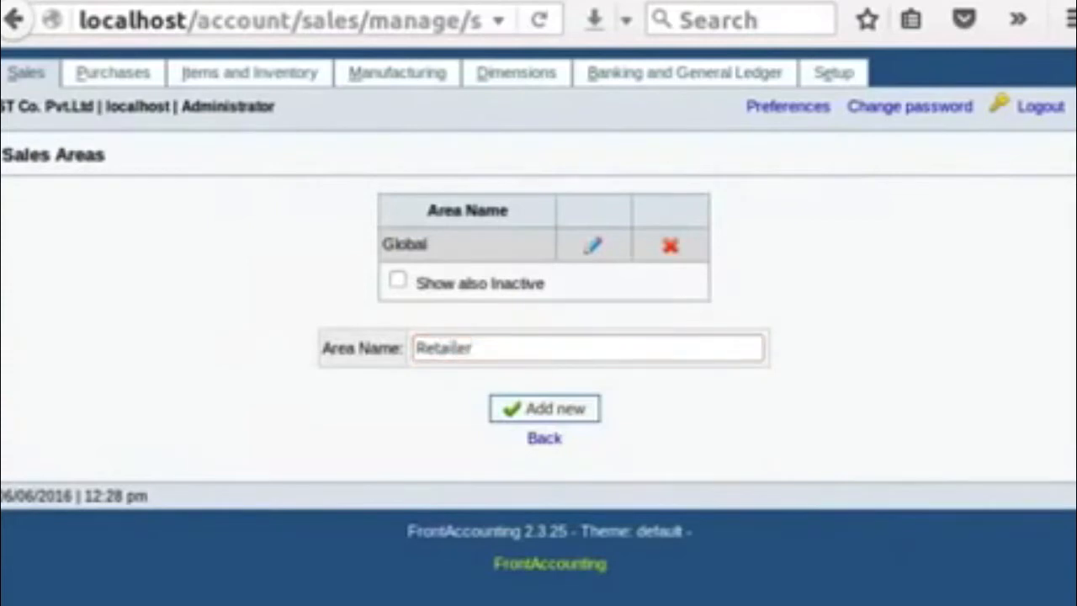
left_click(581, 411)
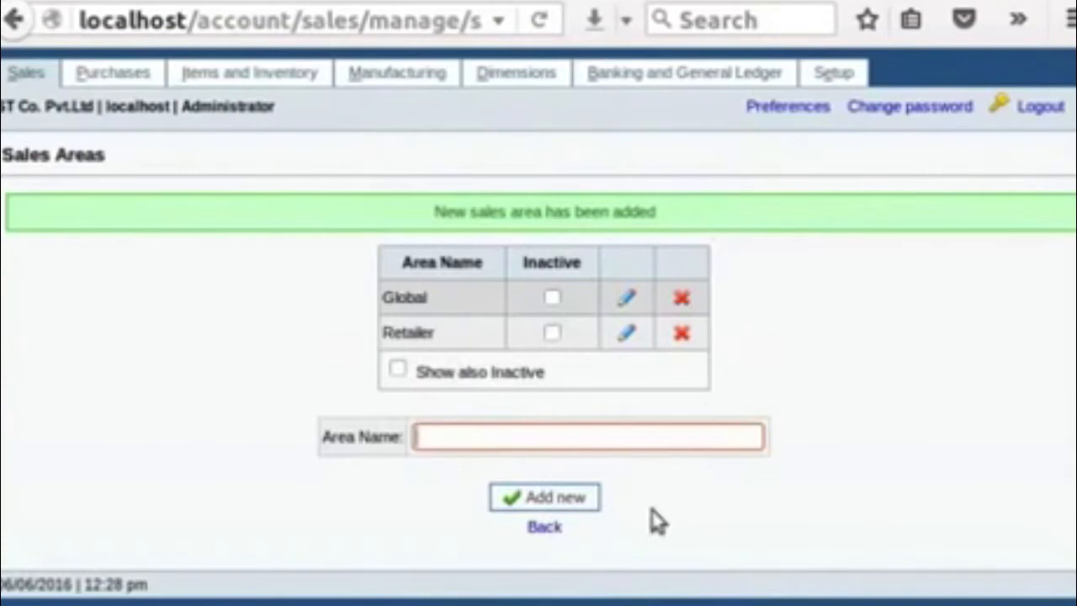
left_click(546, 530)
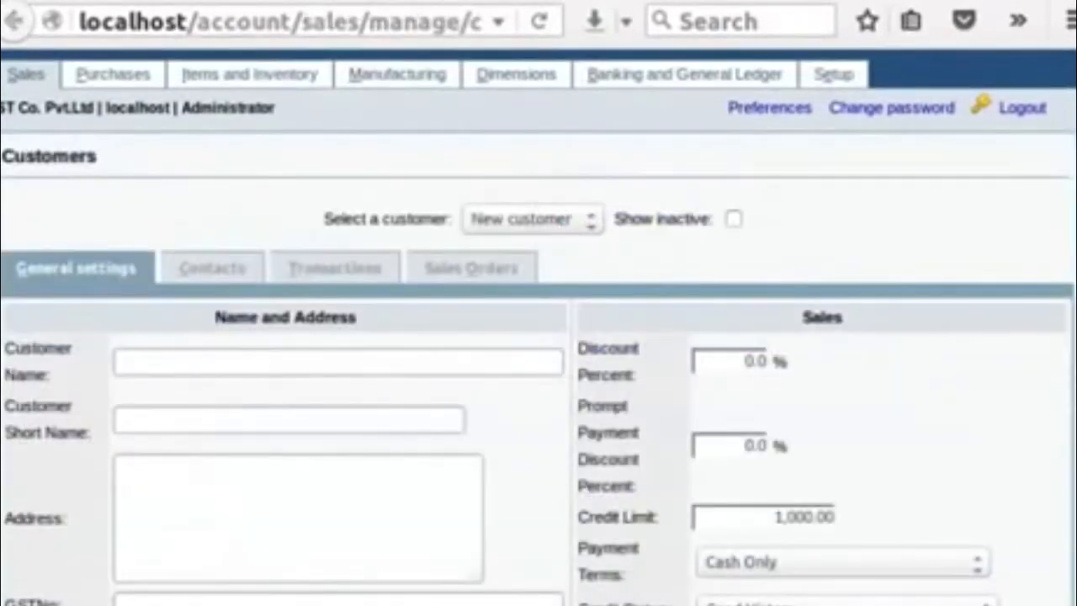
- Fill in new customer Amit Brothers & Co. Ltd, short name AB, with its address, Rupee currency and the wholesale price list
left_click(566, 228)
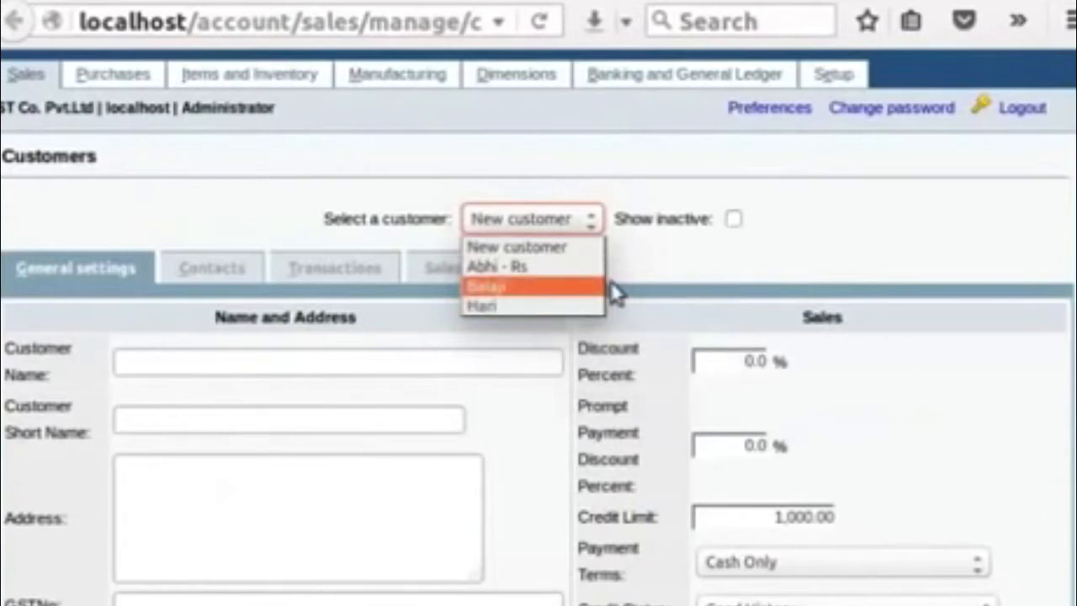
left_click(671, 265)
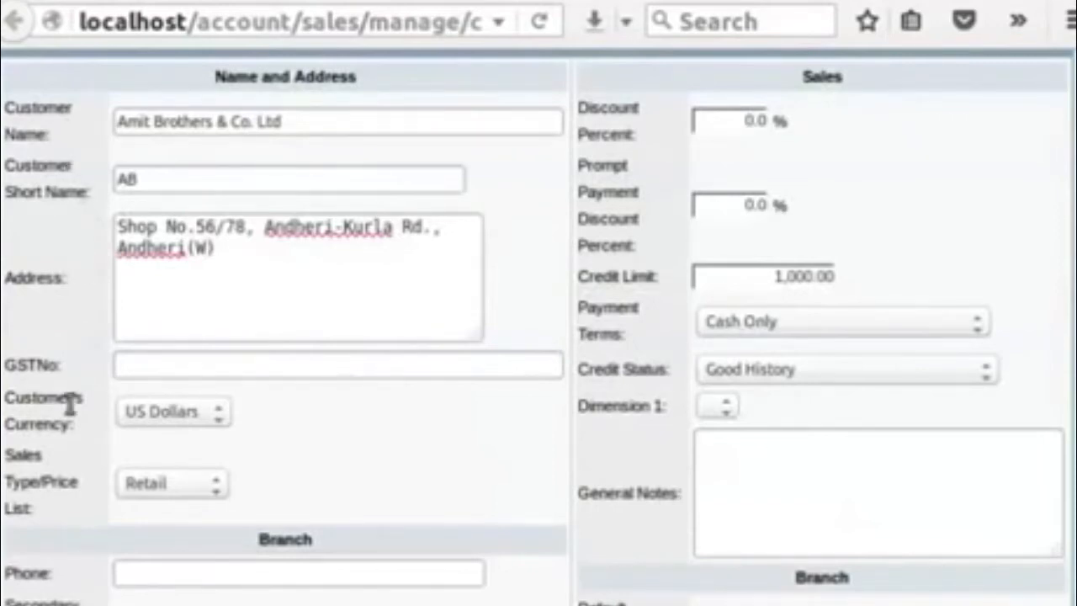
left_click(184, 417)
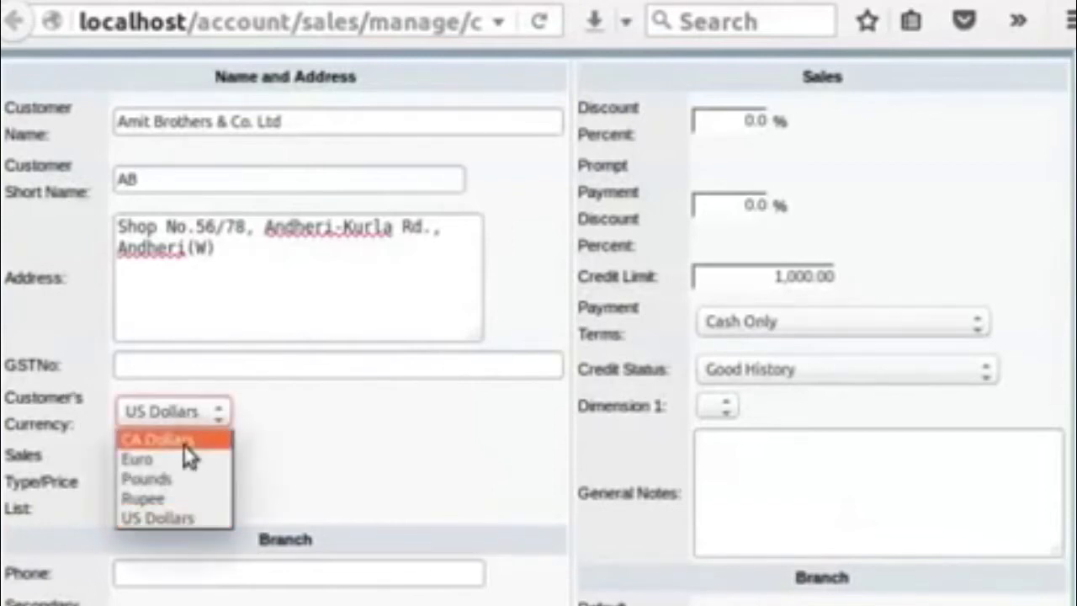
left_click(177, 497)
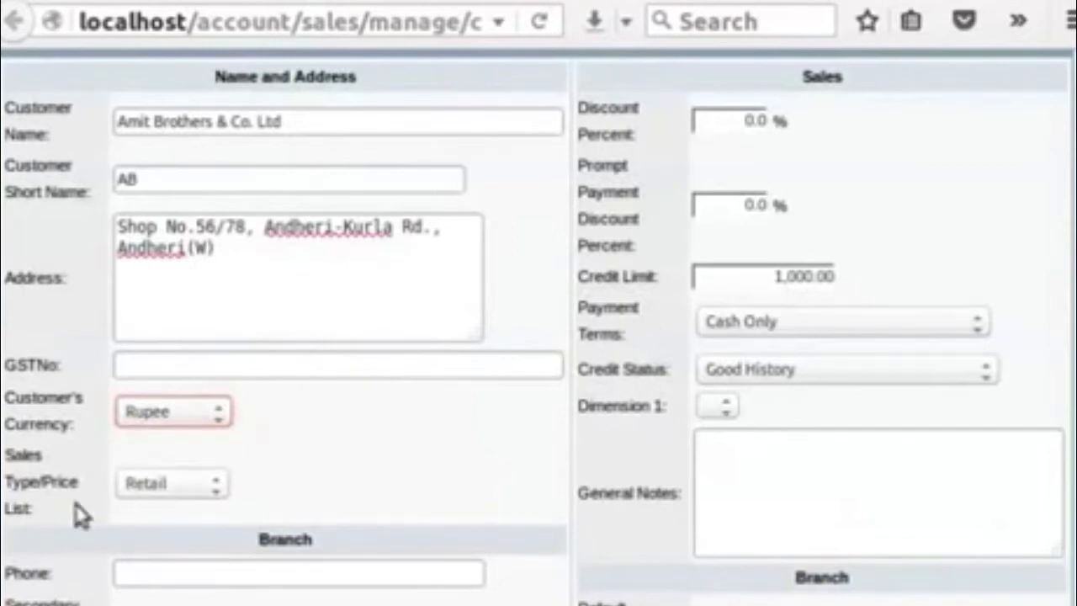
left_click(173, 494)
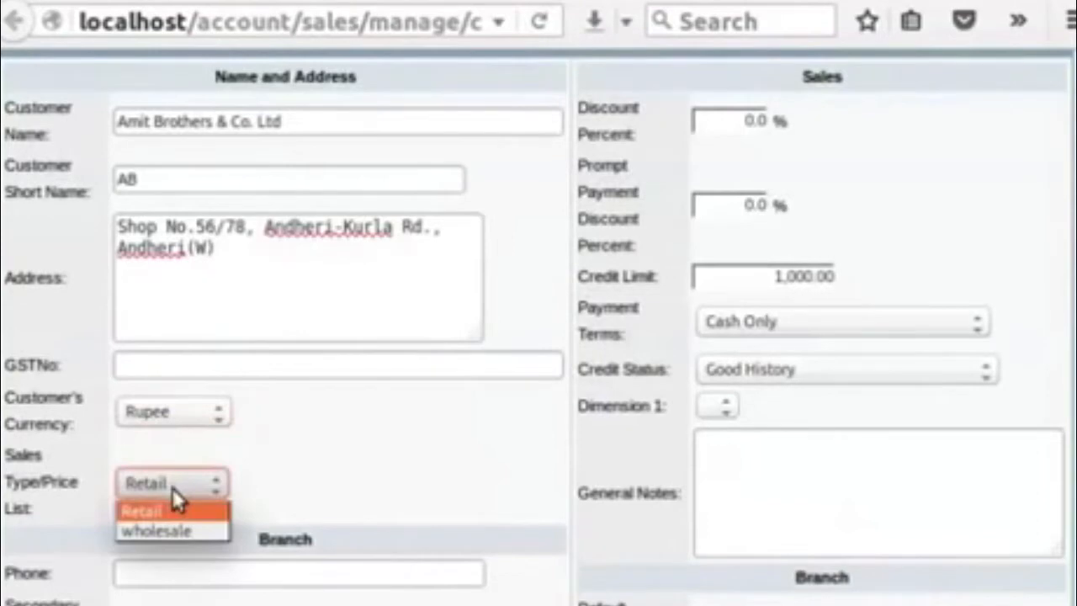
left_click(174, 533)
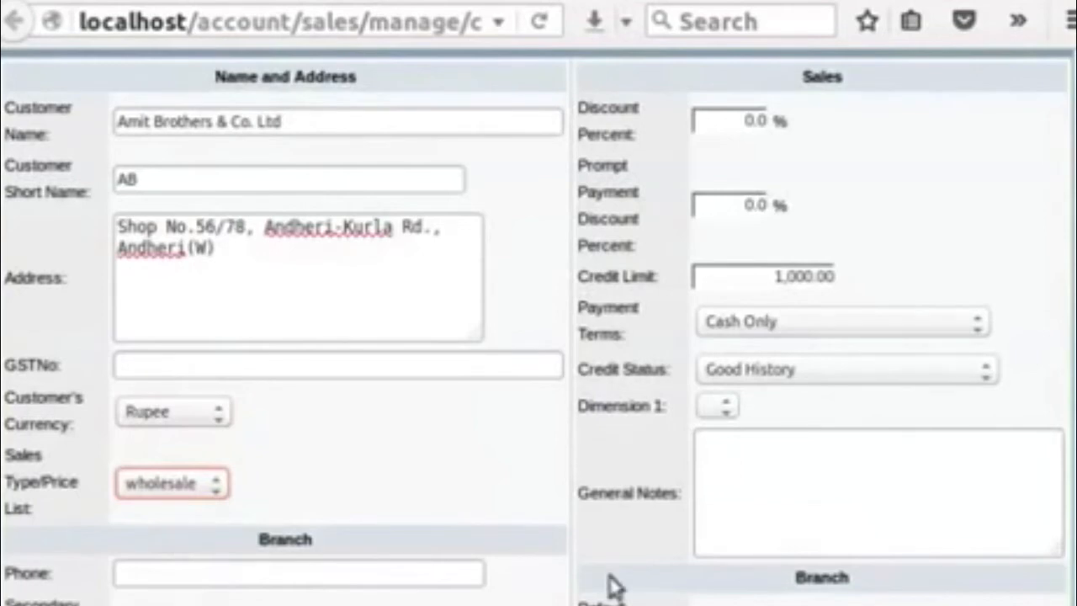
- Enter the branch phone, fax number and e-mail for the new customer, and add the customer
scroll(539, 336, "down", 5)
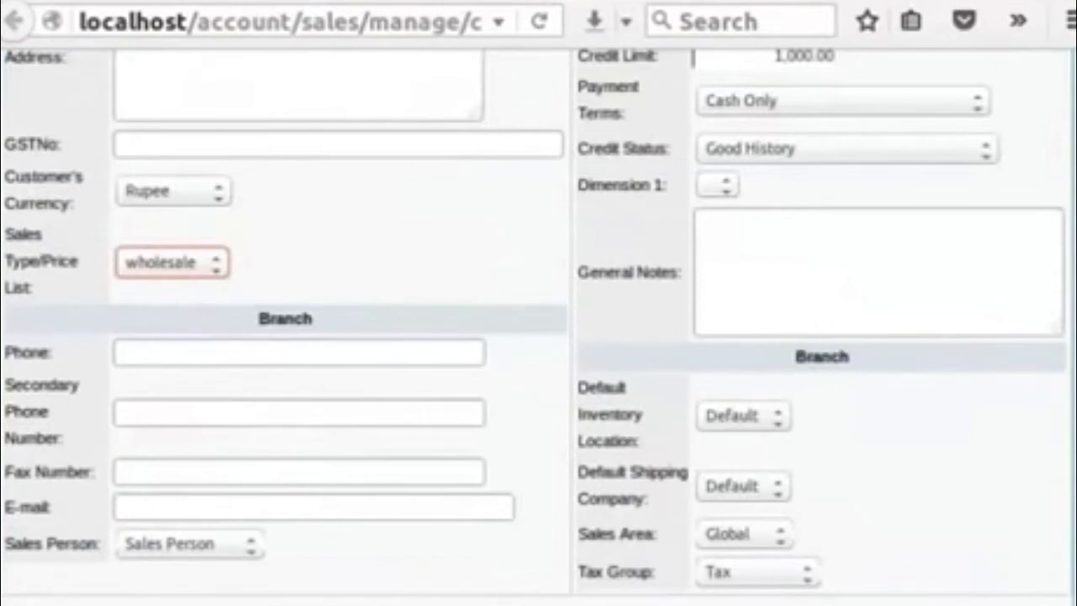
scroll(539, 336, "down", 1)
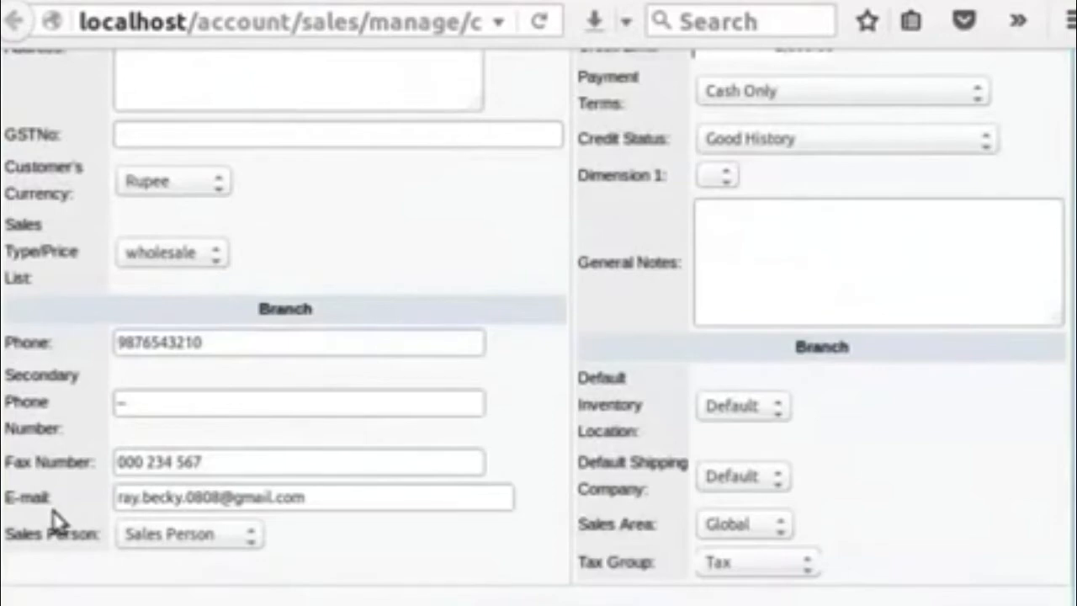
scroll(1048, 293, "up", 5)
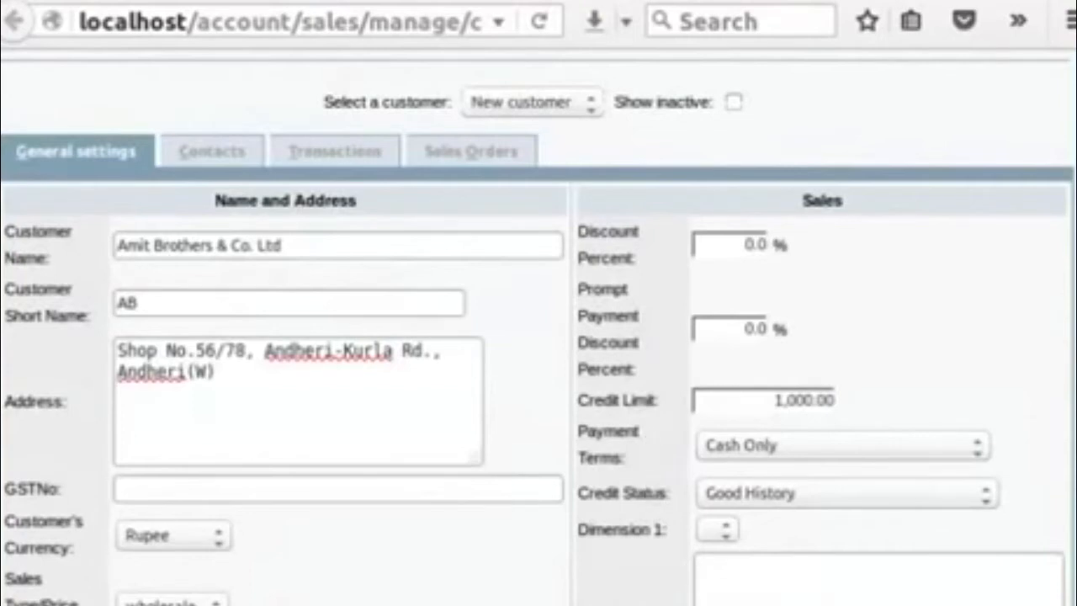
scroll(579, 497, "down", 5)
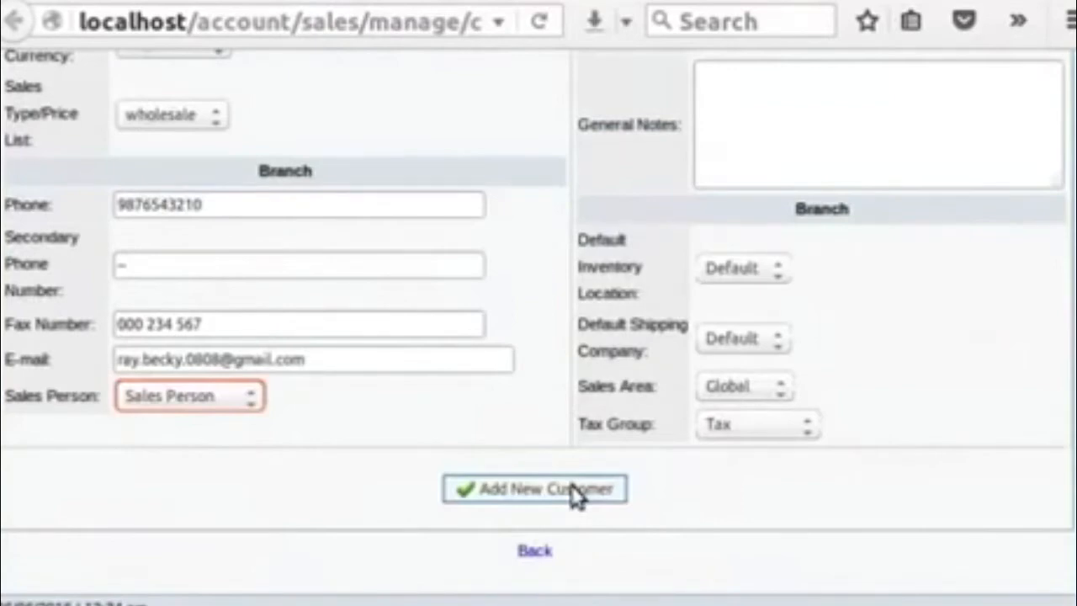
left_click(571, 488)
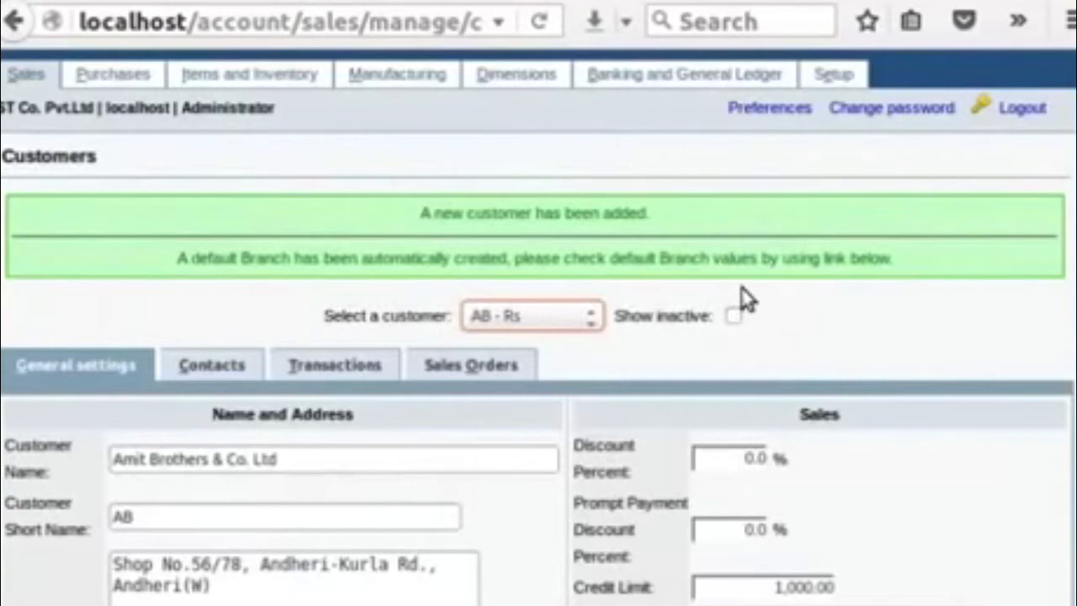
- Update the saved data of customer AB and leave the customer record
left_click(830, 288)
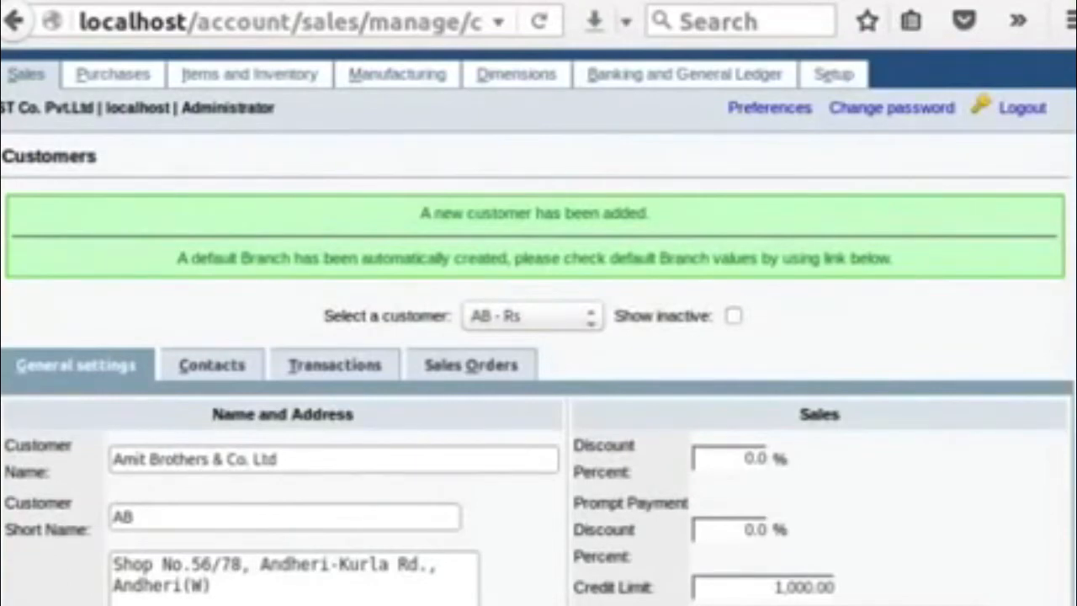
scroll(539, 328, "down", 10)
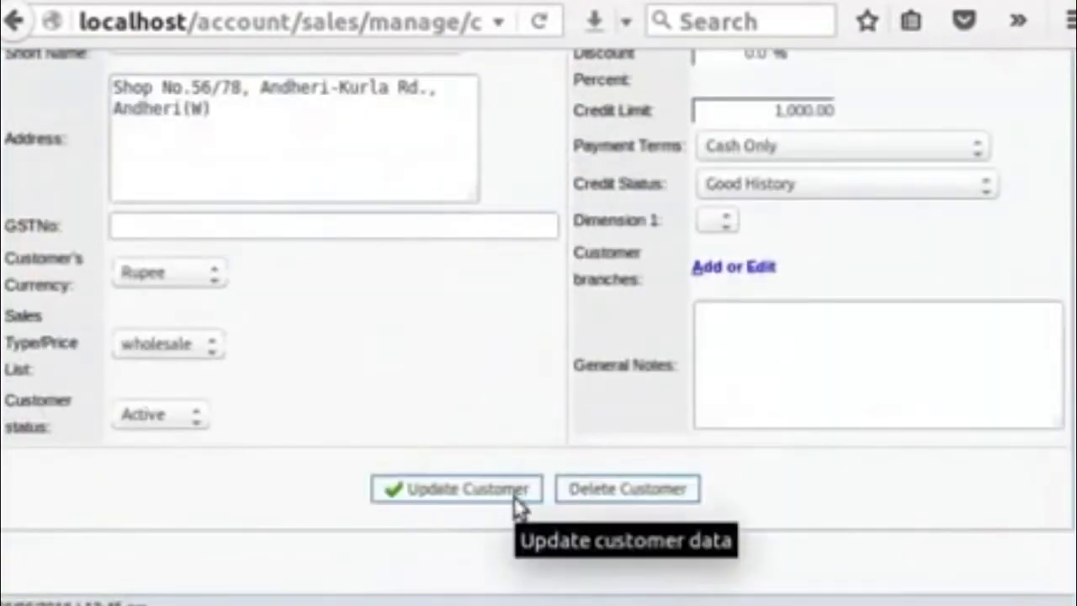
left_click(519, 505)
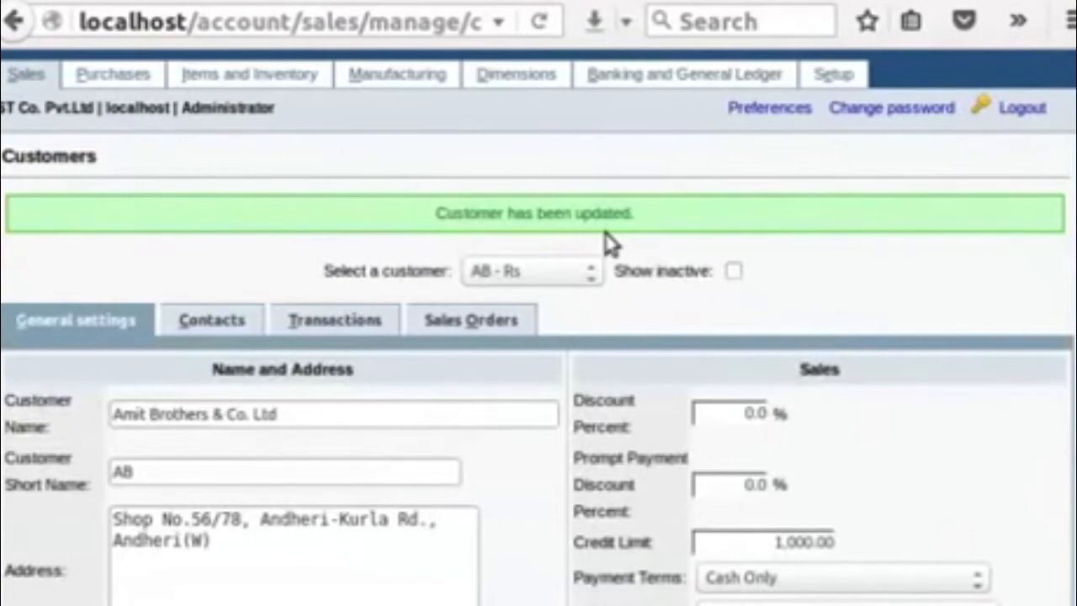
scroll(539, 336, "down", 5)
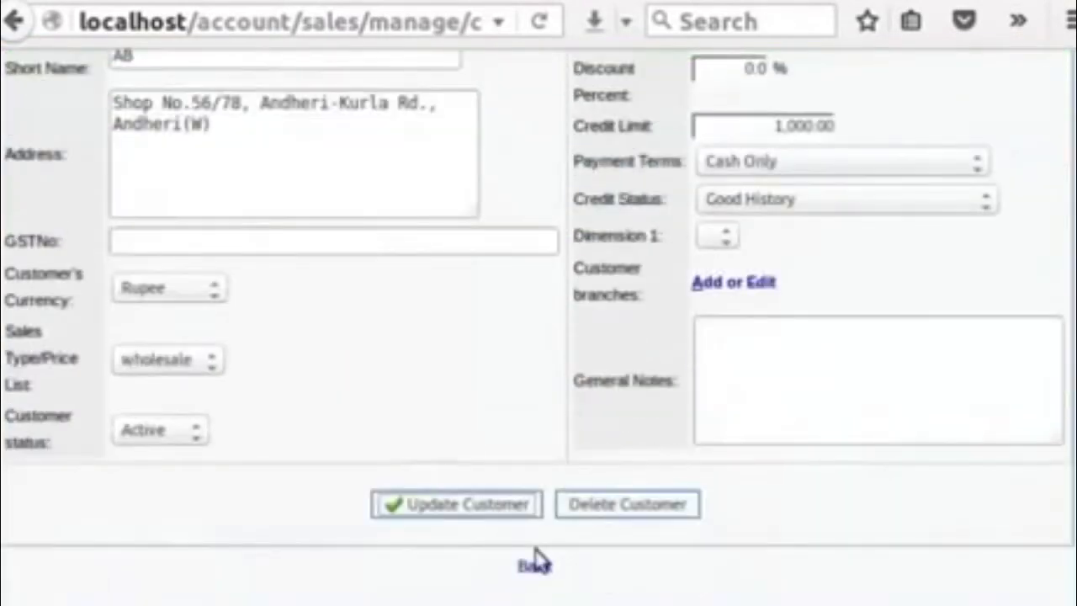
left_click(535, 569)
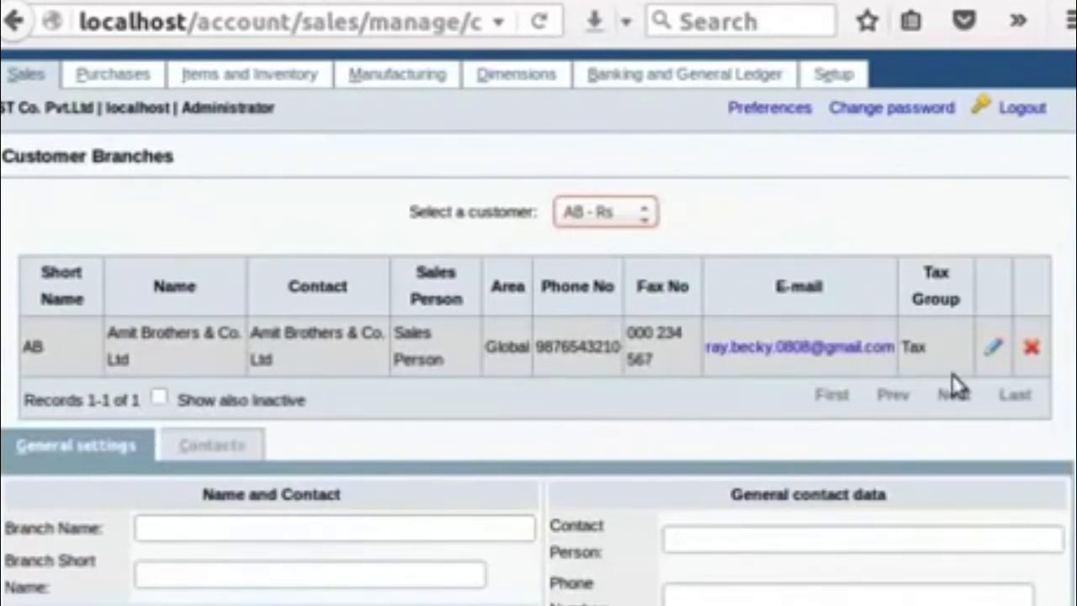
- Rename customer AB's branch to Amit Brothers Co.Pvt. Ltd., update the branch and return to the Sales overview
left_click(996, 353)
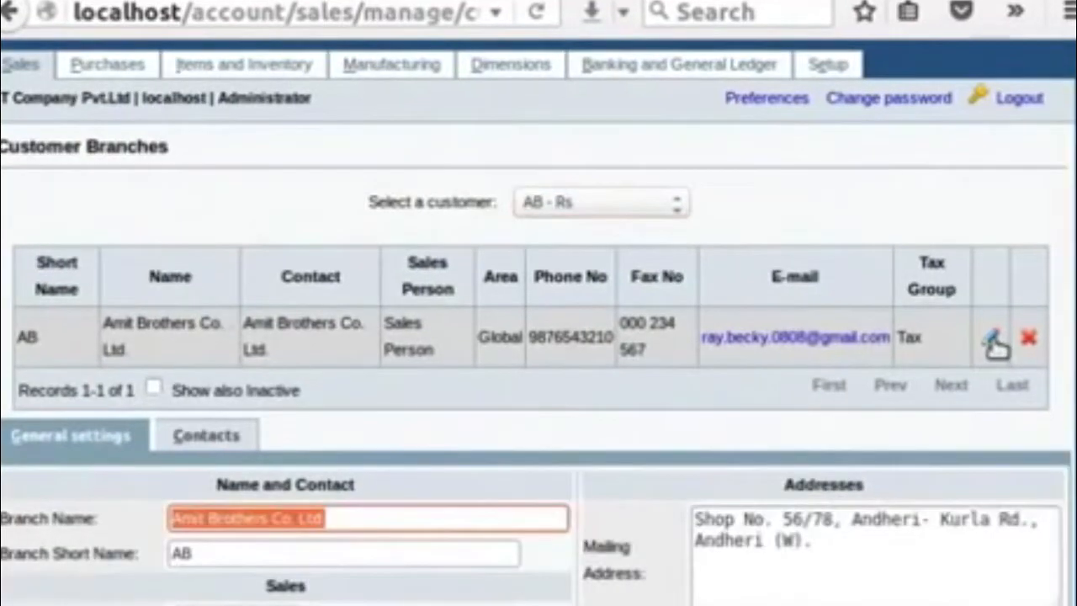
left_click(434, 529)
key("Left")
key("Left")
key("Left")
key("Left")
key("Left")
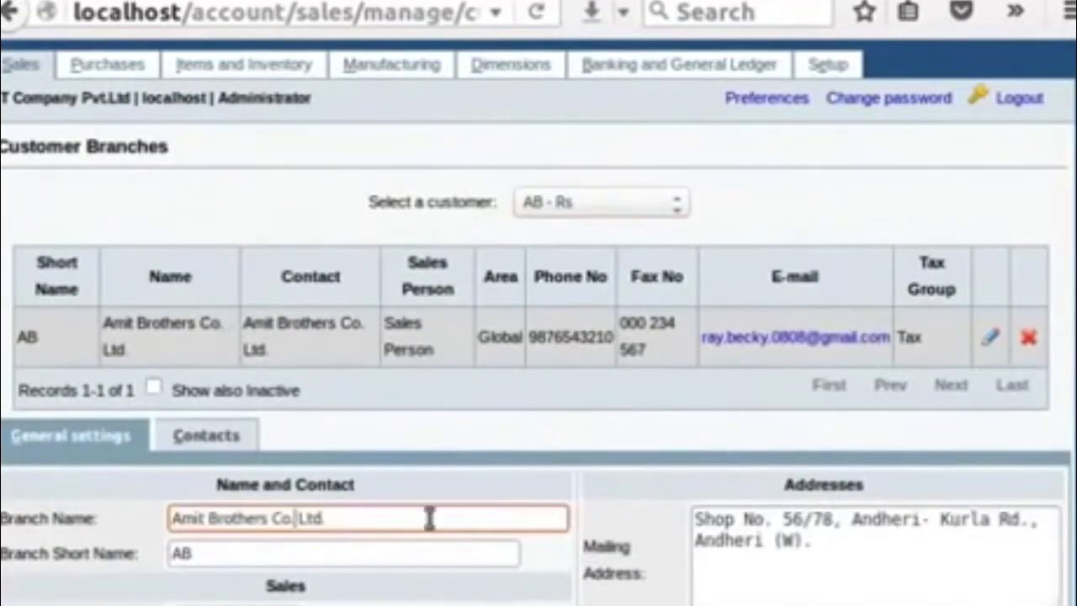
type("Pvt")
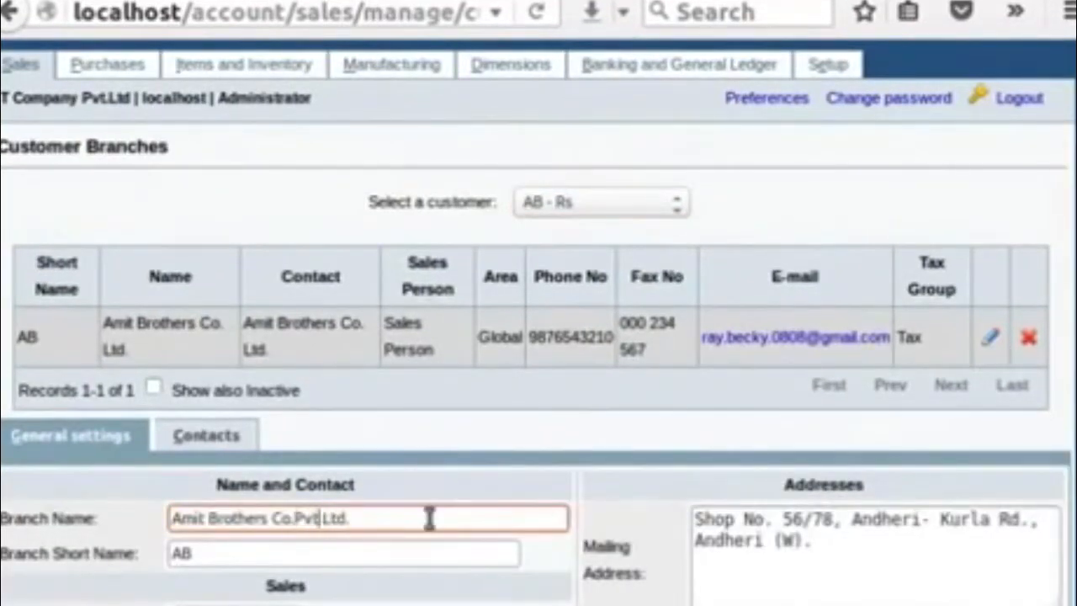
scroll(430, 518, "down", 10)
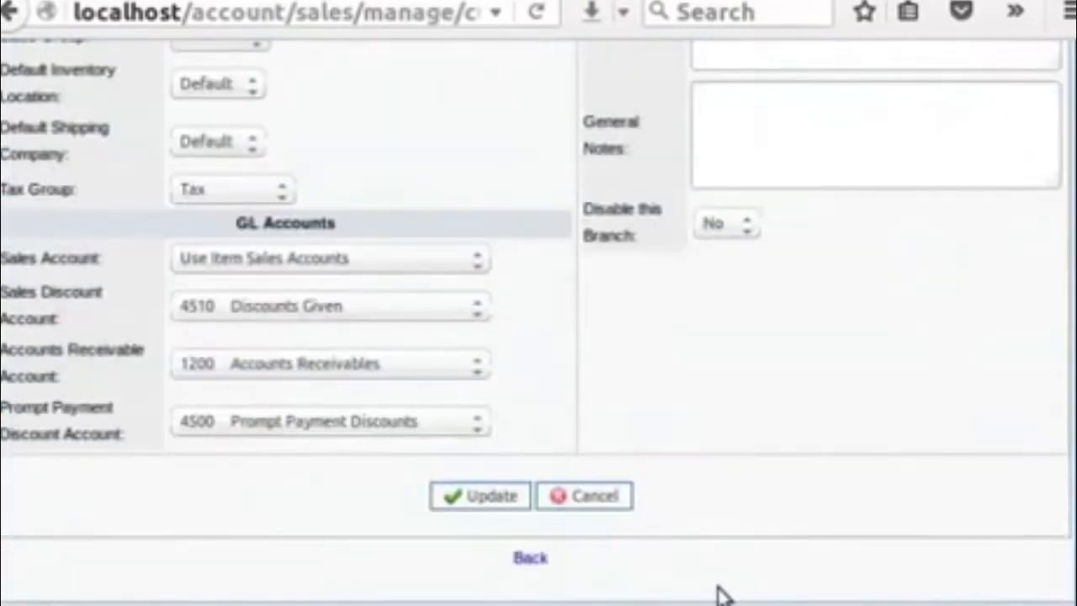
left_click(509, 498)
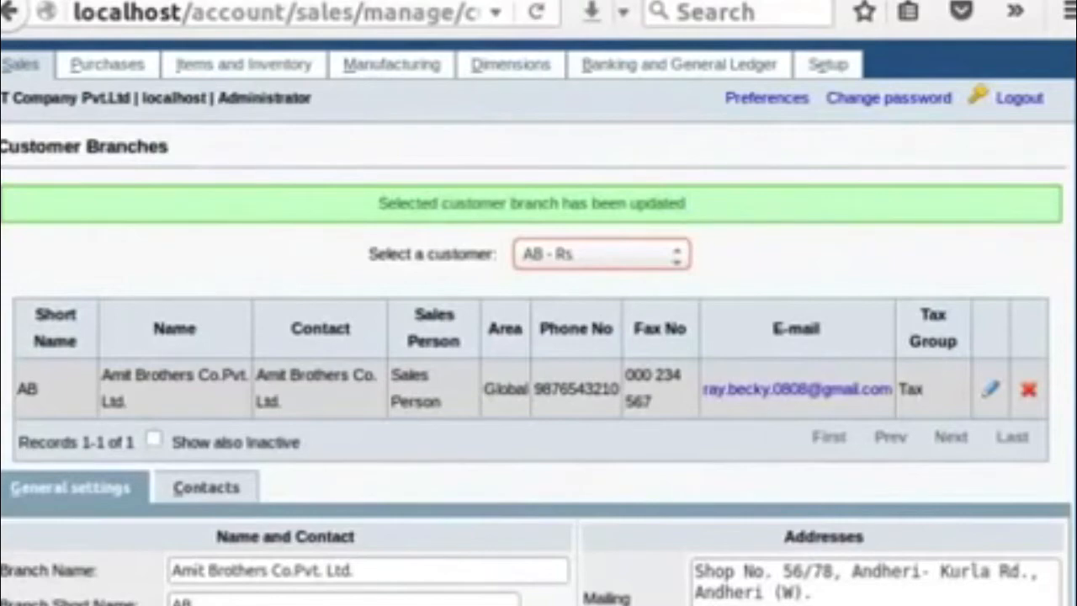
scroll(690, 235, "down", 10)
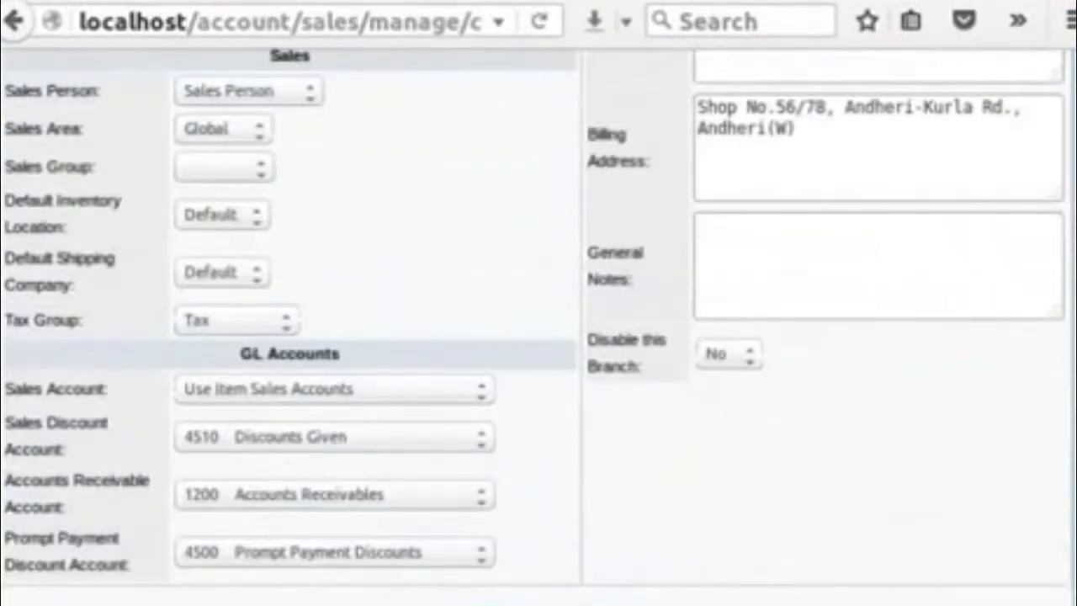
key("alt+Left")
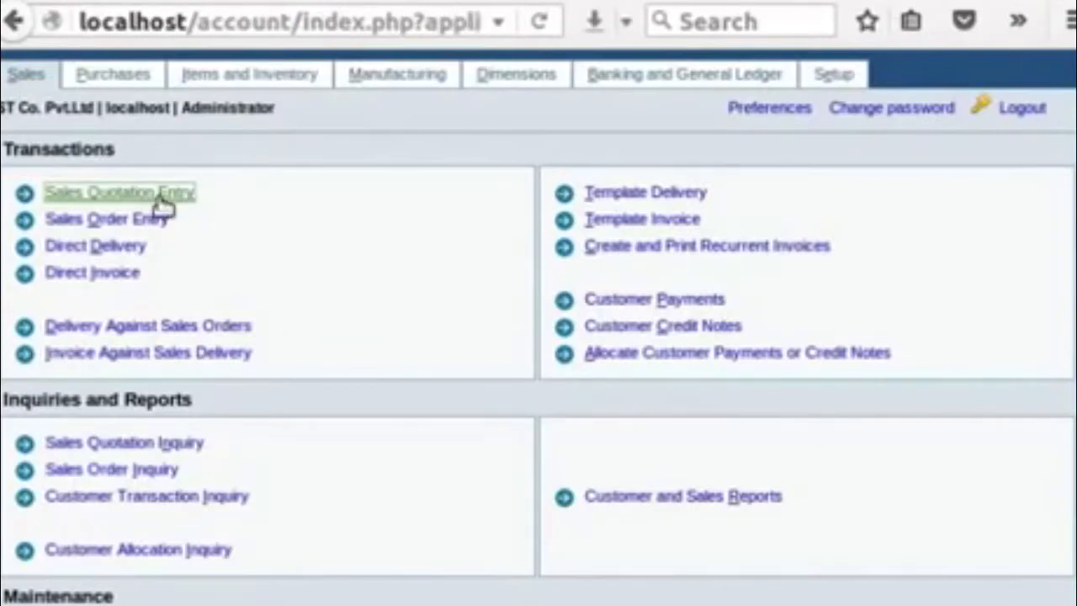
- Start a new sales quotation for customer AB, choosing item Cement, code 45, with a quantity of 150
left_click(160, 196)
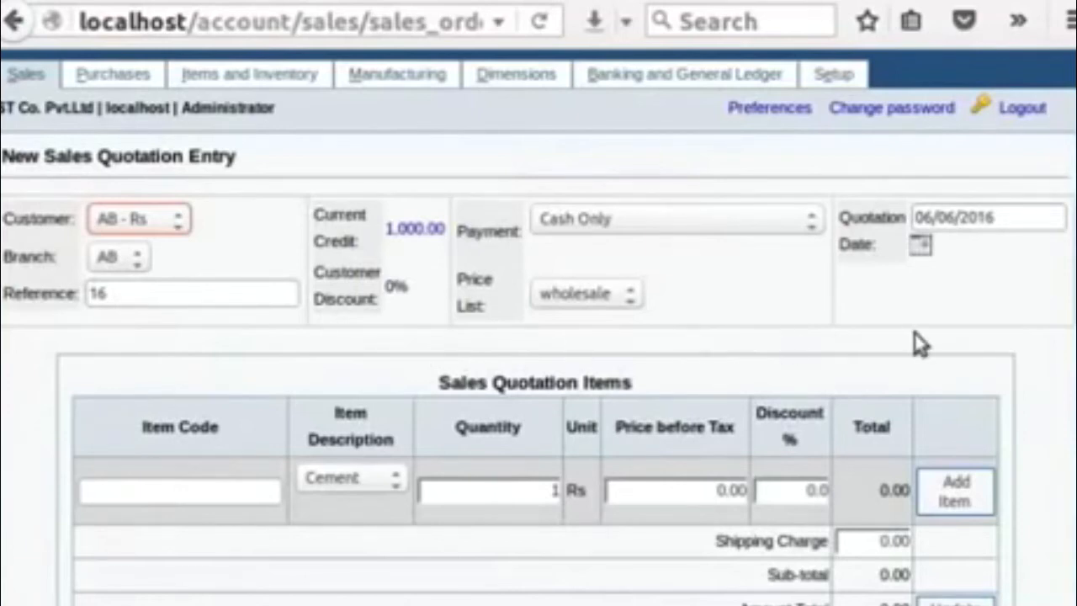
left_click(368, 480)
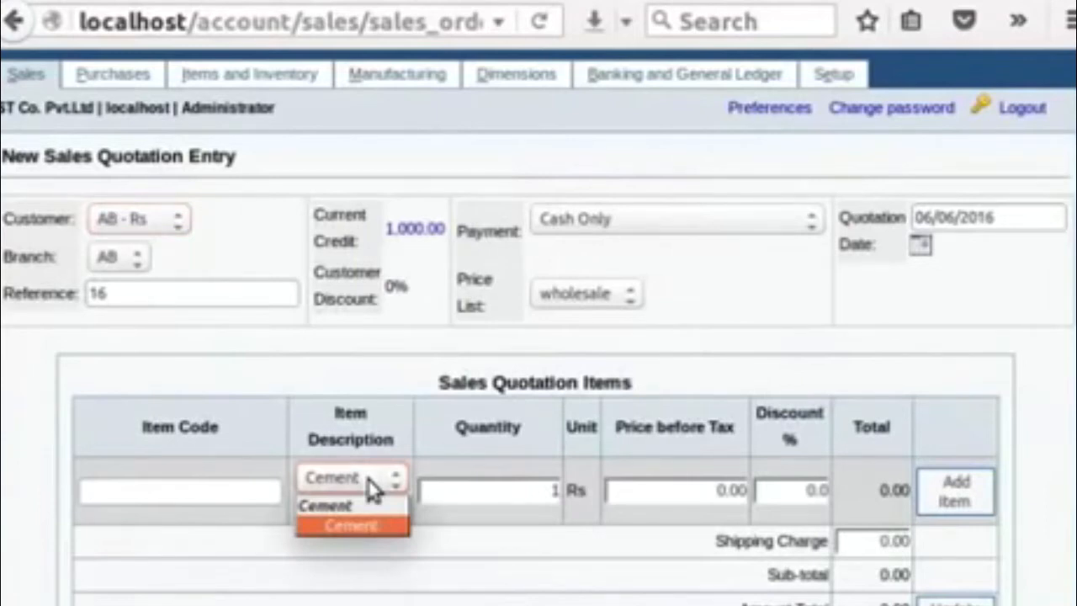
left_click(368, 525)
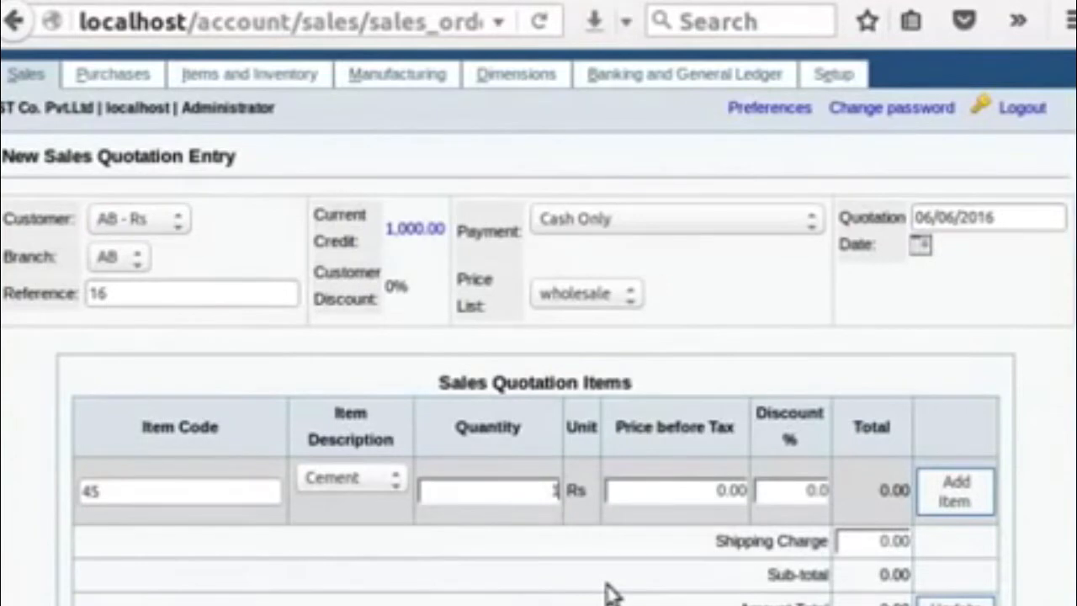
type("50")
- Set the Cement line's price before tax to 1,500.00 and its discount to 0.10%, and add the item to the quotation
double_click(620, 431)
left_click_drag(668, 437, 724, 445)
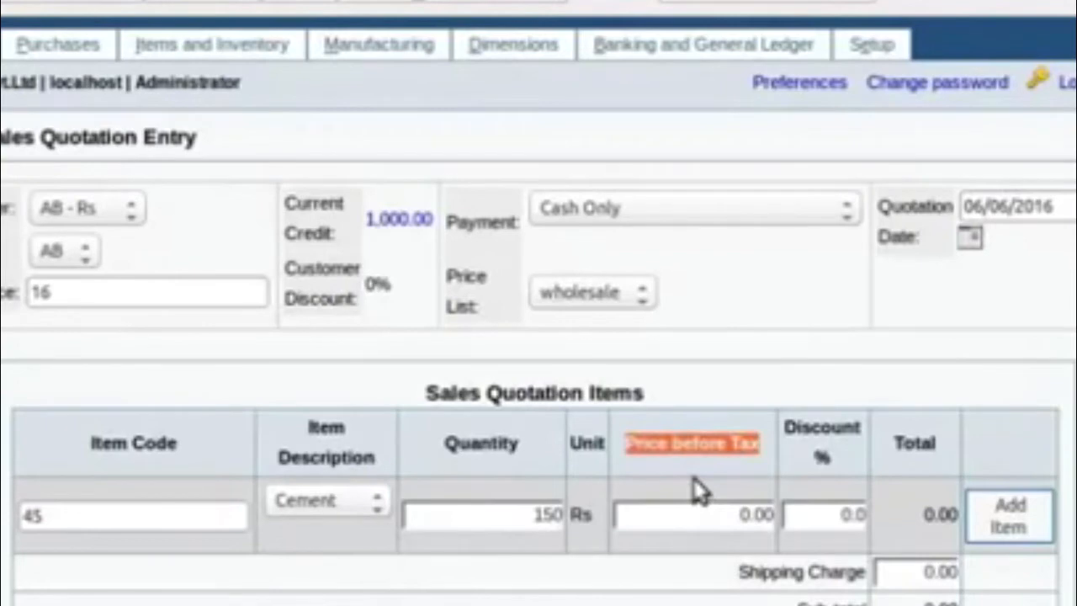
left_click(714, 510)
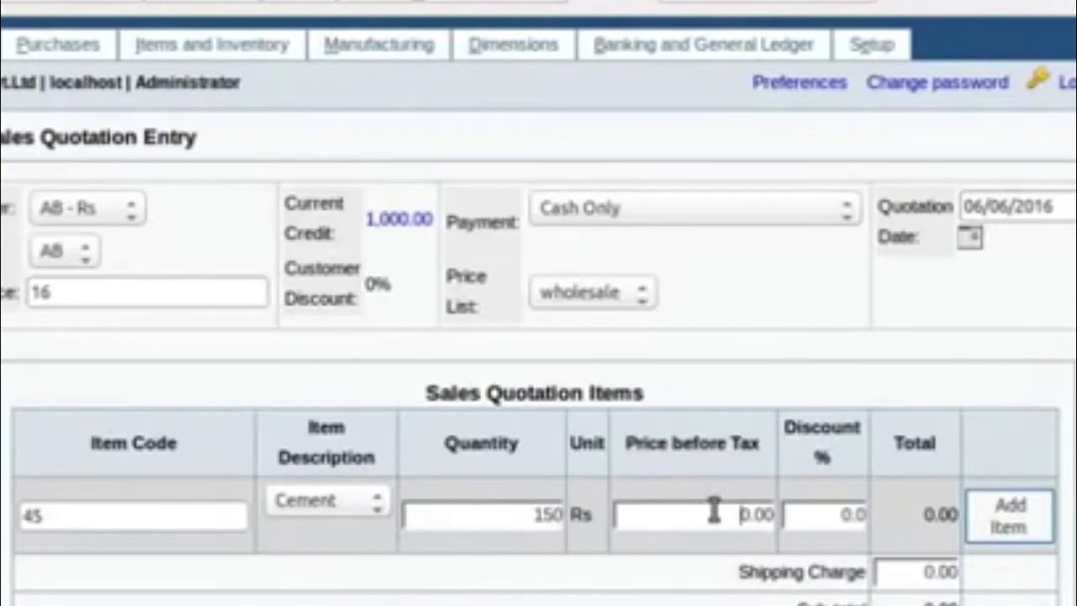
type("150")
left_click(838, 517)
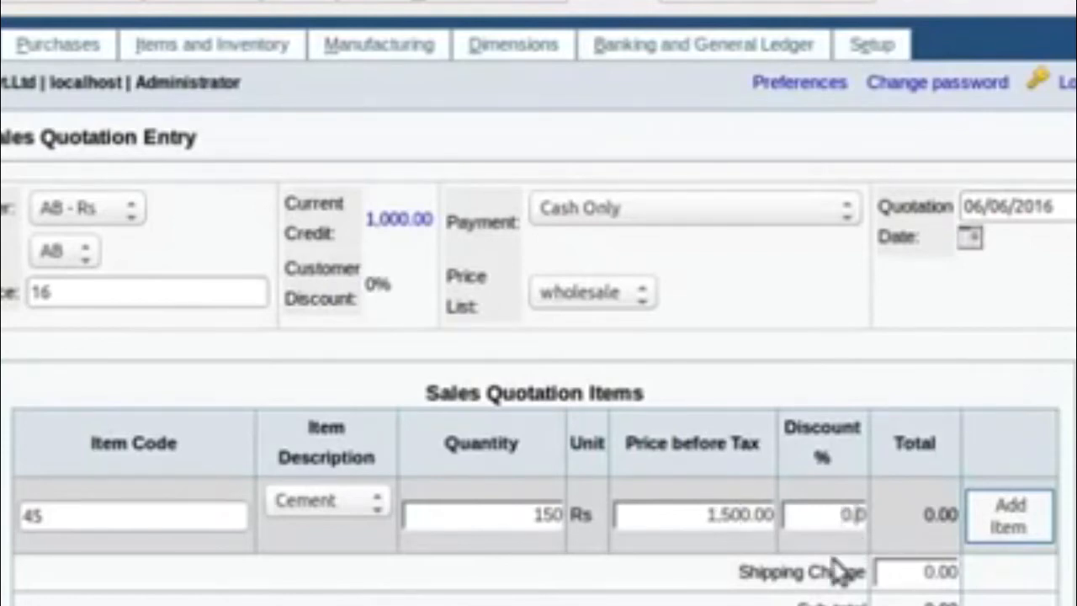
type("10")
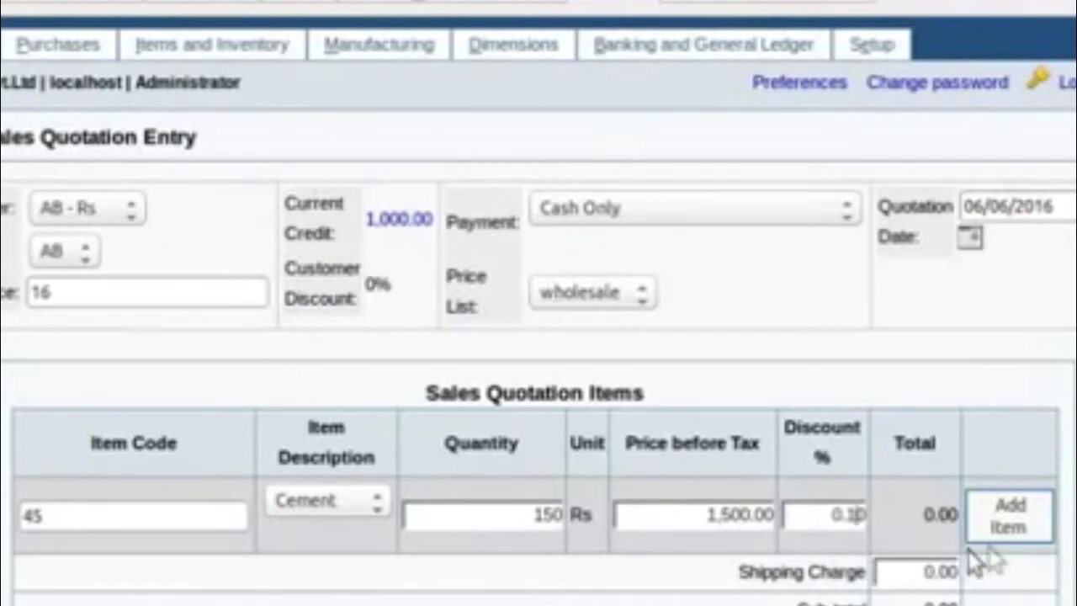
left_click(1010, 532)
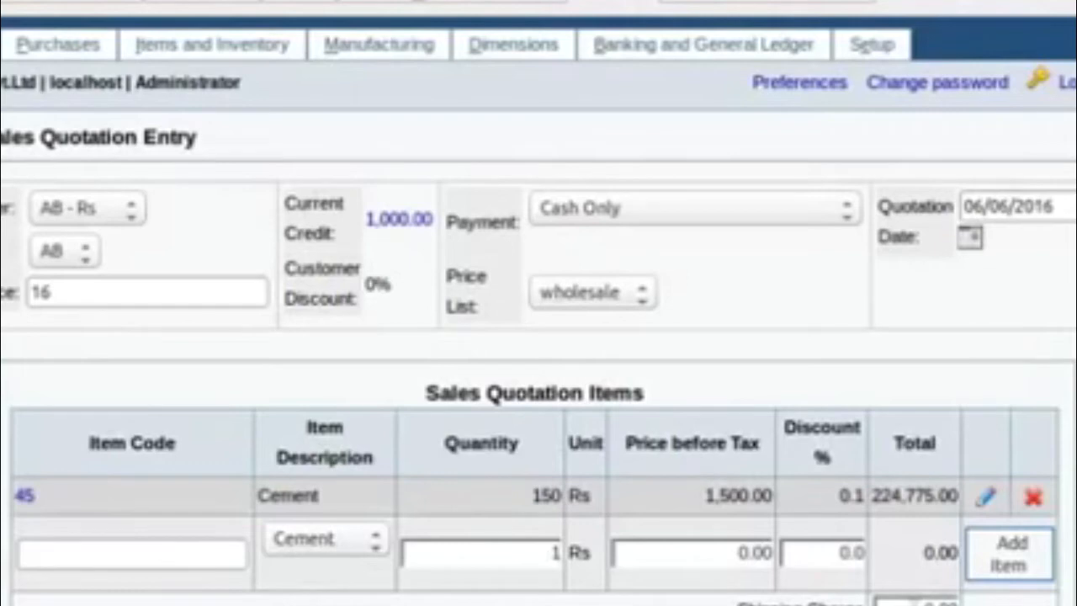
- Set the quotation's shipping charge to 10,000.00 and place the quotation
type("1000")
key("Tab")
scroll(450, 593, "down", 6)
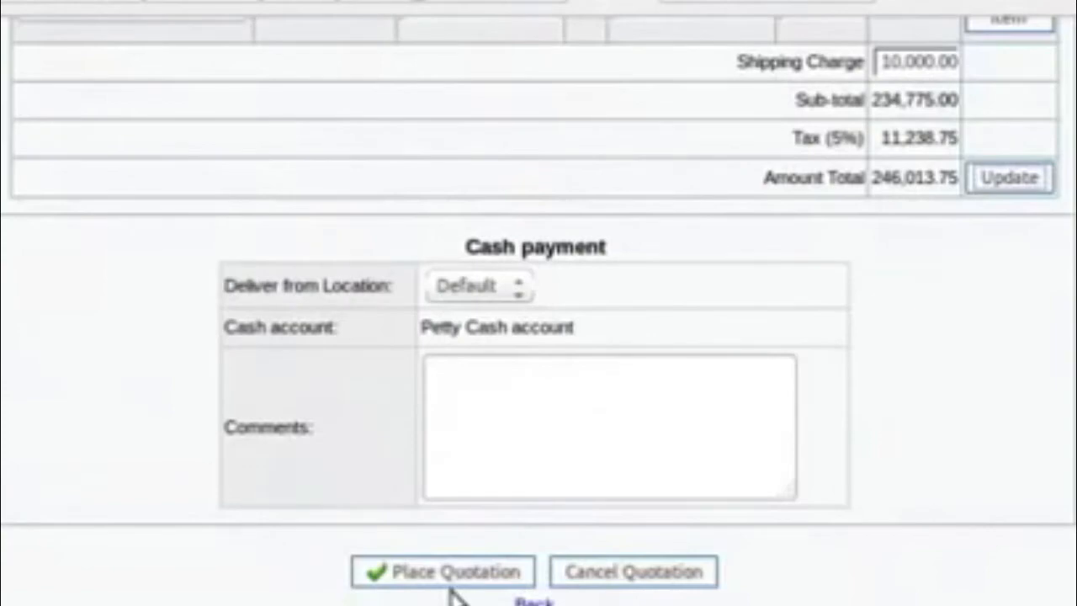
left_click(457, 580)
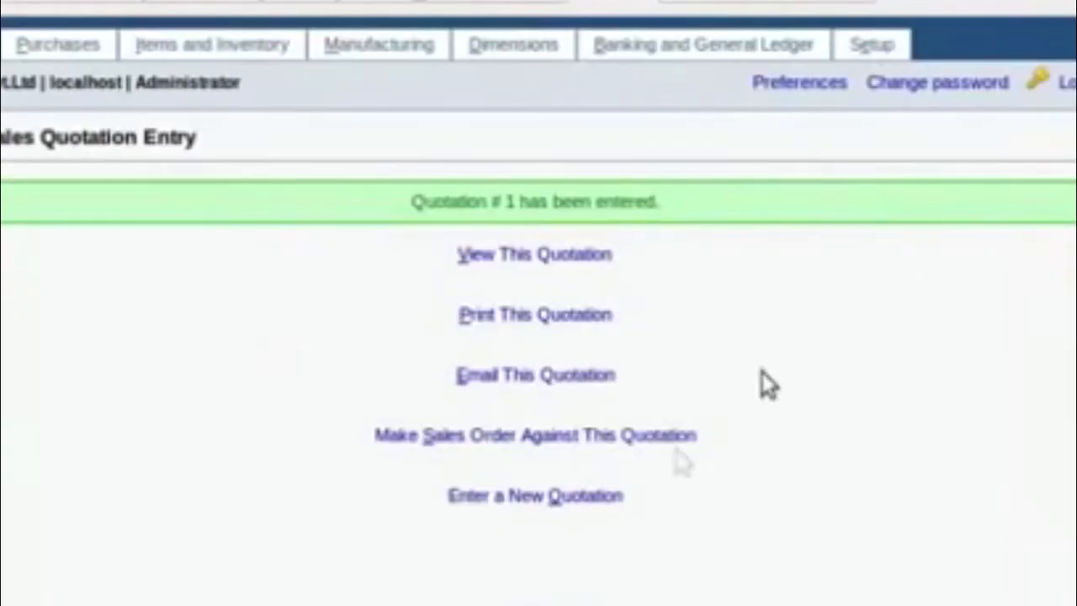
- Make a sales order against the placed quotation and place the order
left_click(673, 446)
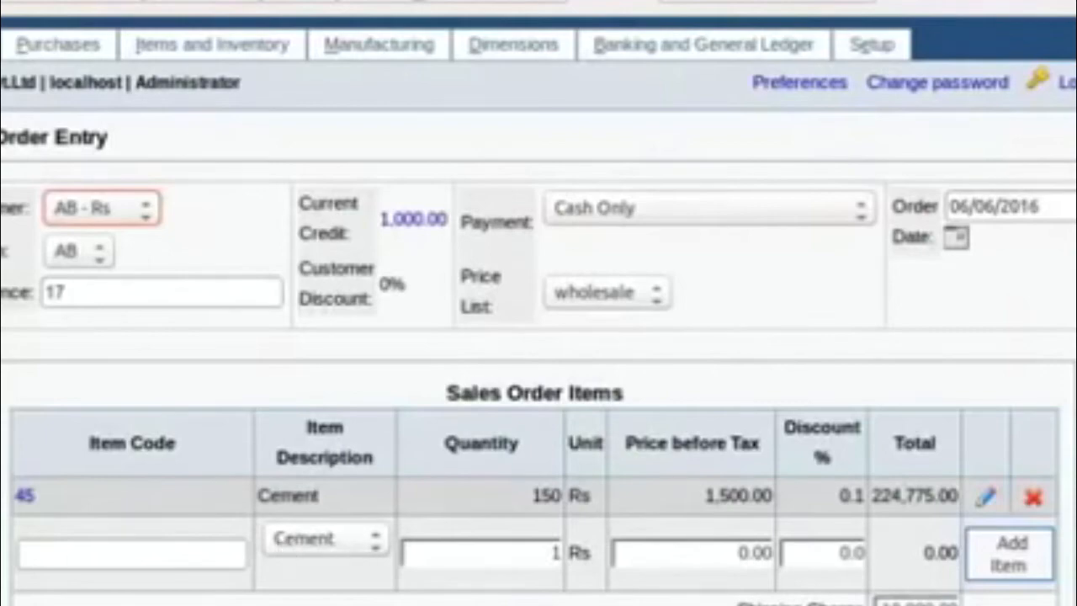
scroll(353, 552, "down", 5)
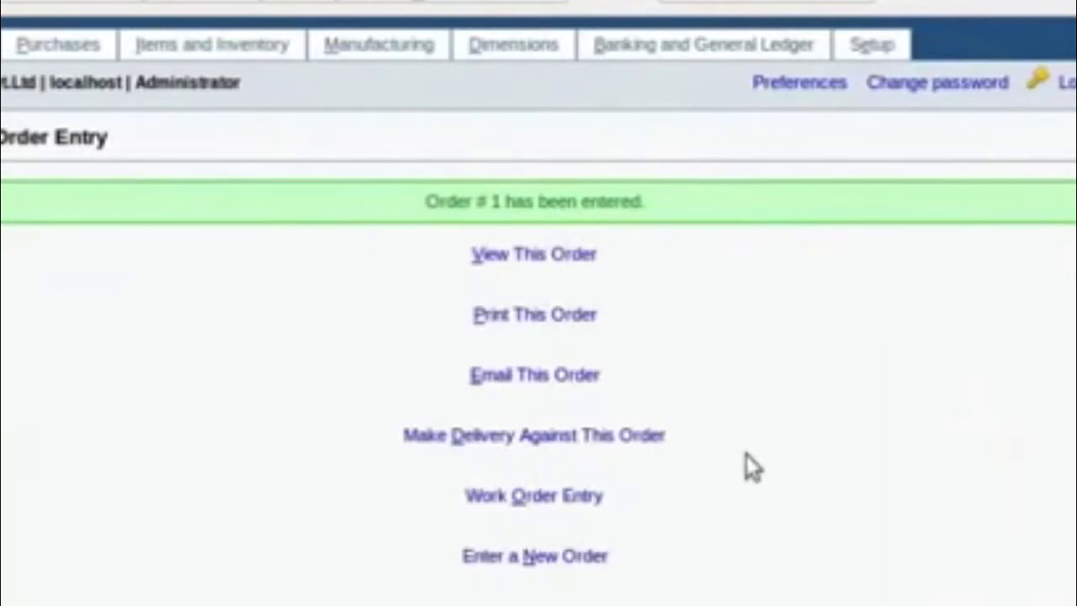
- Make a delivery against the sales order, process its dispatch, and open the Sales Order Inquiry
left_click(655, 438)
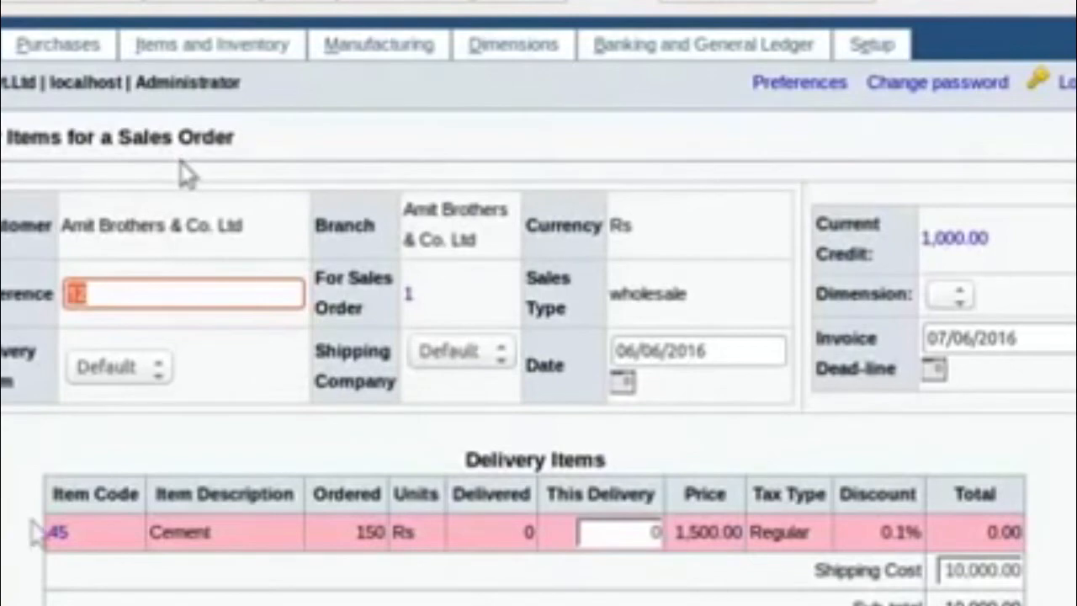
scroll(729, 581, "down", 5)
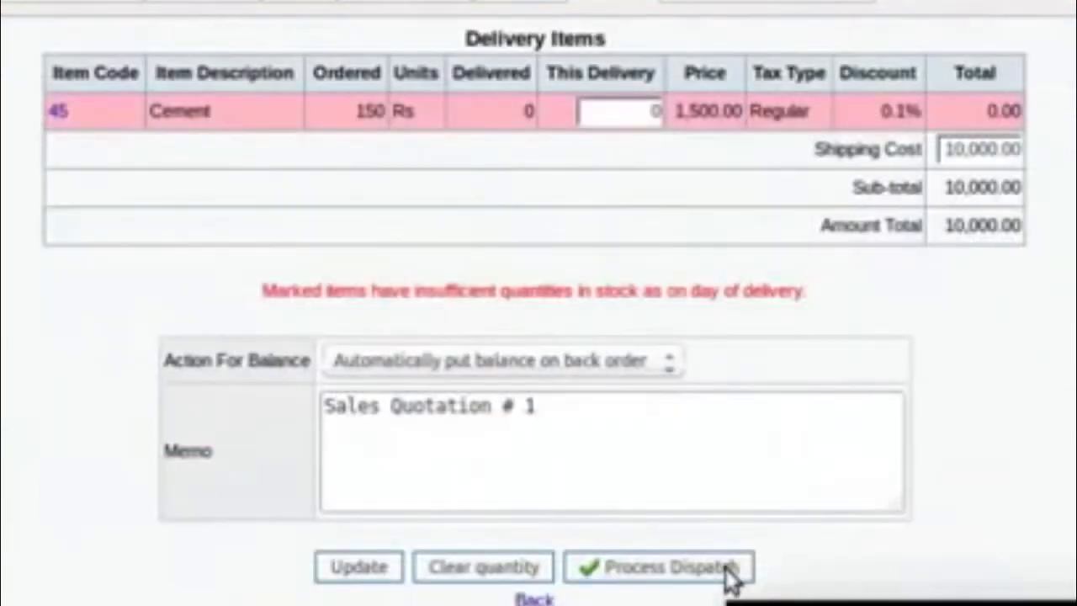
left_click(729, 570)
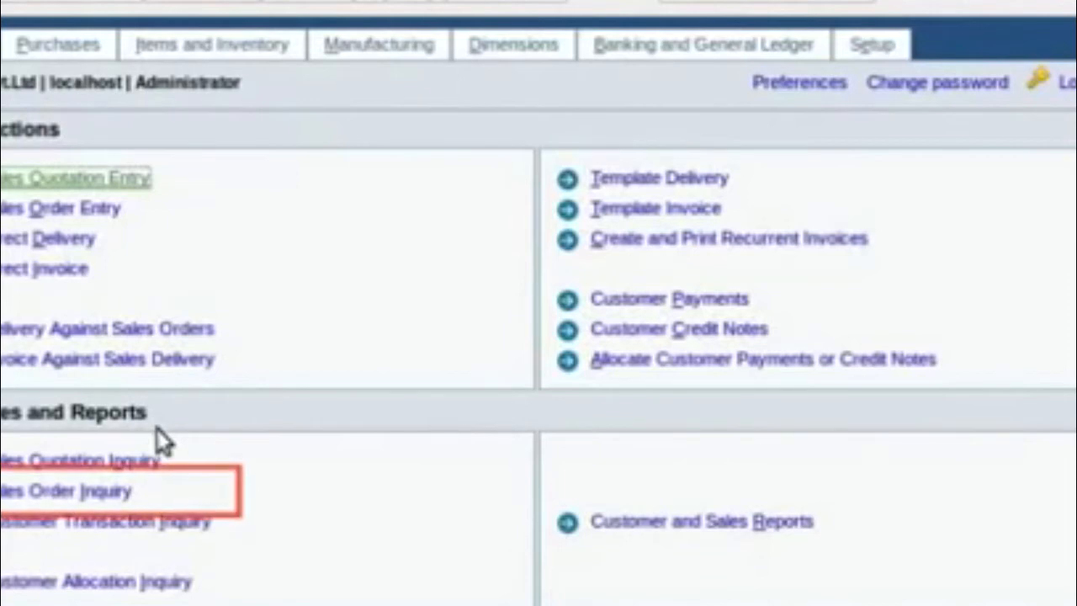
left_click(118, 501)
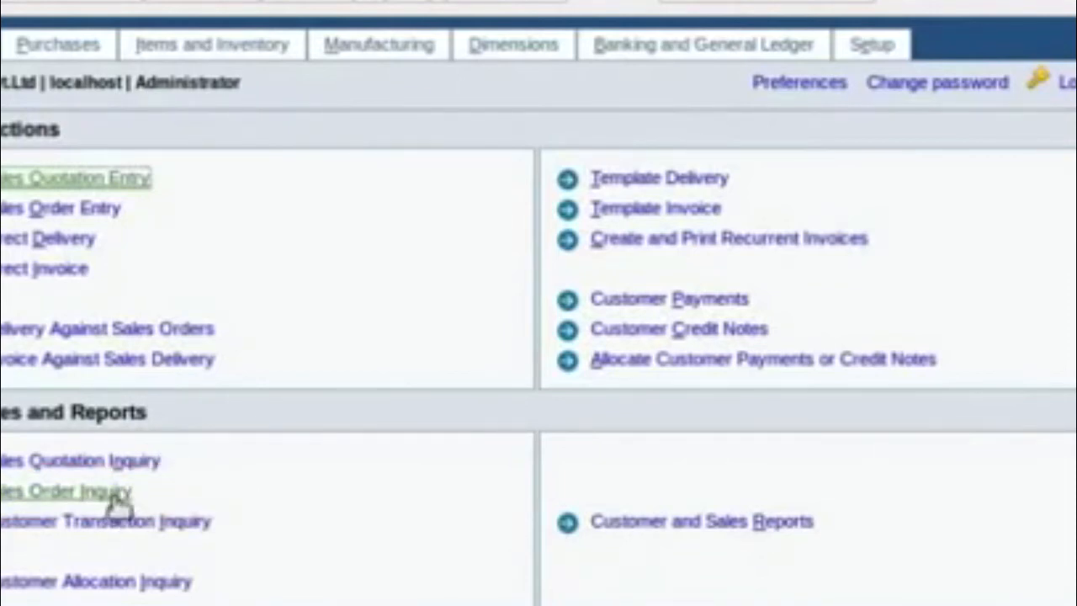
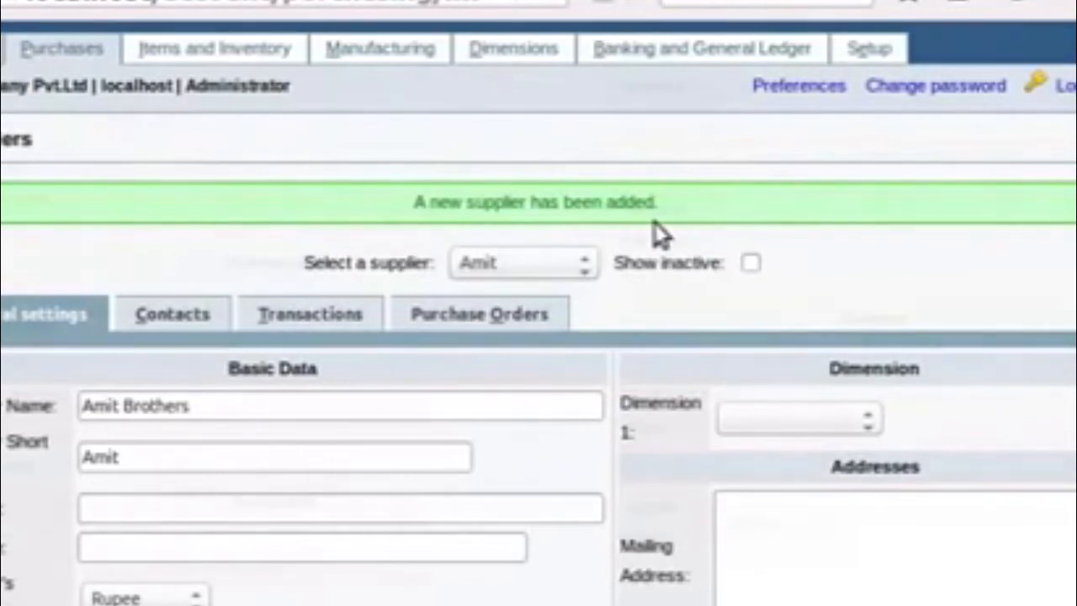
- Update the saved data of supplier Amit Brothers and return to the Purchases overview
scroll(655, 222, "down", 10)
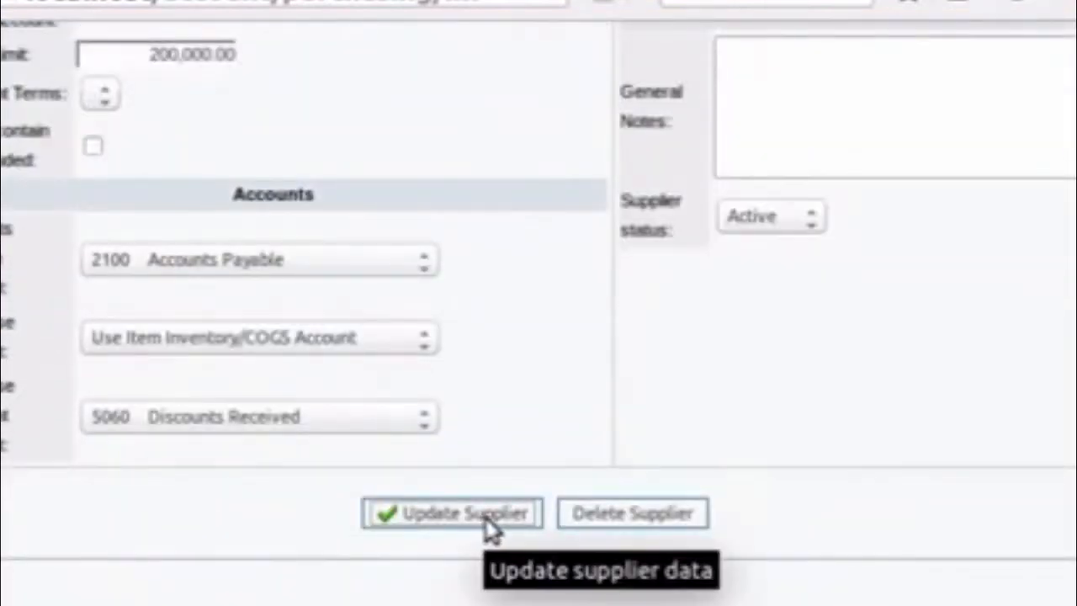
left_click(487, 519)
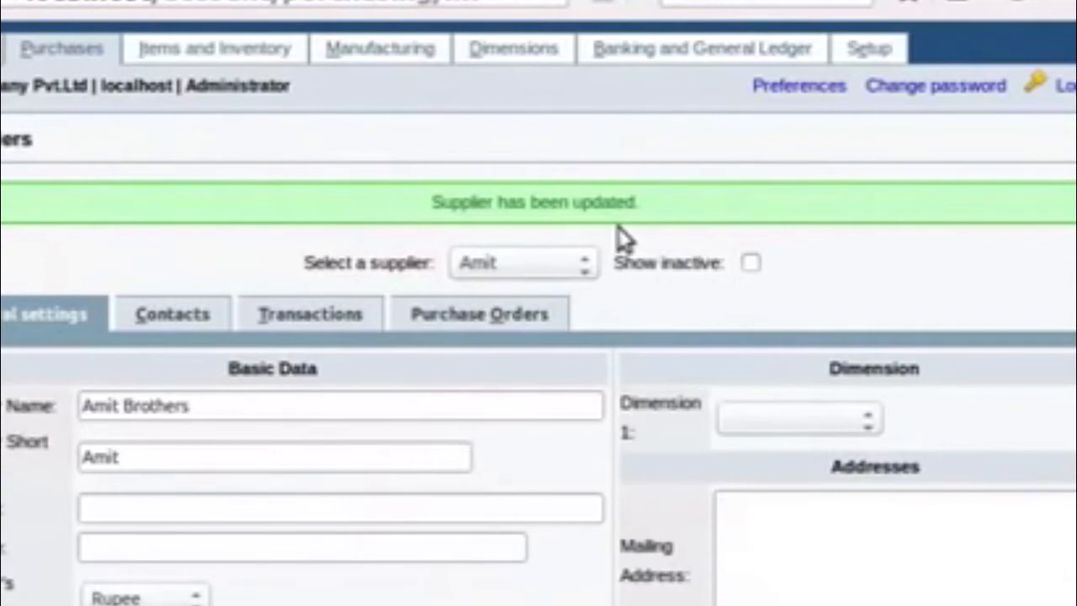
scroll(618, 227, "down", 7)
scroll(612, 590, "down", 2)
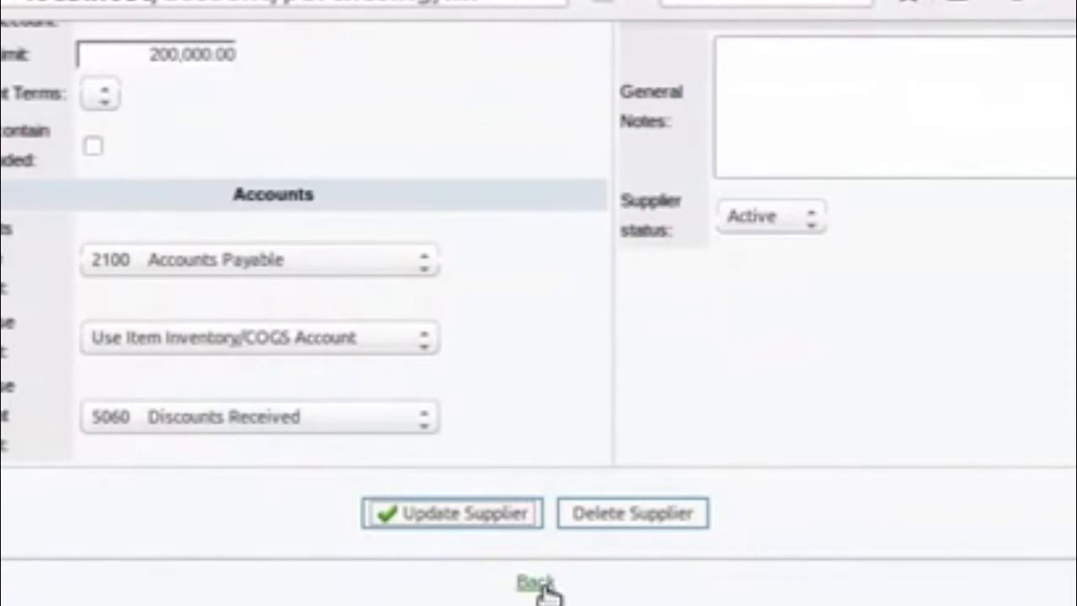
left_click(537, 583)
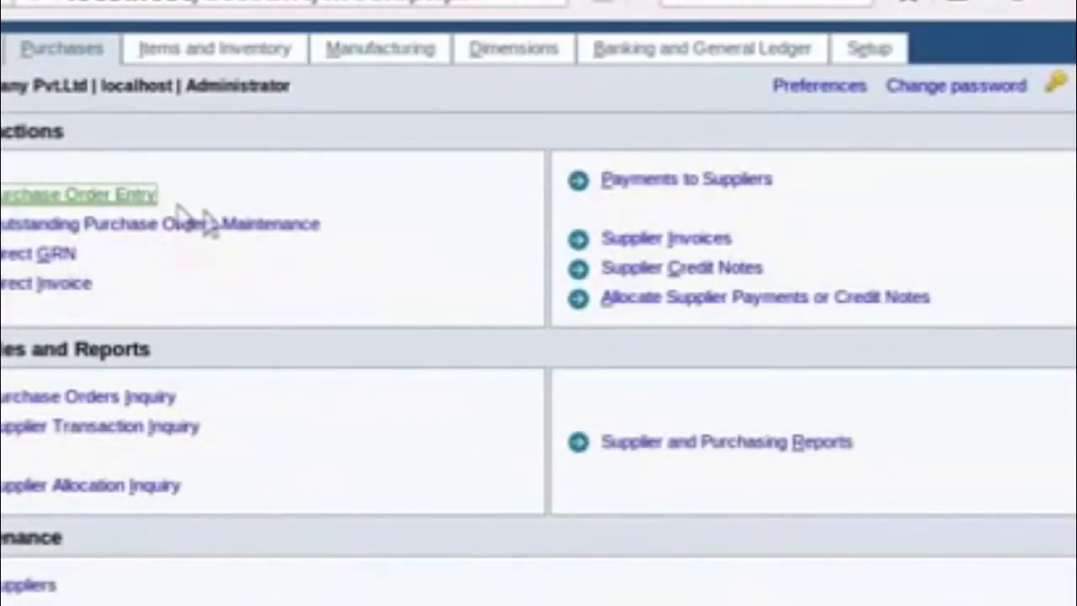
- Start a purchase order for supplier Amit Brothers with the supplier's reference F001
left_click(147, 202)
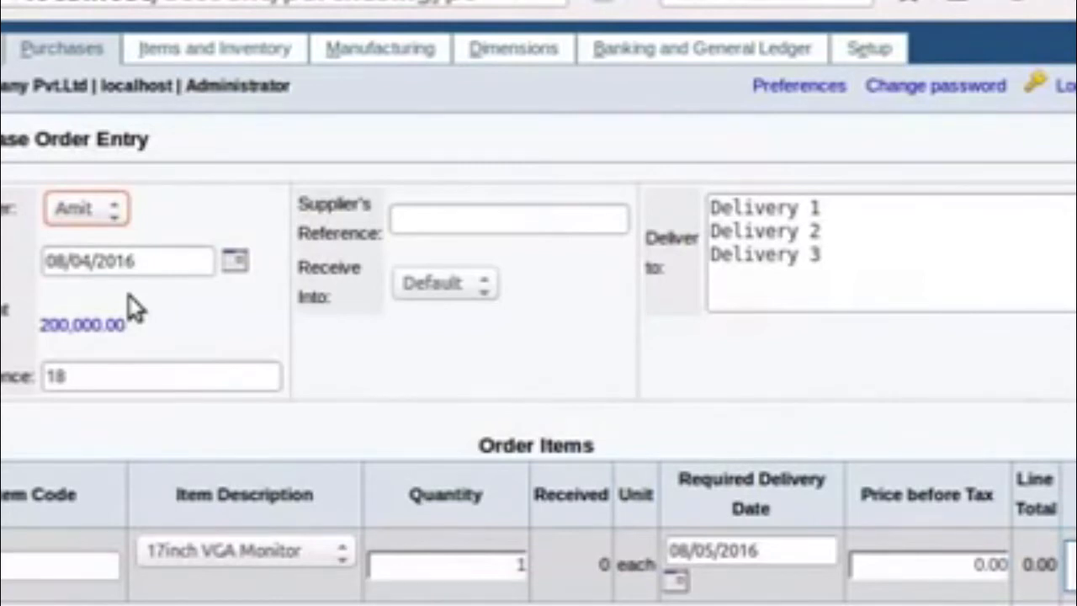
left_click(441, 222)
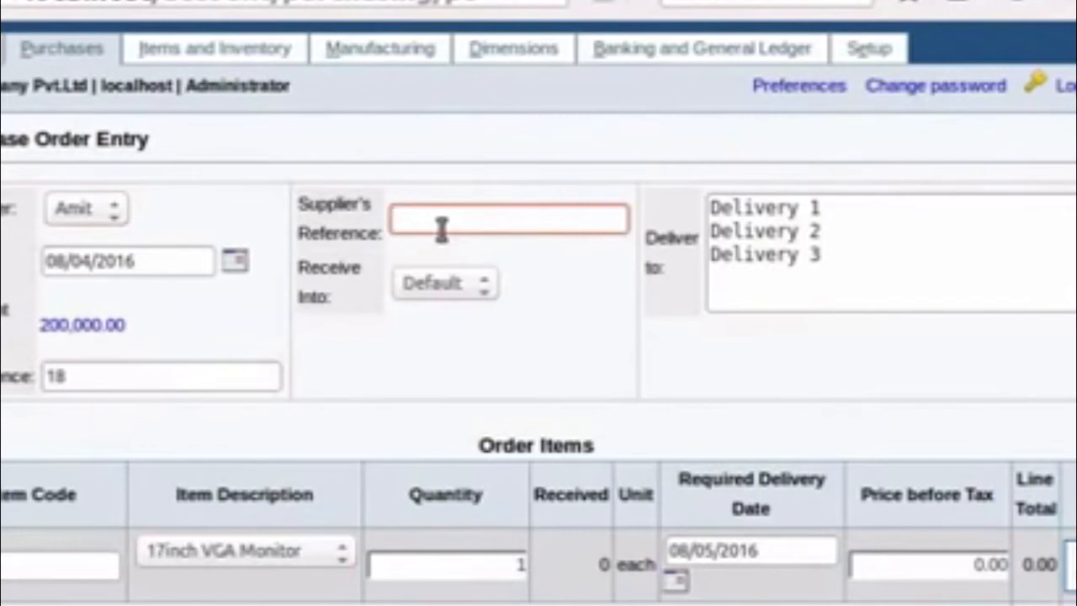
type("F01")
type("01")
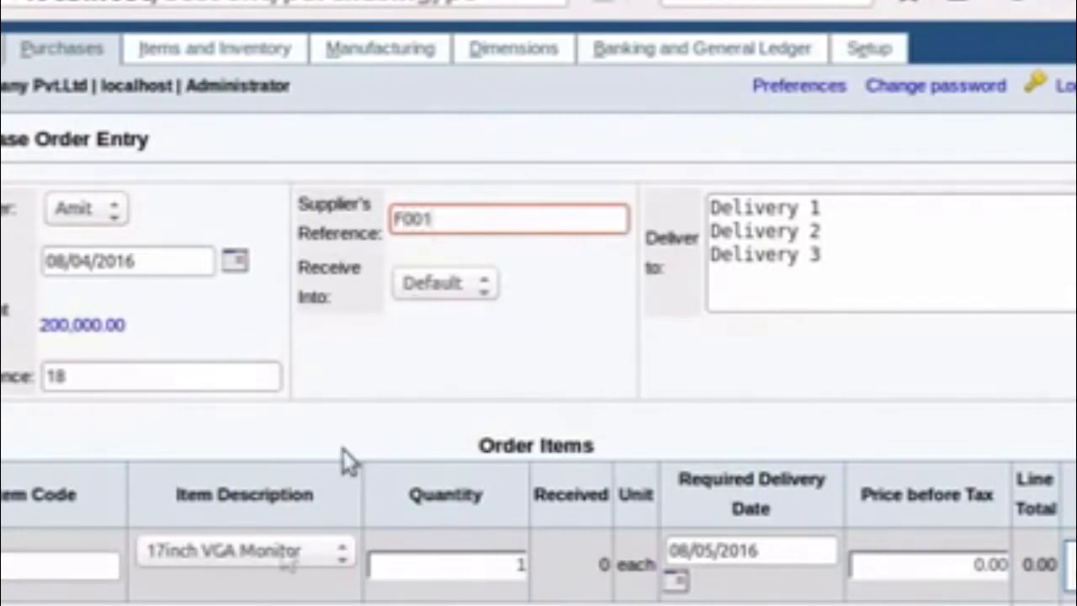
- Add 150 Kgs of Cement at a price before tax of 1,500.00 to the purchase order and place the order
left_click(277, 562)
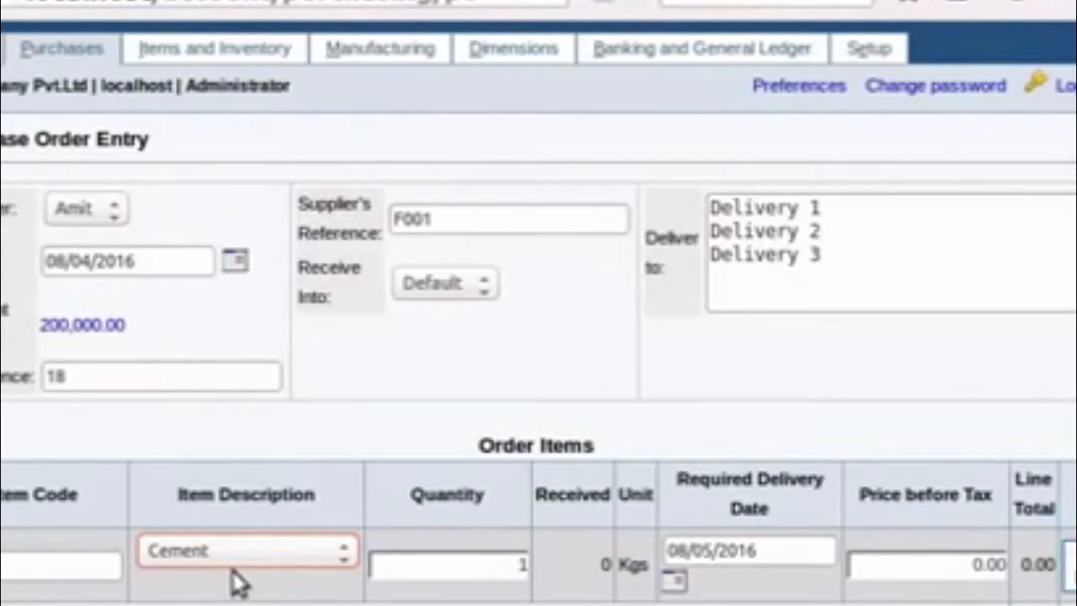
left_click(484, 573)
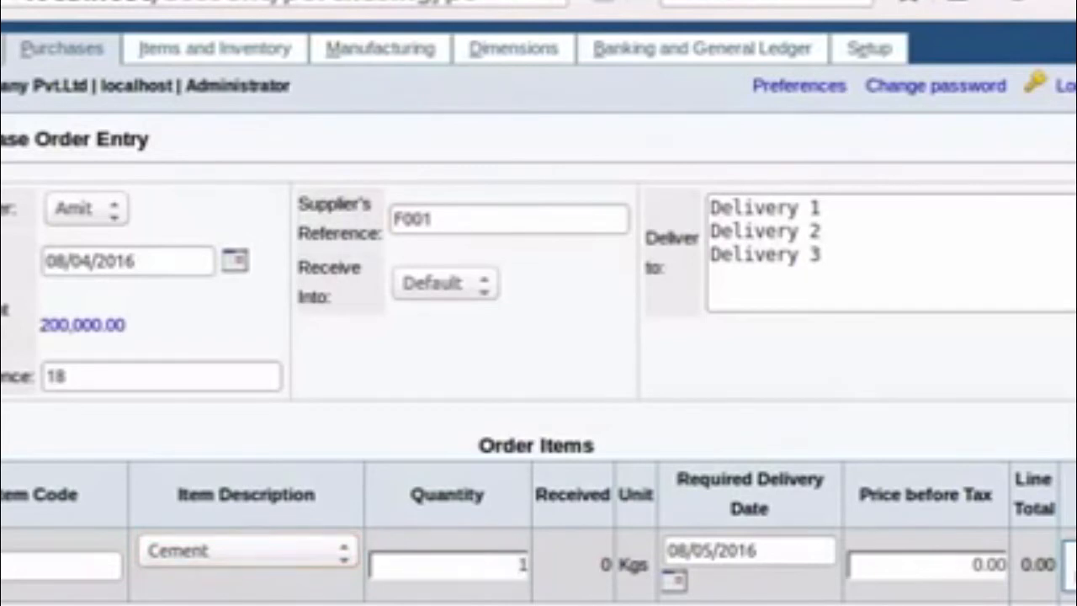
type("50")
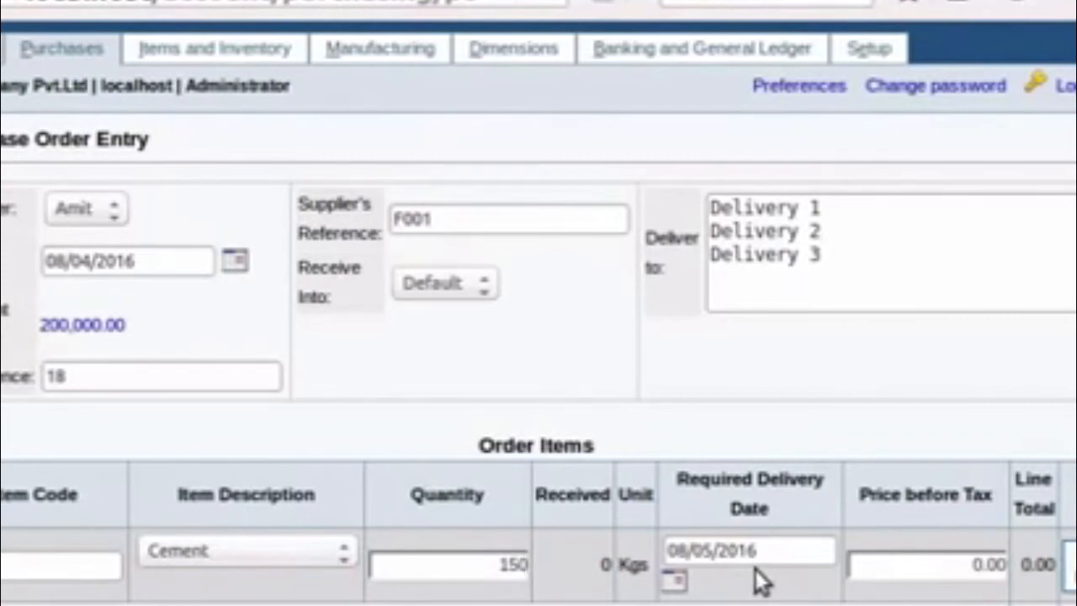
left_click(956, 577)
type("150")
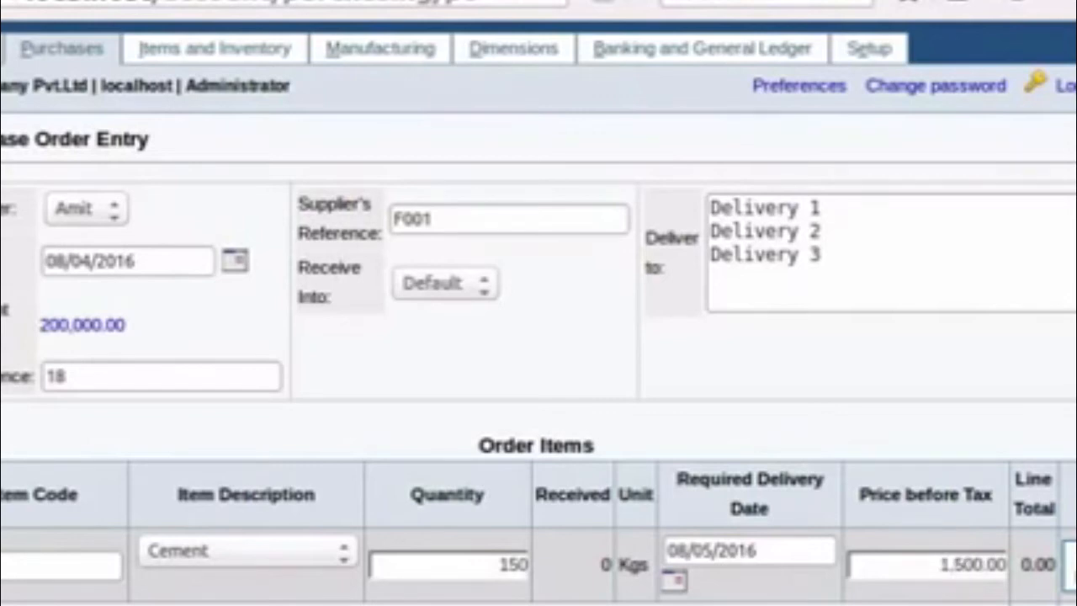
left_click(1072, 566)
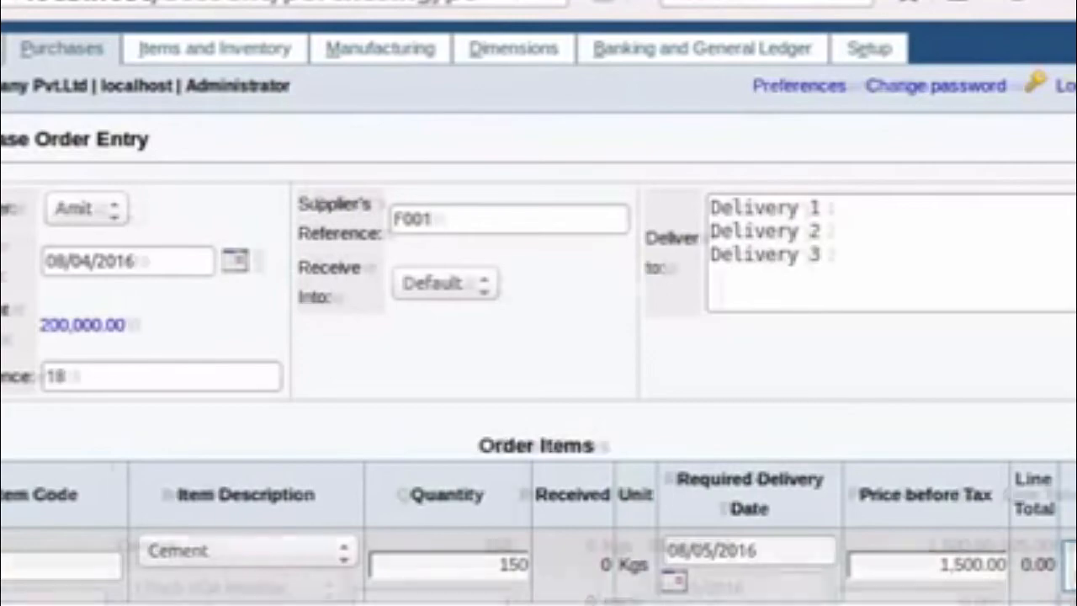
scroll(1044, 531, "down", 5)
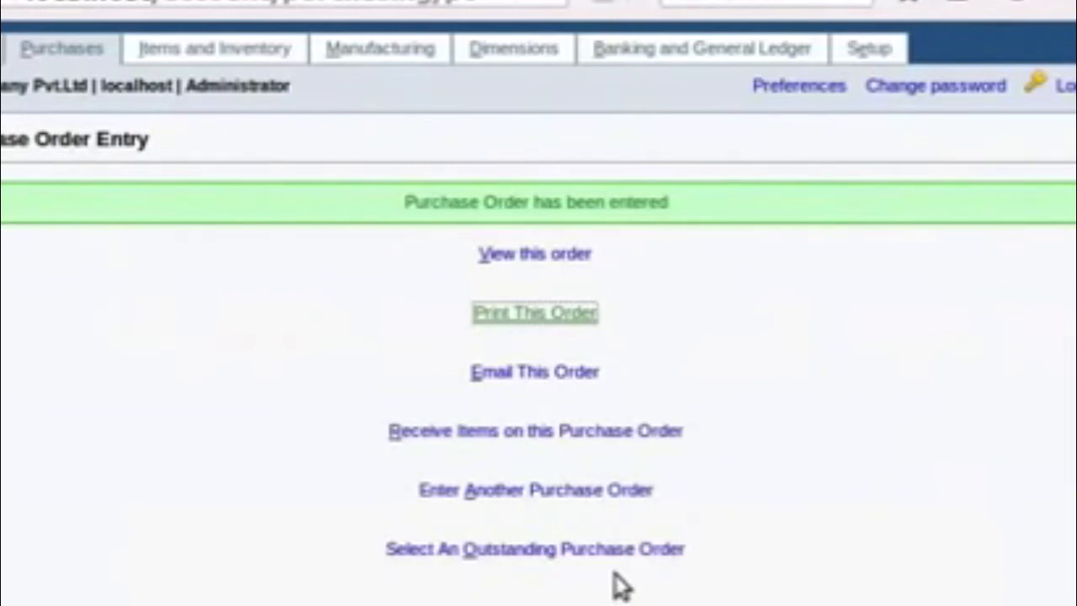
- Receive the items on the purchase order, process the receipt, and start the purchase invoice for it
left_click(636, 444)
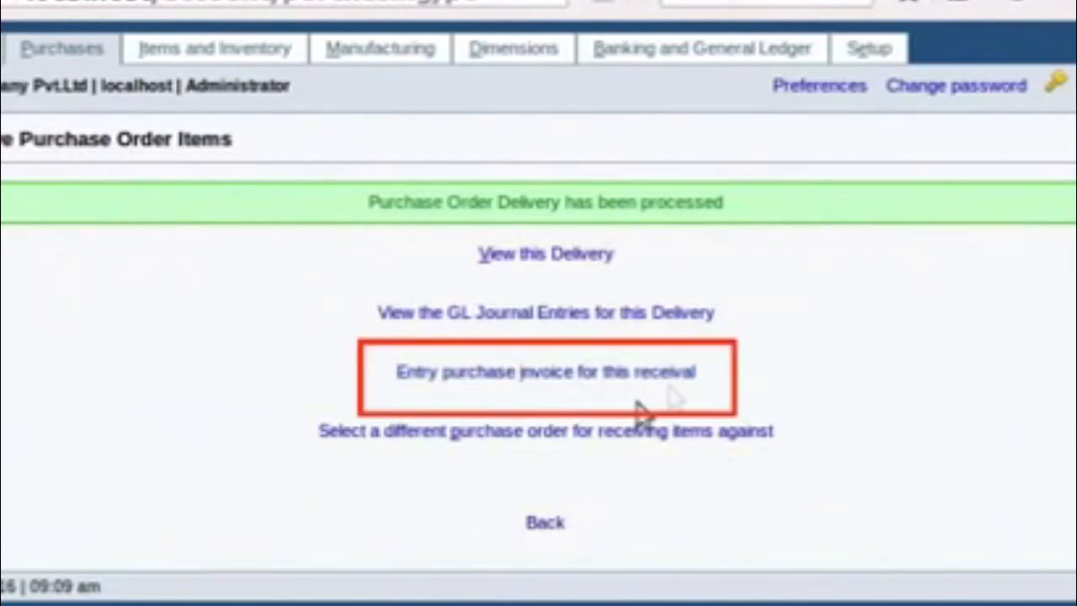
left_click(671, 375)
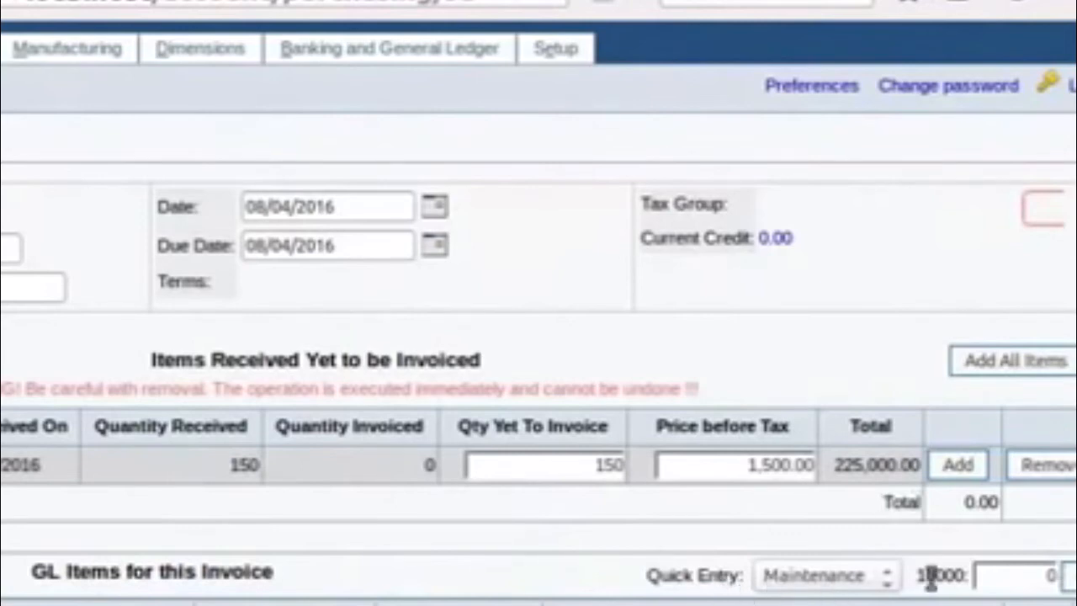
- Add a Maintenance quick entry of 500 to the GL items of the supplier invoice
left_click(987, 577)
type("500")
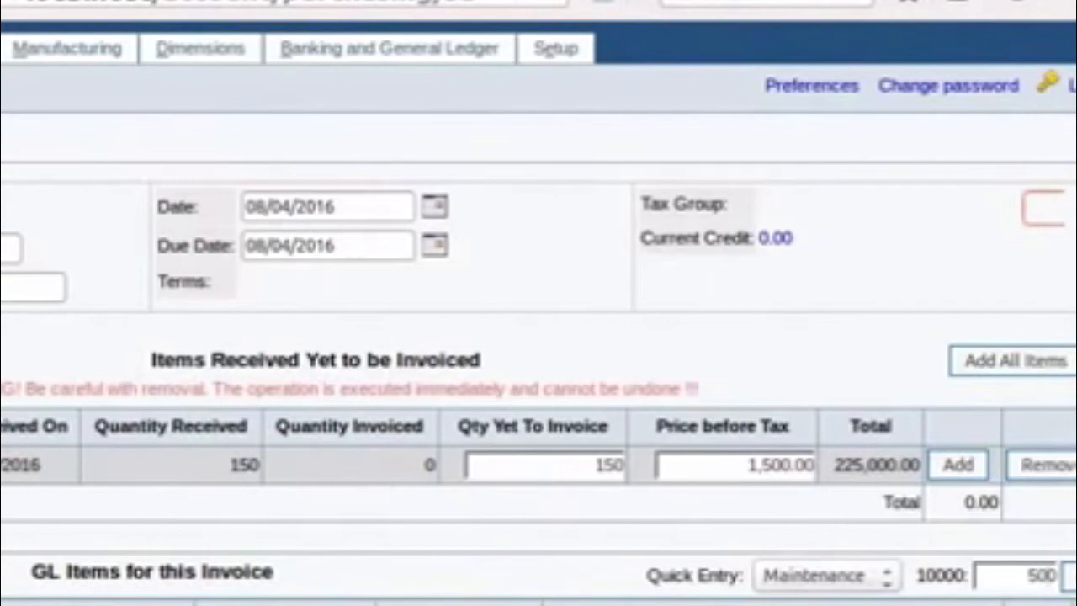
key("Return")
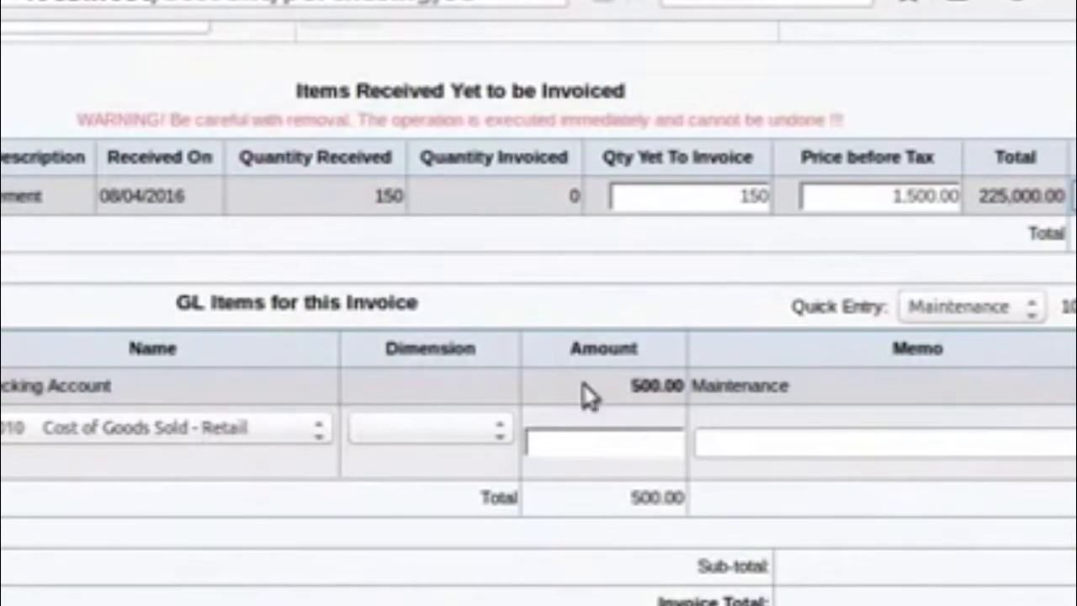
- Set the supplier's reference to F001 and enter the supplier invoice
scroll(584, 387, "down", 2)
scroll(586, 541, "down", 1)
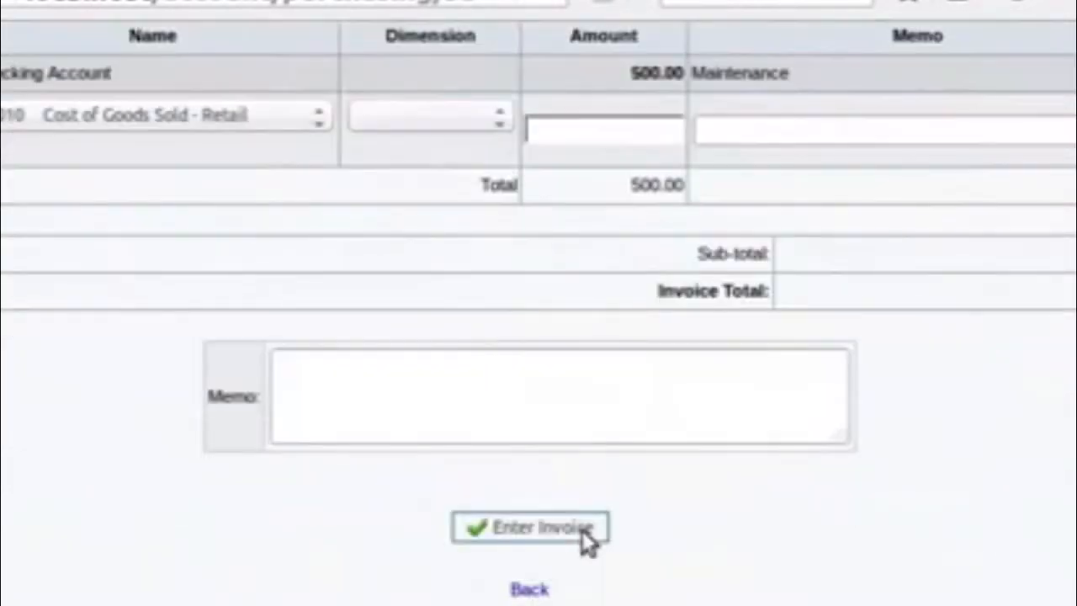
left_click(583, 533)
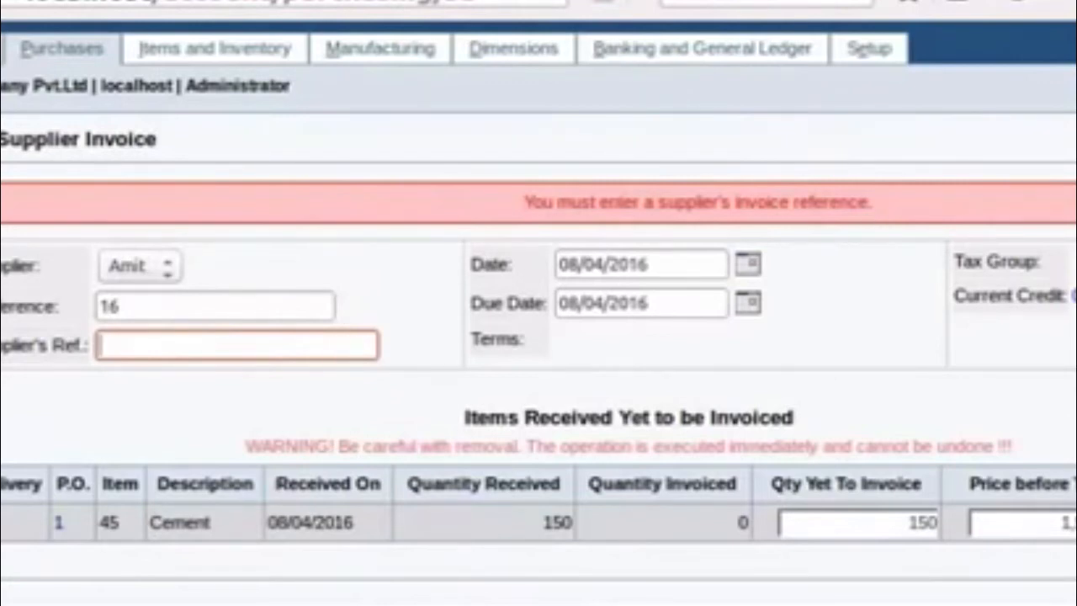
type("F001")
scroll(758, 505, "down", 8)
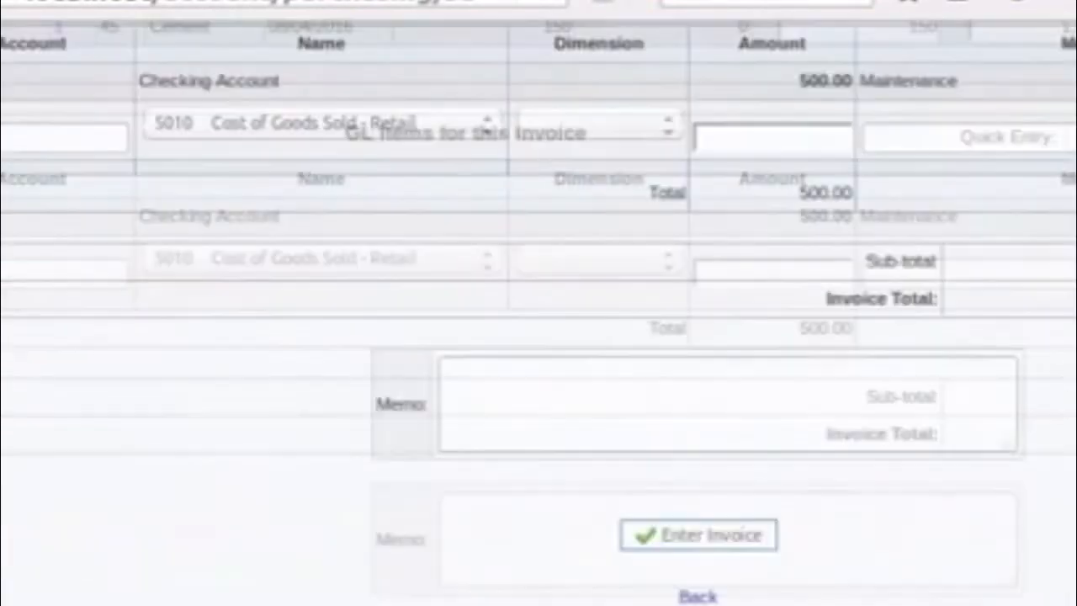
left_click(757, 502)
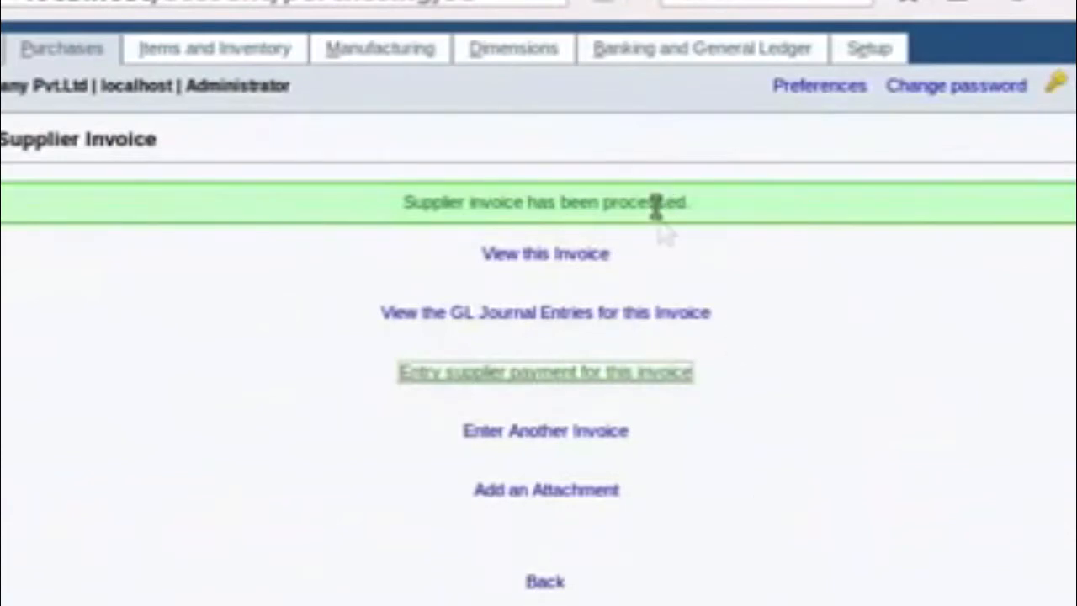
- Enter a supplier payment for this invoice from the current account with a bank amount of 1000 USD
left_click(655, 376)
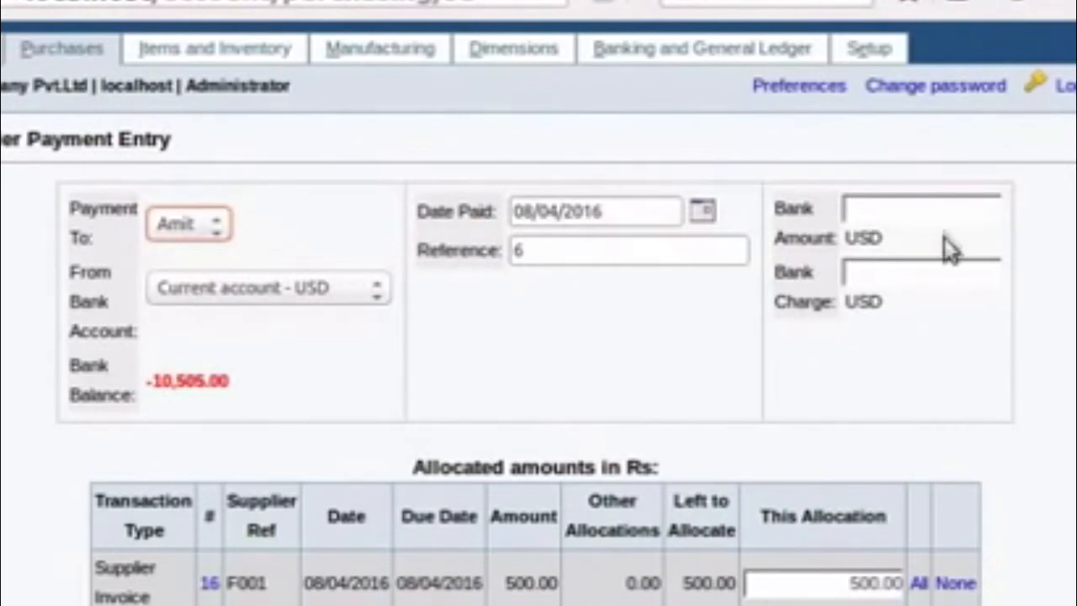
left_click(943, 214)
type("1")
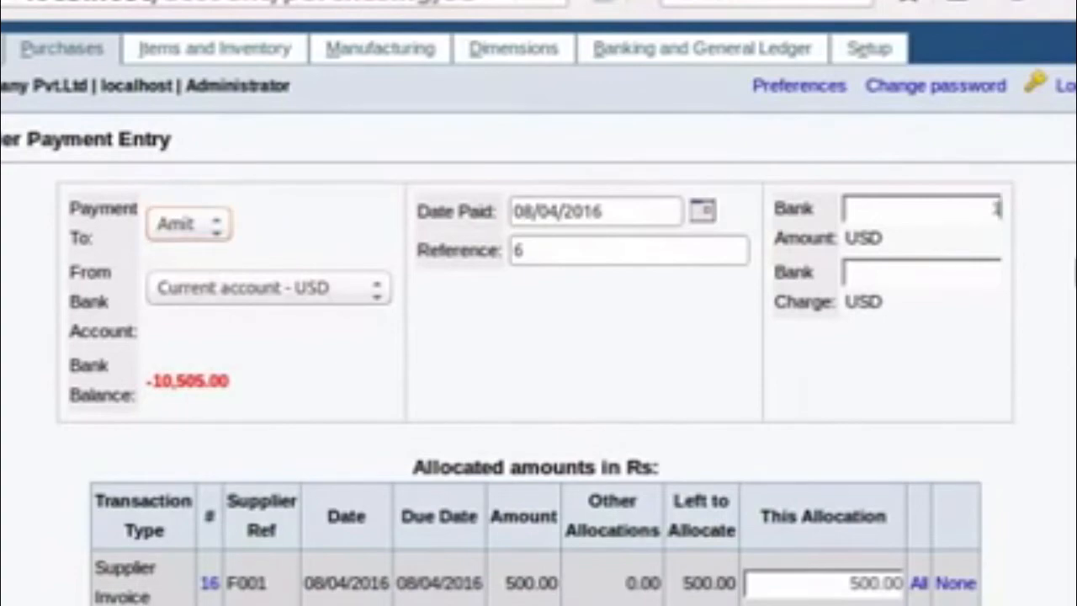
type("000")
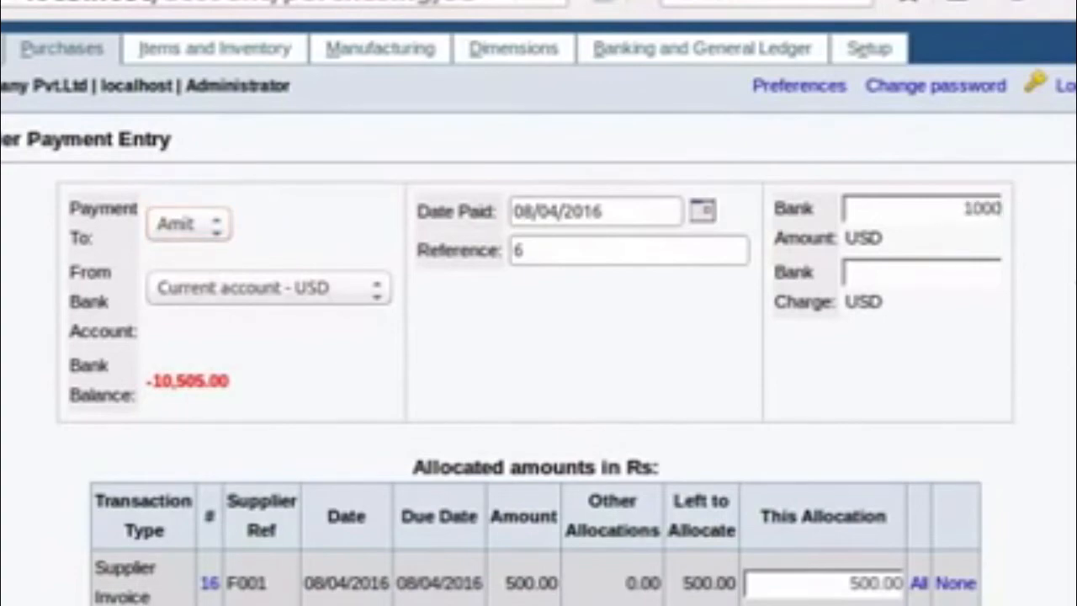
scroll(538, 379, "down", 5)
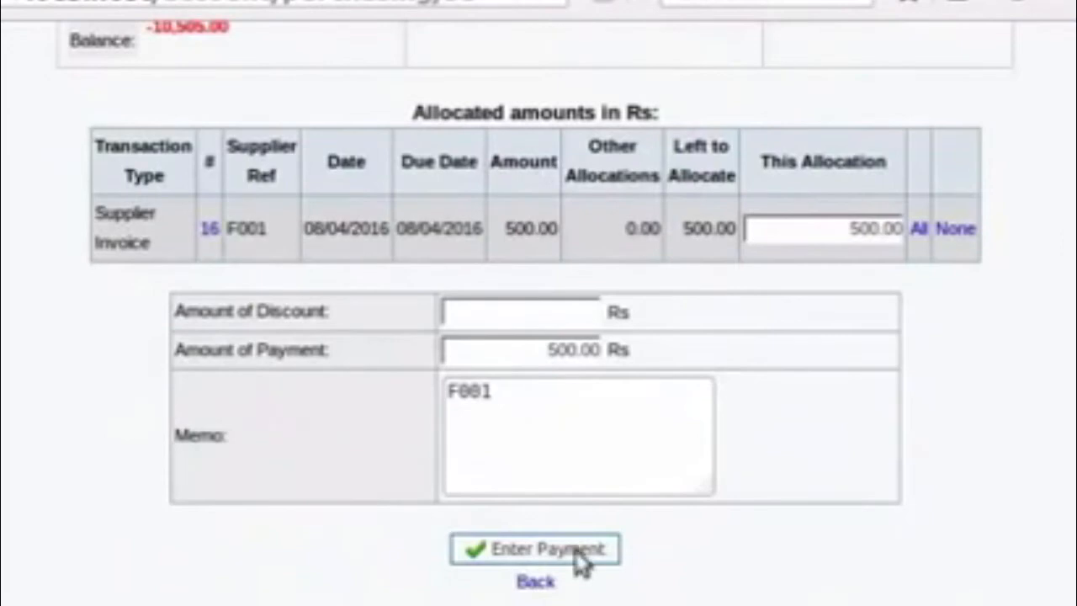
left_click(581, 559)
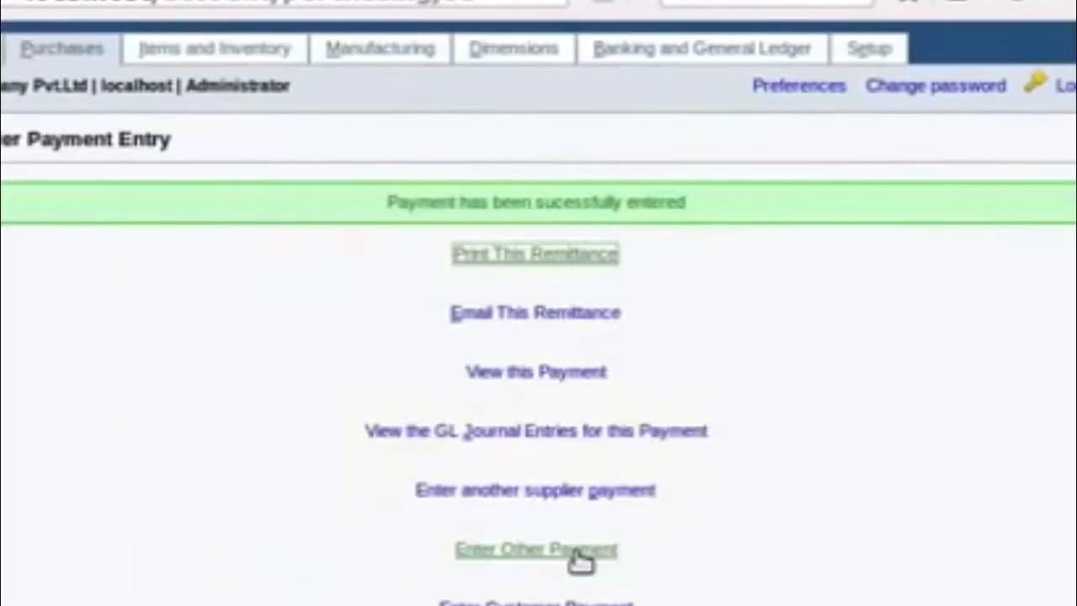
left_click(682, 226)
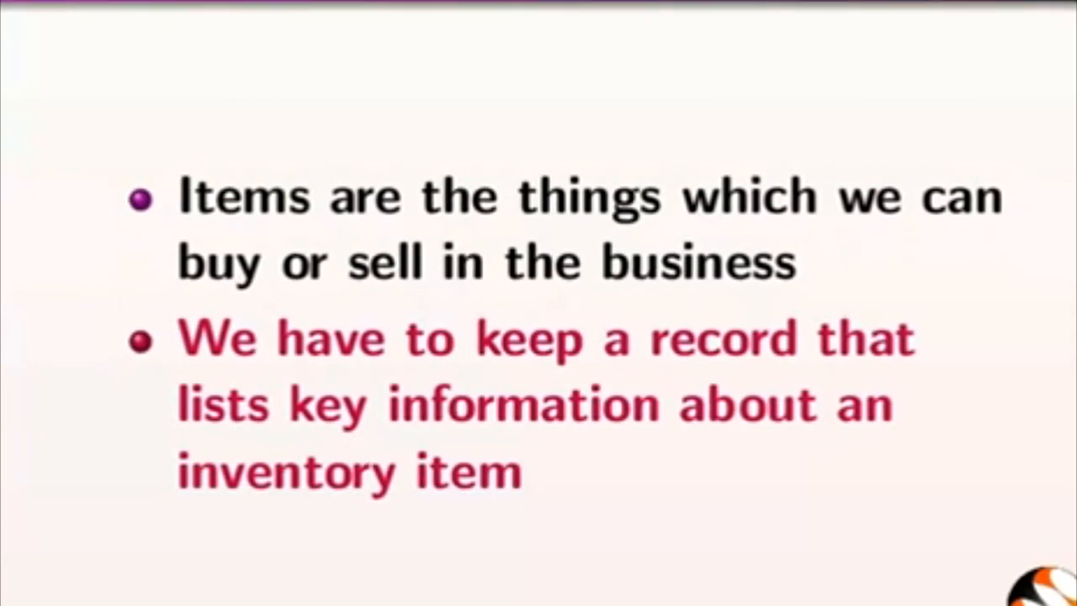
key("Right")
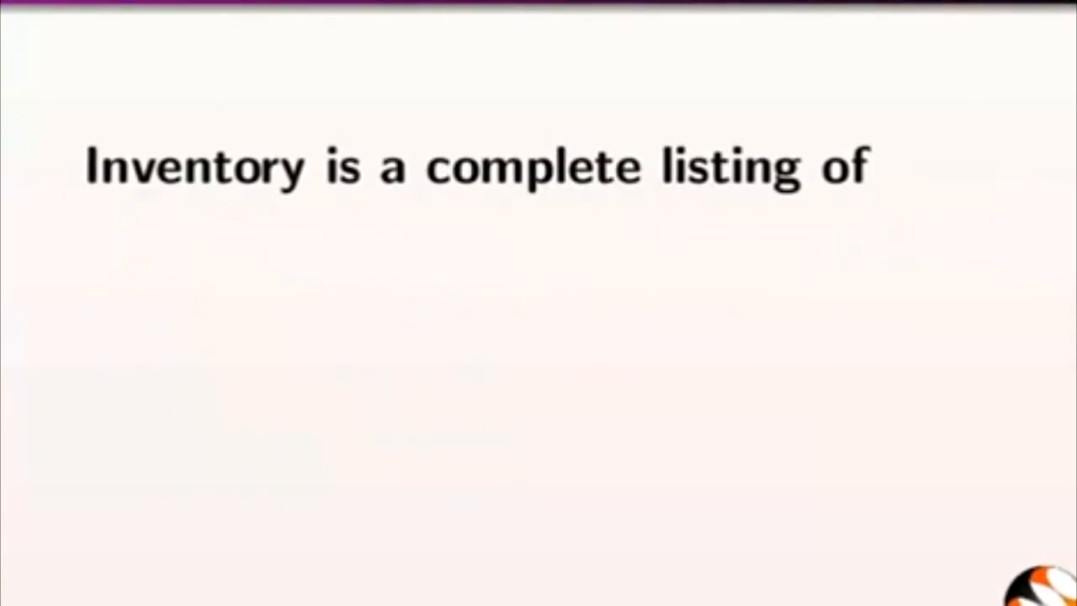
key("Right")
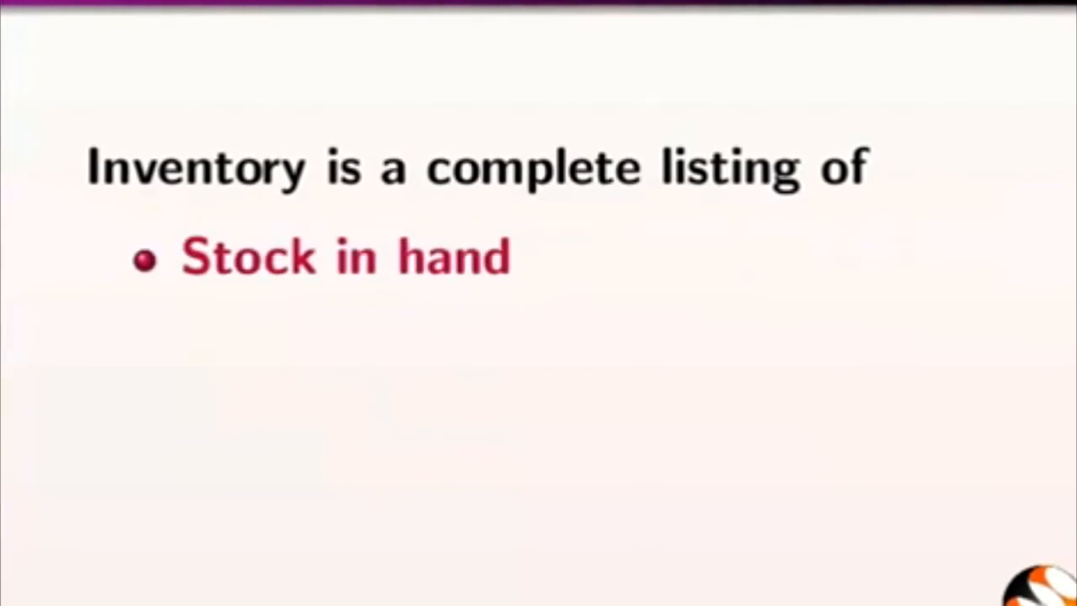
key("Right")
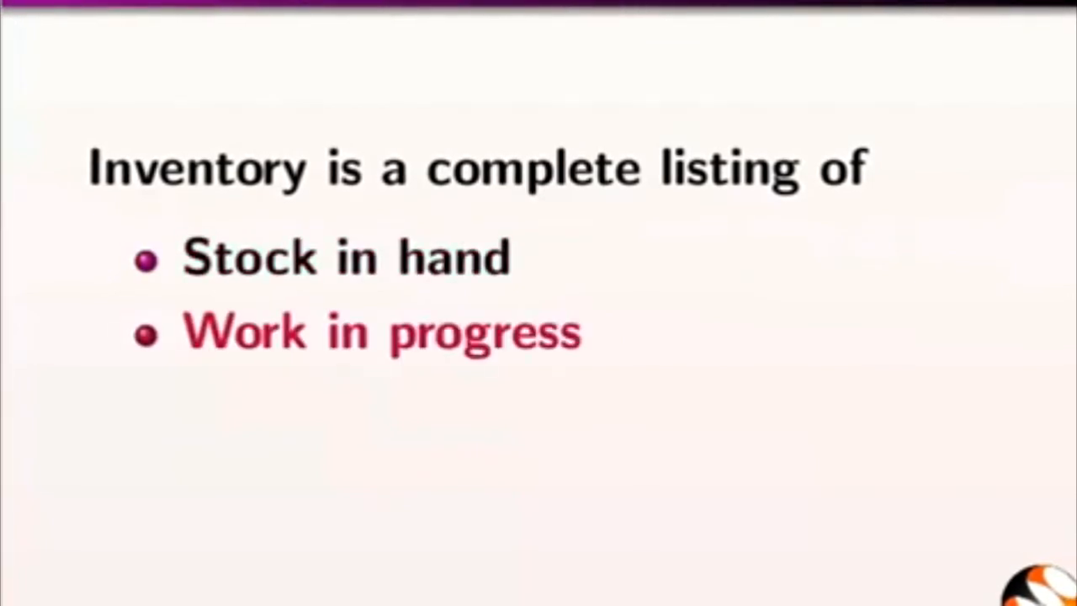
key("Right")
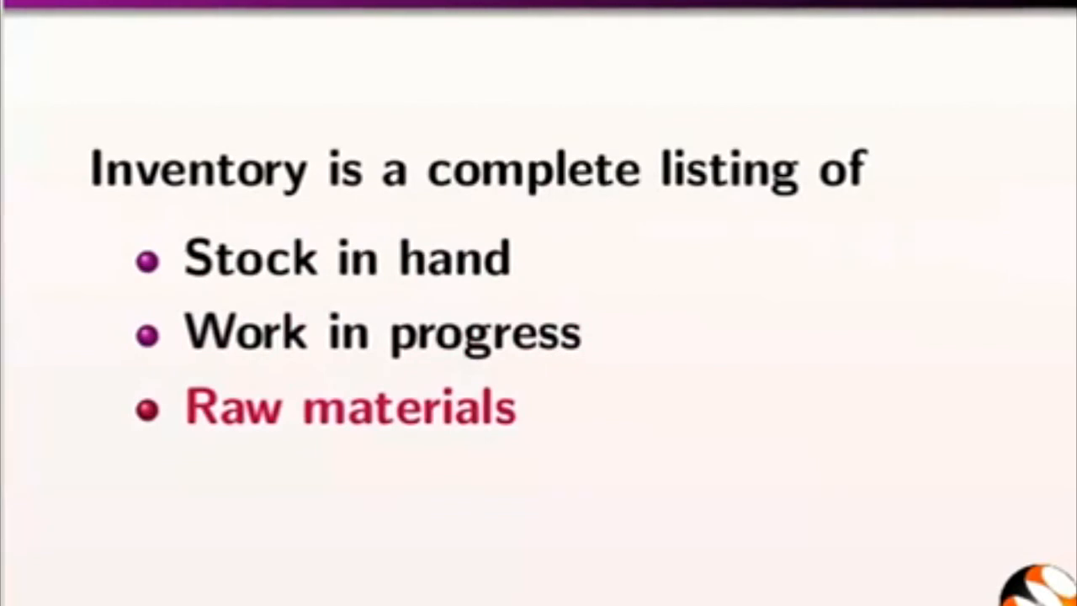
key("Right")
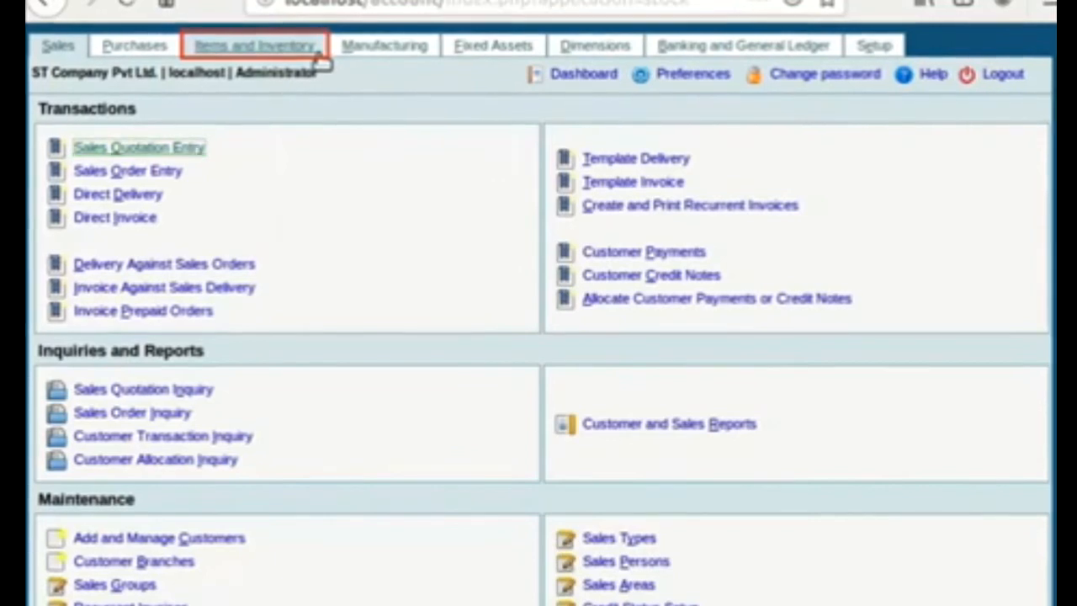
- Add the unit of measure Kgs, named Kilograms, with 0 decimal places and return to the inventory overview
left_click(320, 52)
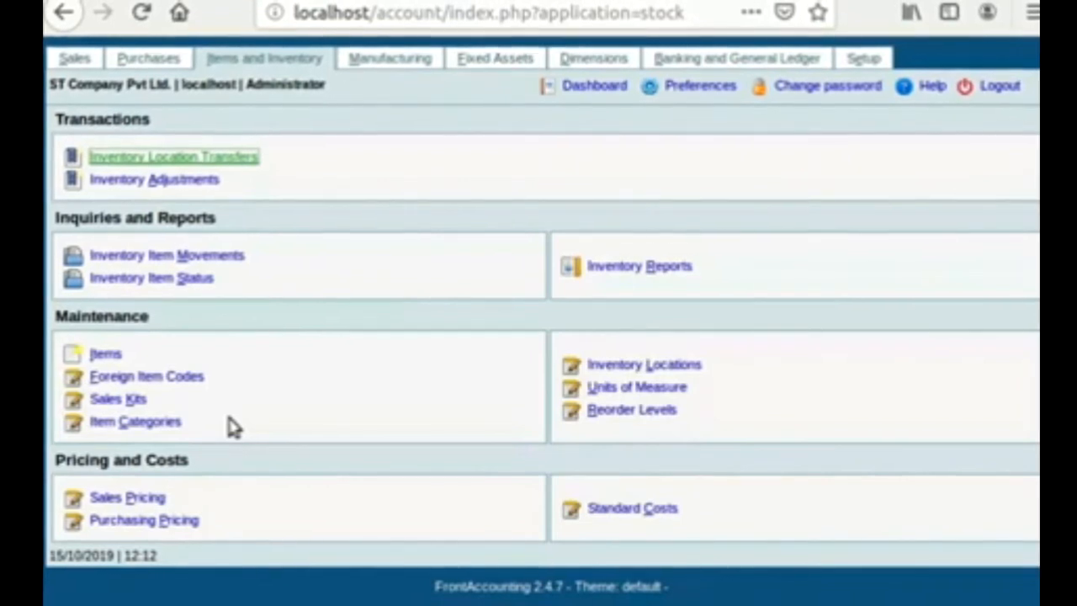
left_click(635, 389)
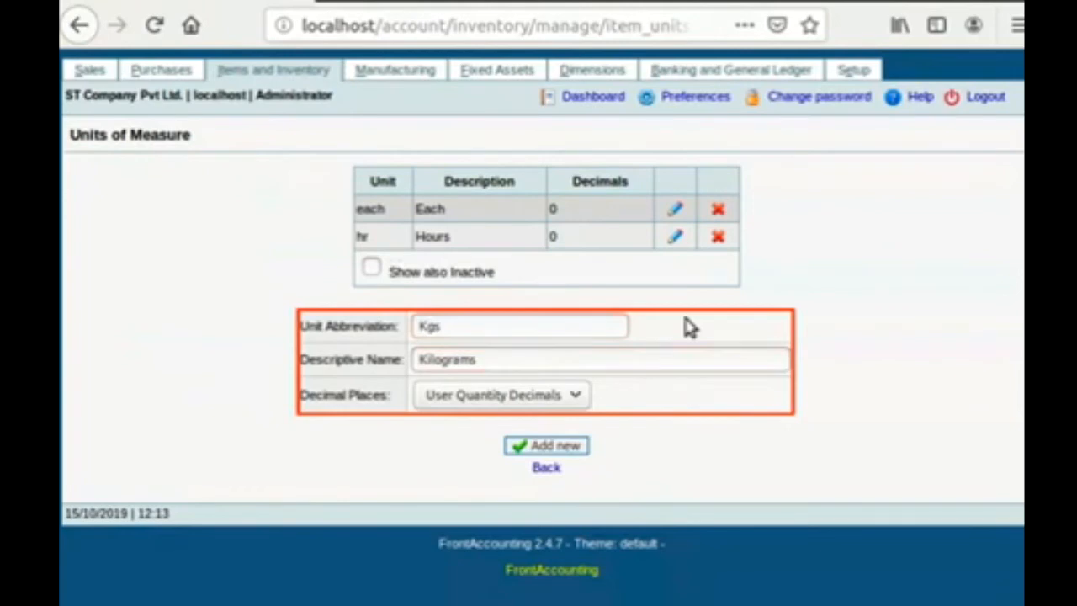
left_click(581, 396)
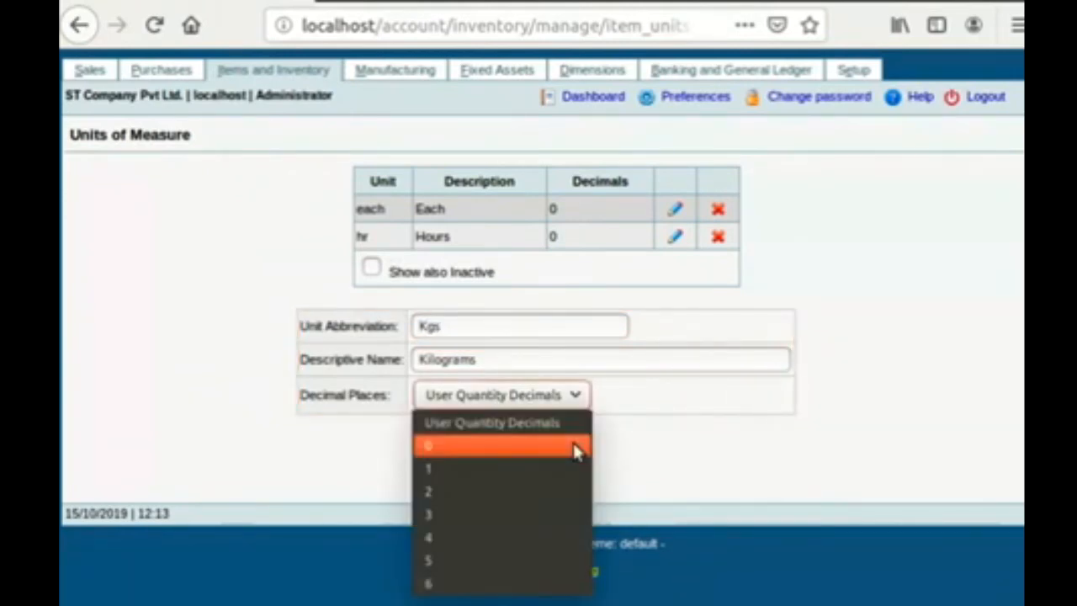
left_click(577, 452)
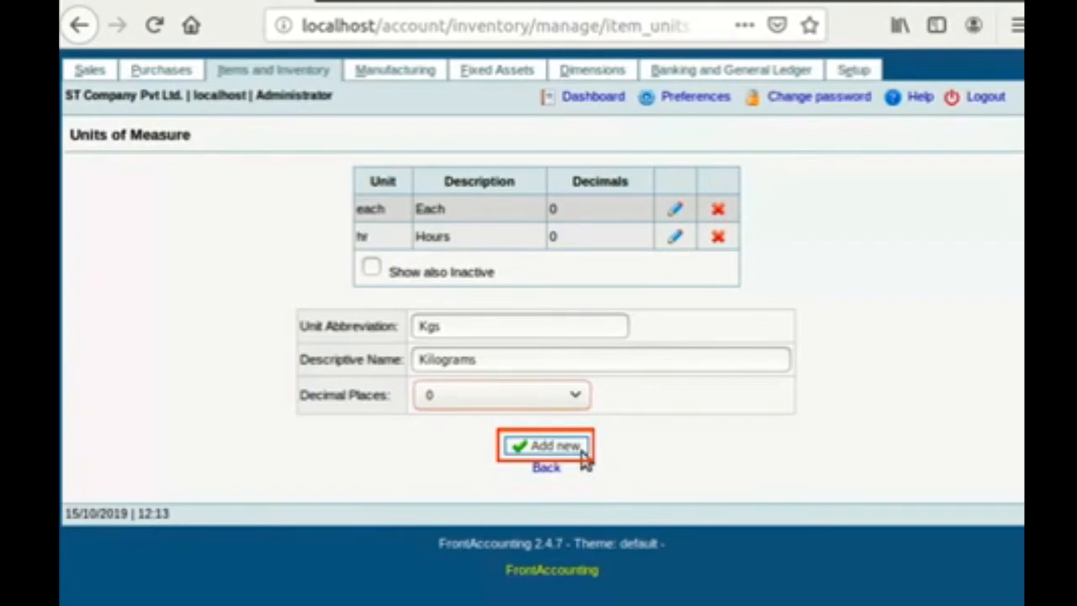
left_click(582, 452)
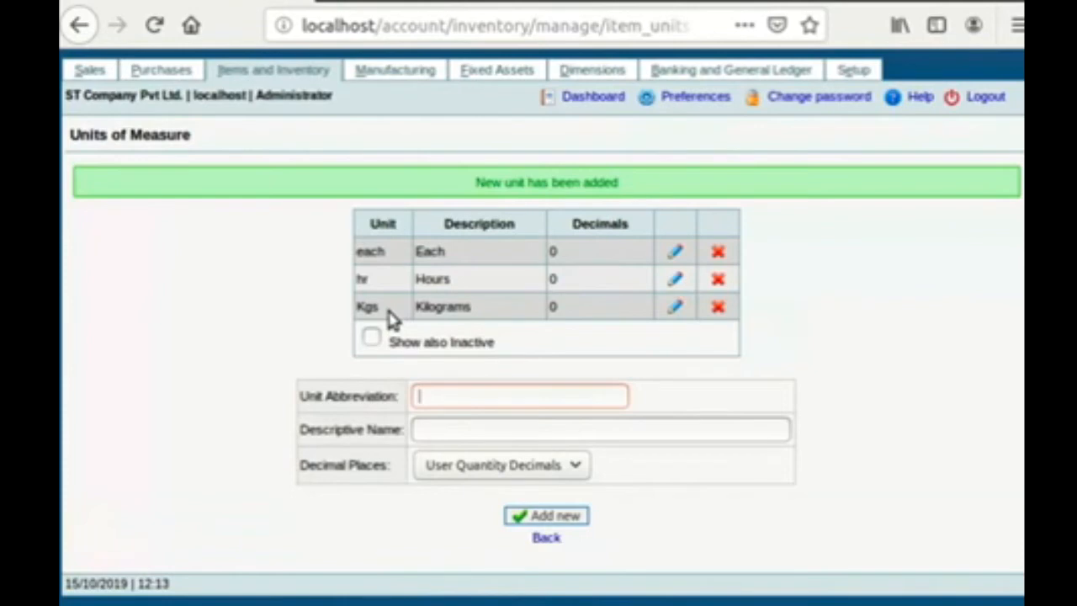
left_click(556, 545)
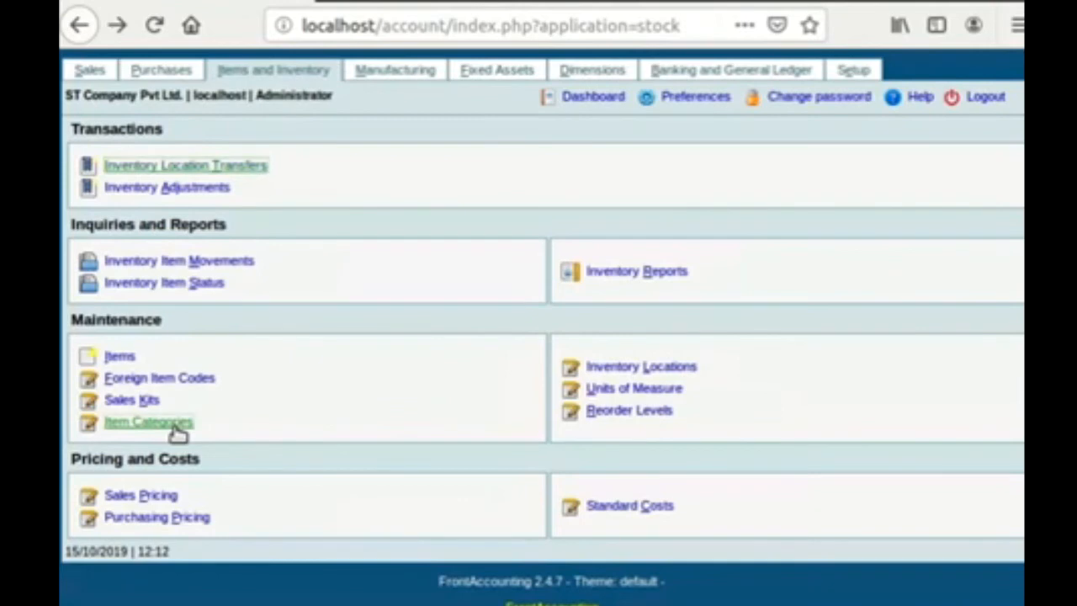
- Add an item category named Finished Goods with item type Purchased and return to the inventory overview
left_click(148, 422)
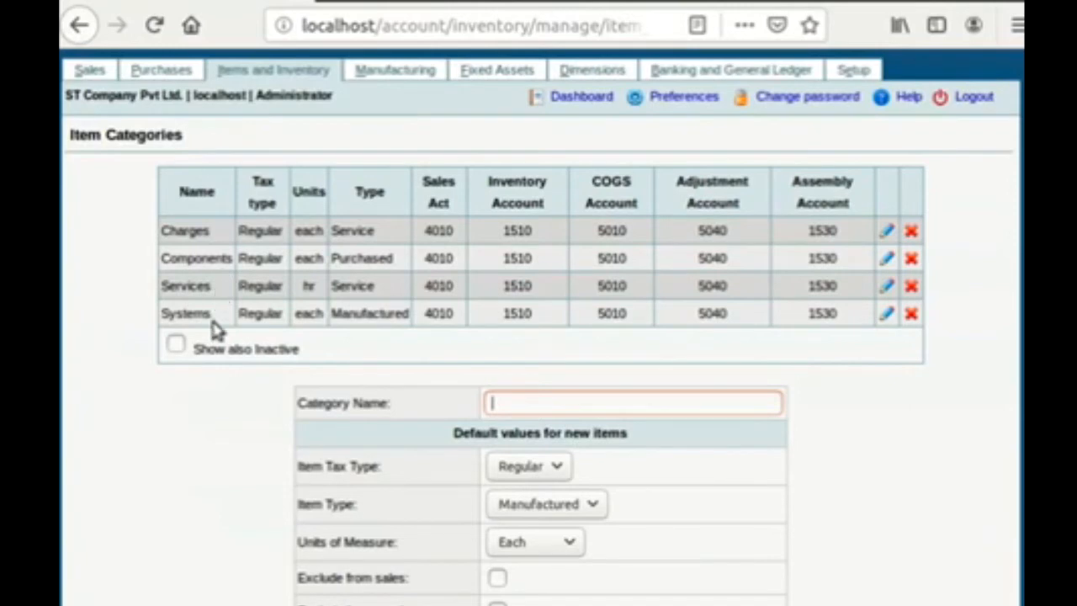
scroll(219, 329, "down", 3)
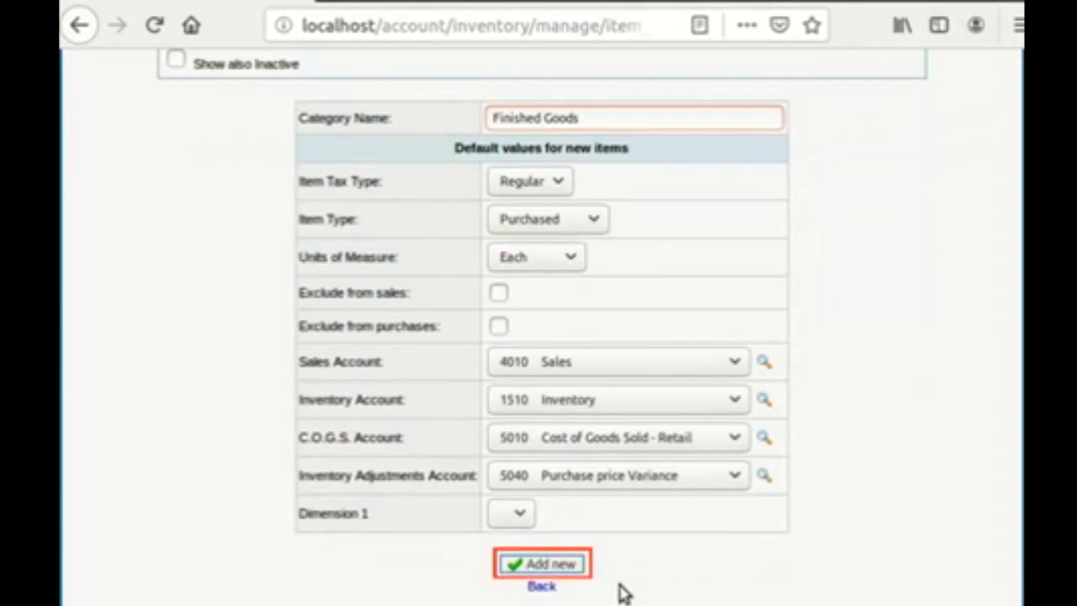
left_click(578, 571)
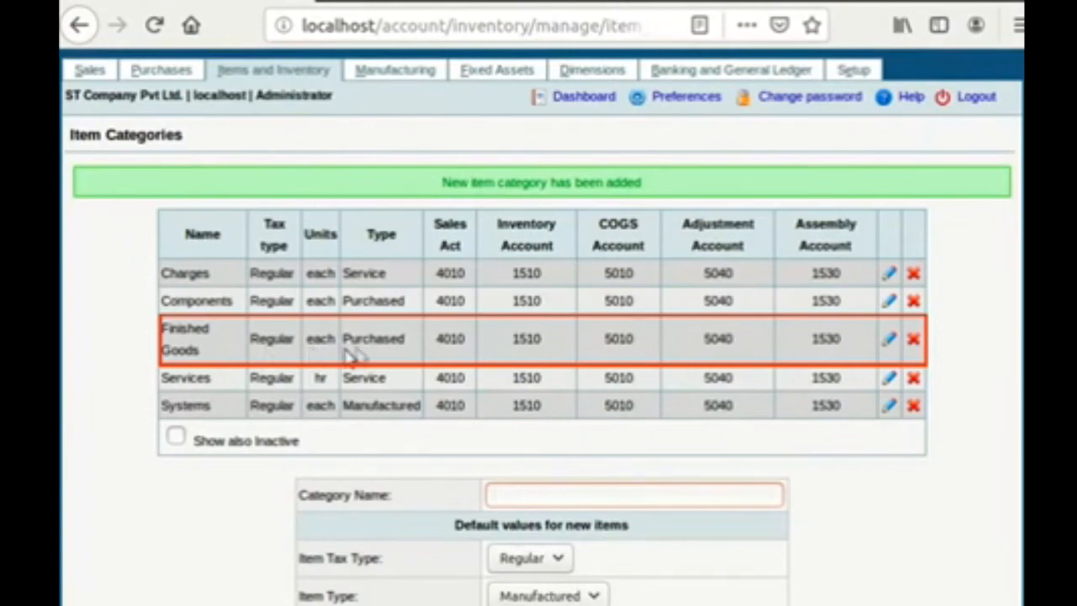
scroll(231, 353, "down", 5)
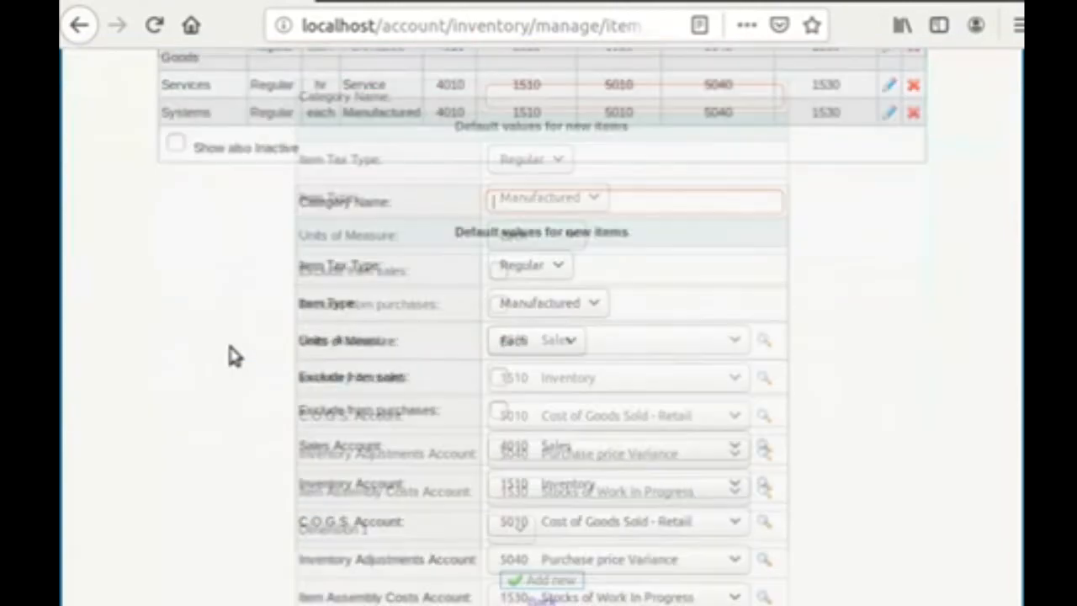
left_click(552, 579)
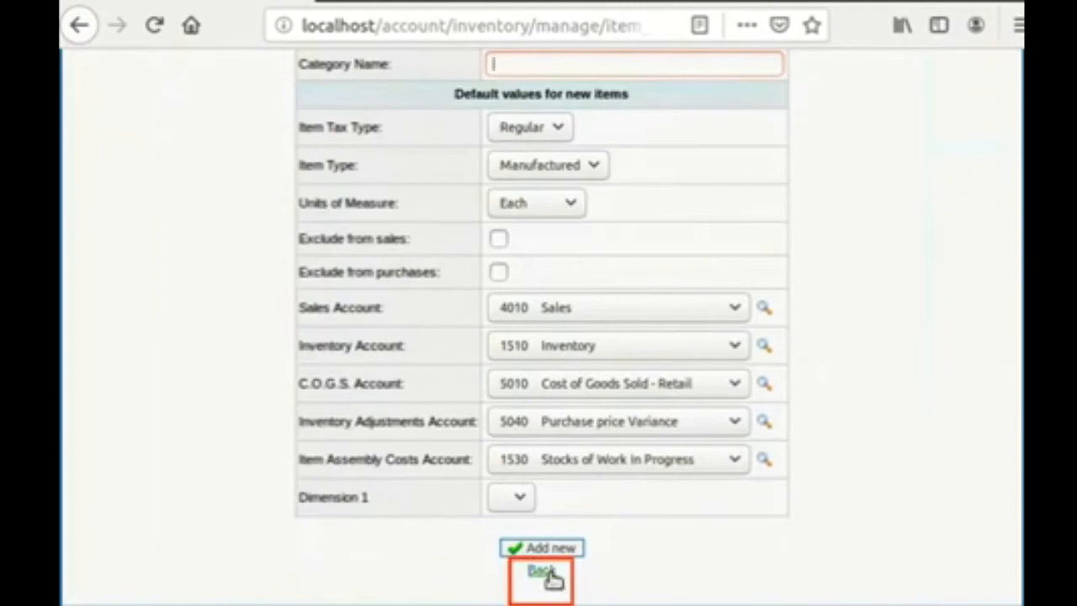
left_click(551, 579)
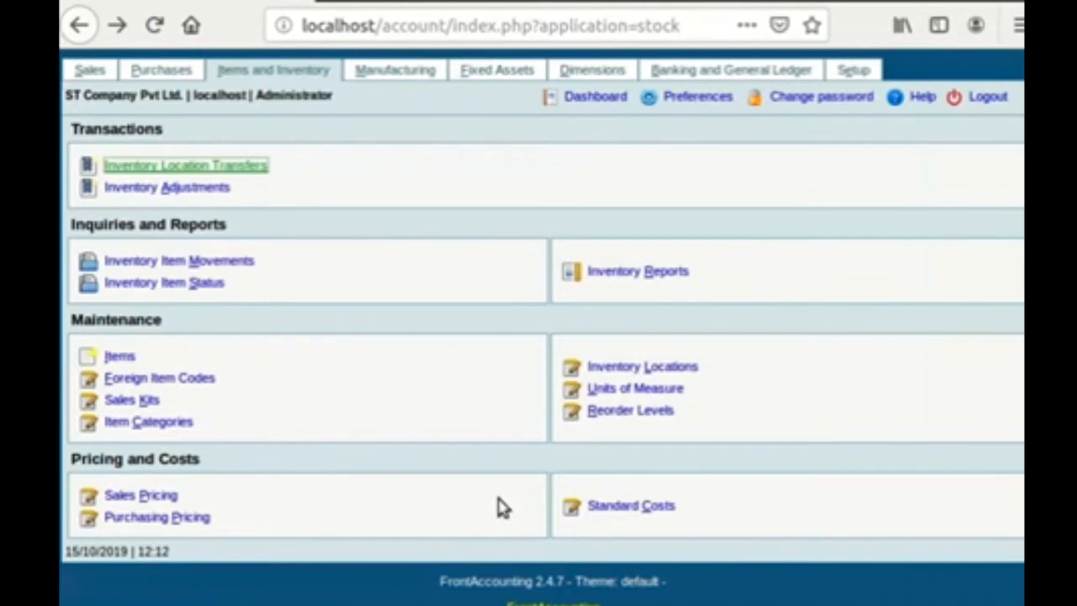
- Add purchased item 8090 named Dell Laptop in category Finished Goods, described as Dell vostro 3480 Intel Core i3 8th Gen 14-inch HD Thin & Light laptop
left_click(120, 359)
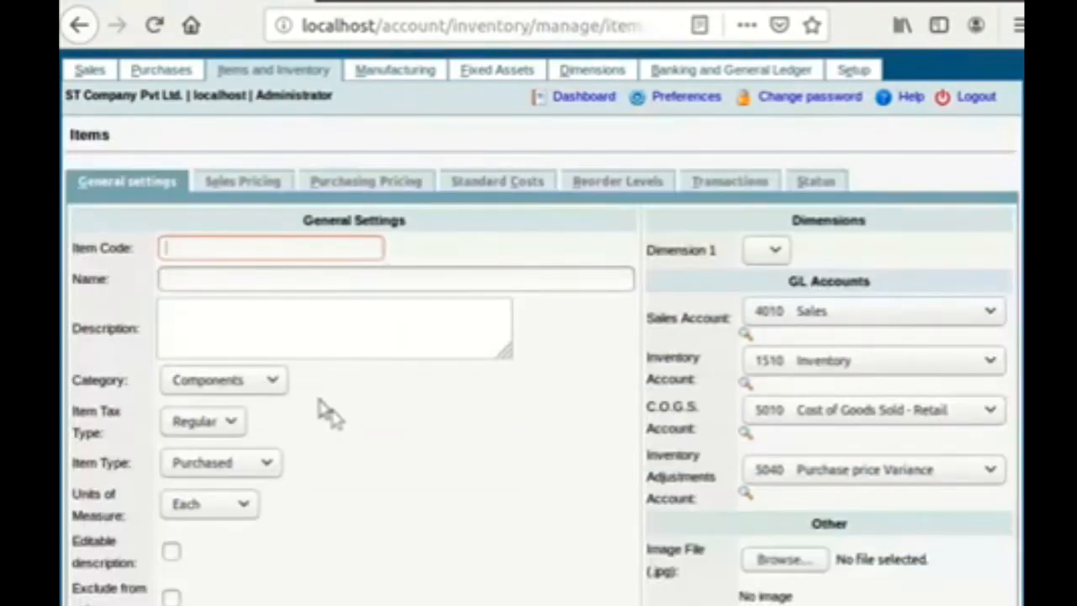
scroll(332, 418, "down", 2)
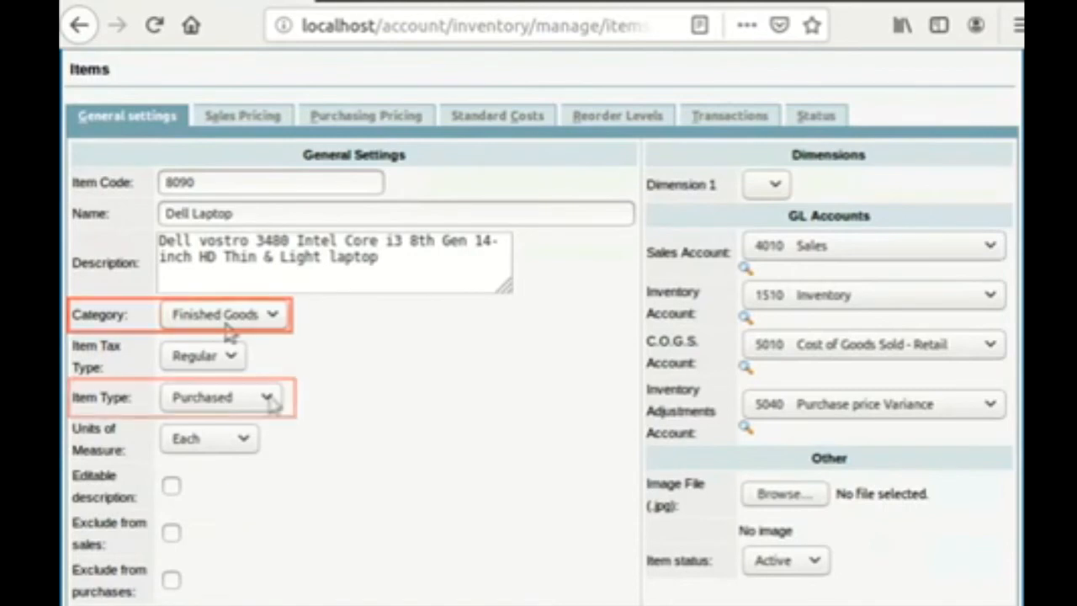
left_click(268, 400)
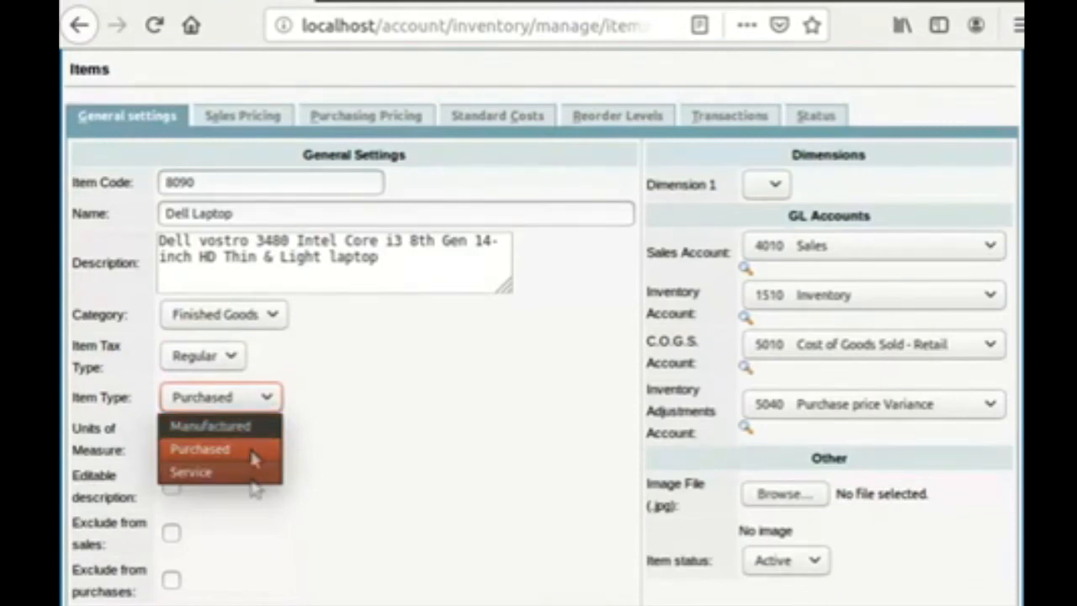
left_click(370, 446)
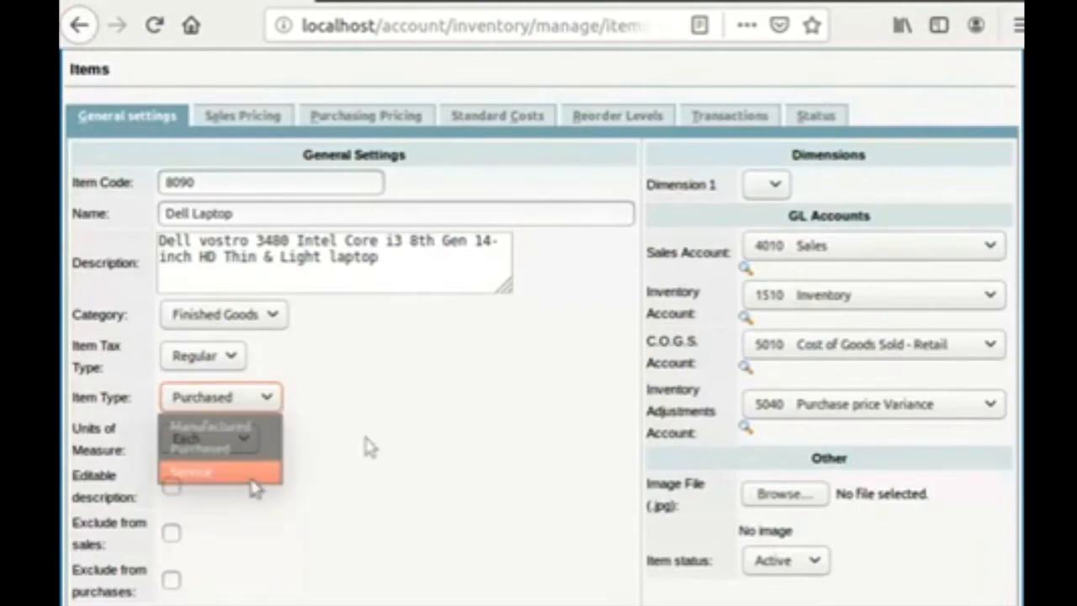
scroll(370, 446, "down", 2)
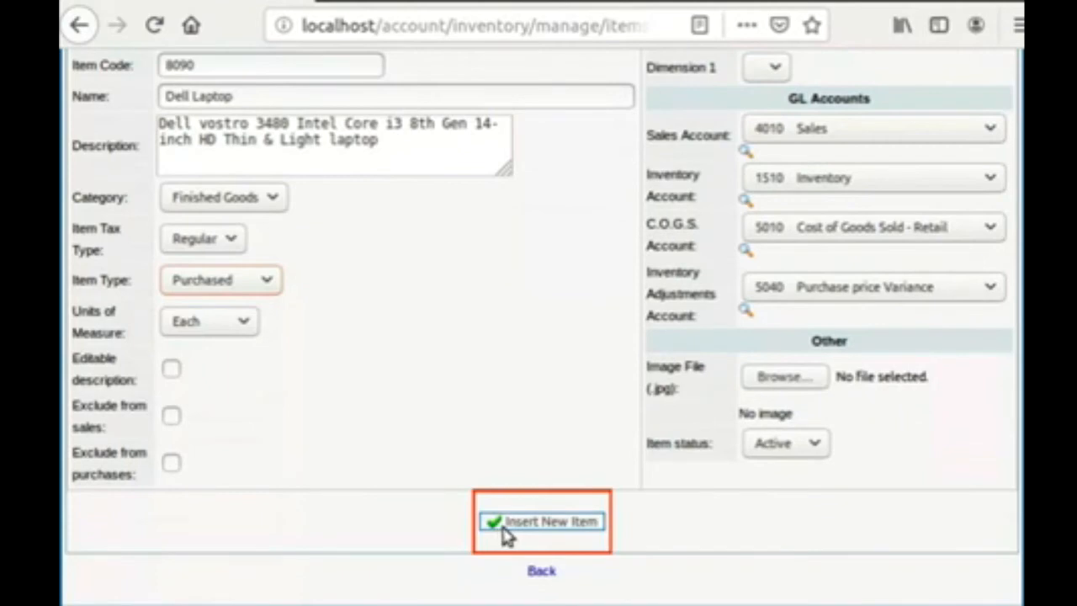
left_click(505, 537)
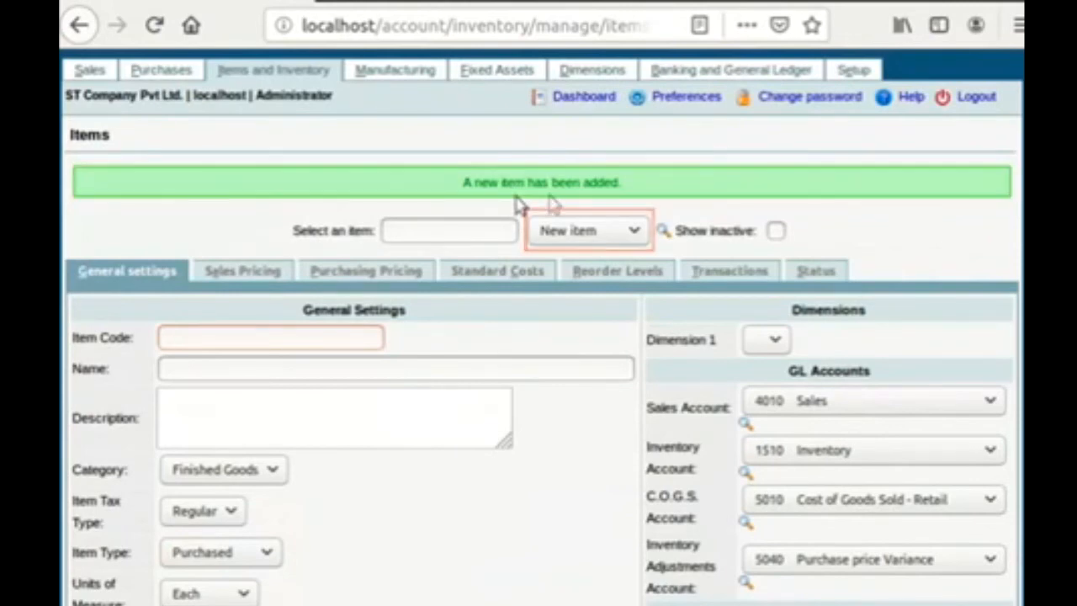
- Check the existing items list for Dell Laptop and return to the inventory overview
left_click(629, 245)
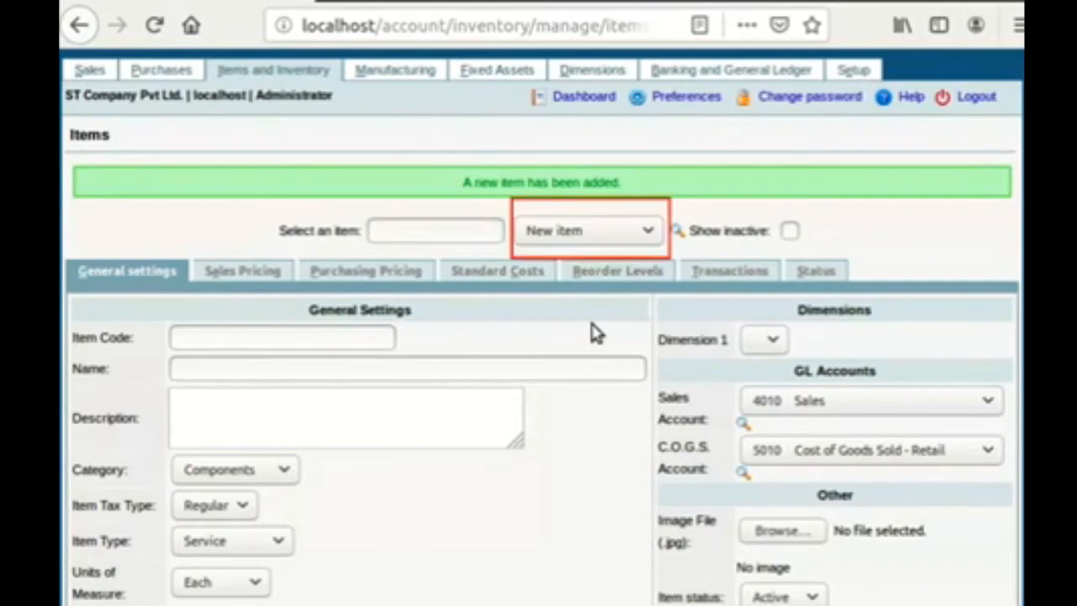
left_click(648, 235)
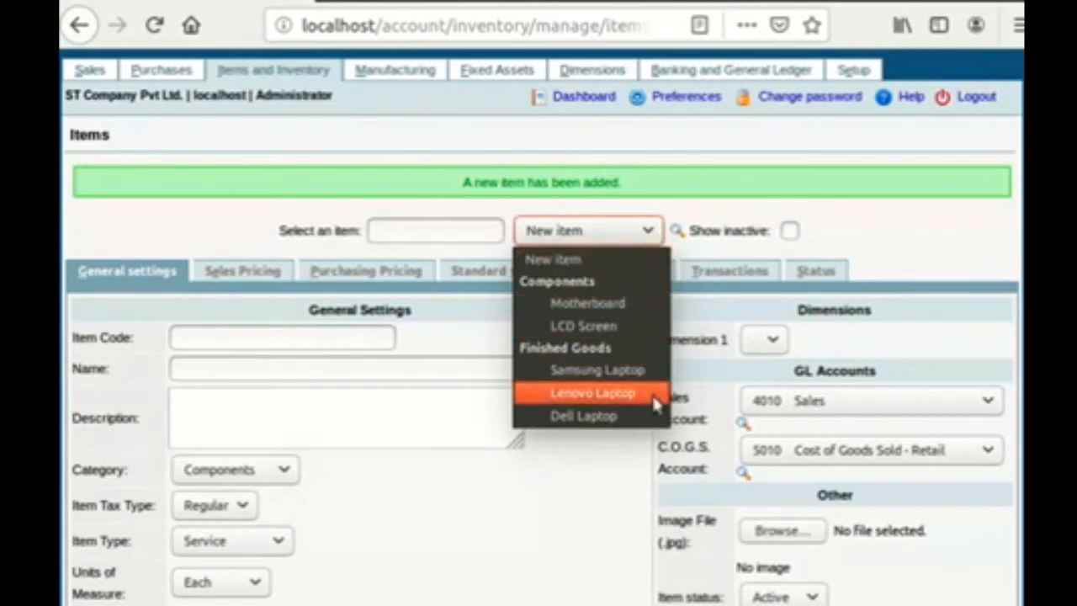
left_click(638, 429)
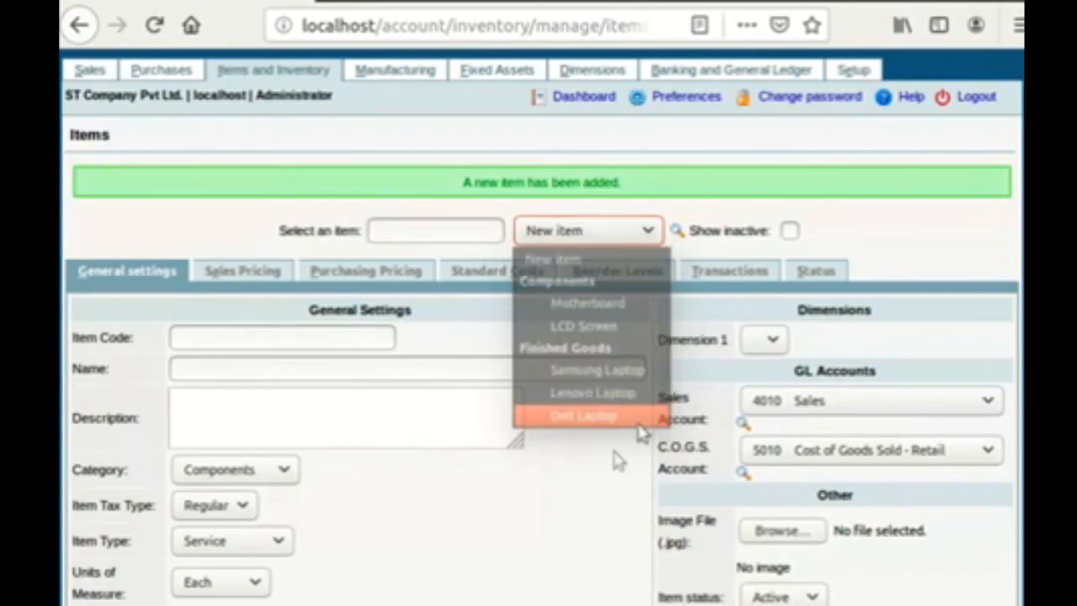
scroll(615, 457, "down", 5)
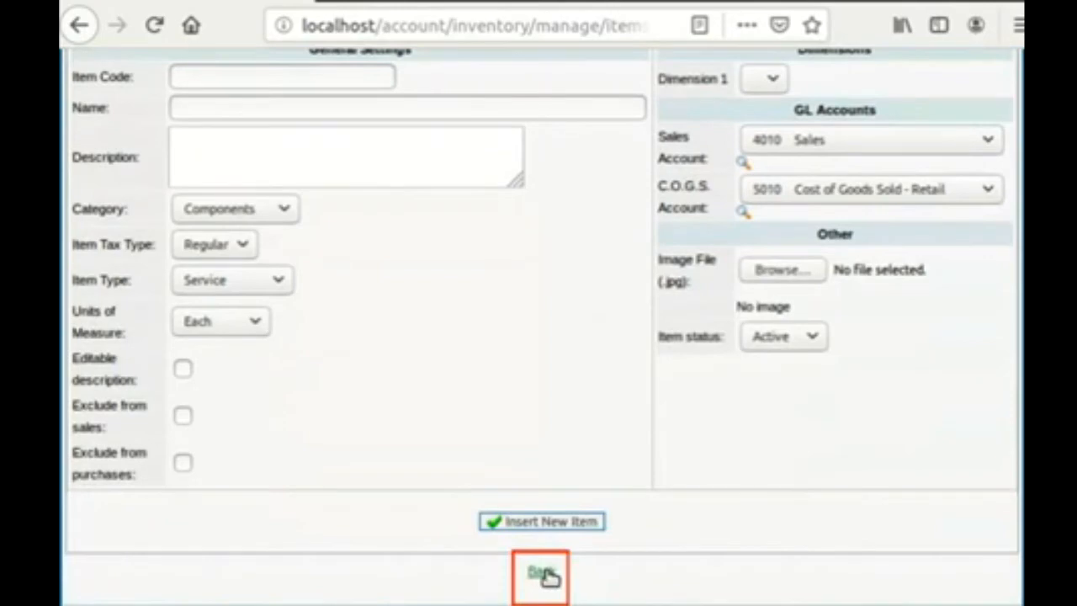
left_click(540, 573)
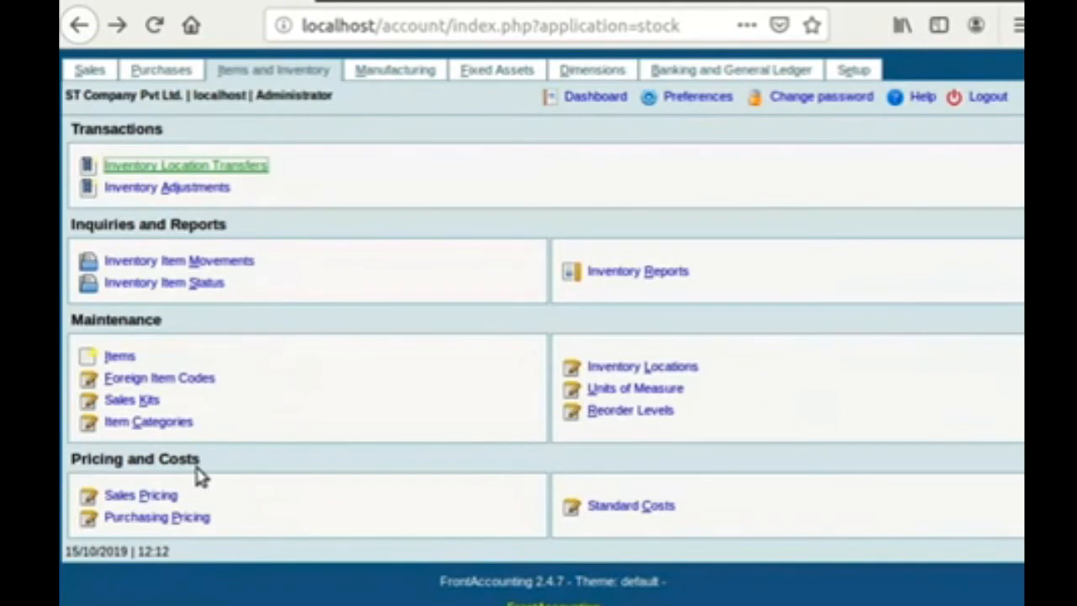
- Add a Retail sales price of 53,000 Indian Rupees for Dell Laptop and return to the inventory overview
left_click(172, 498)
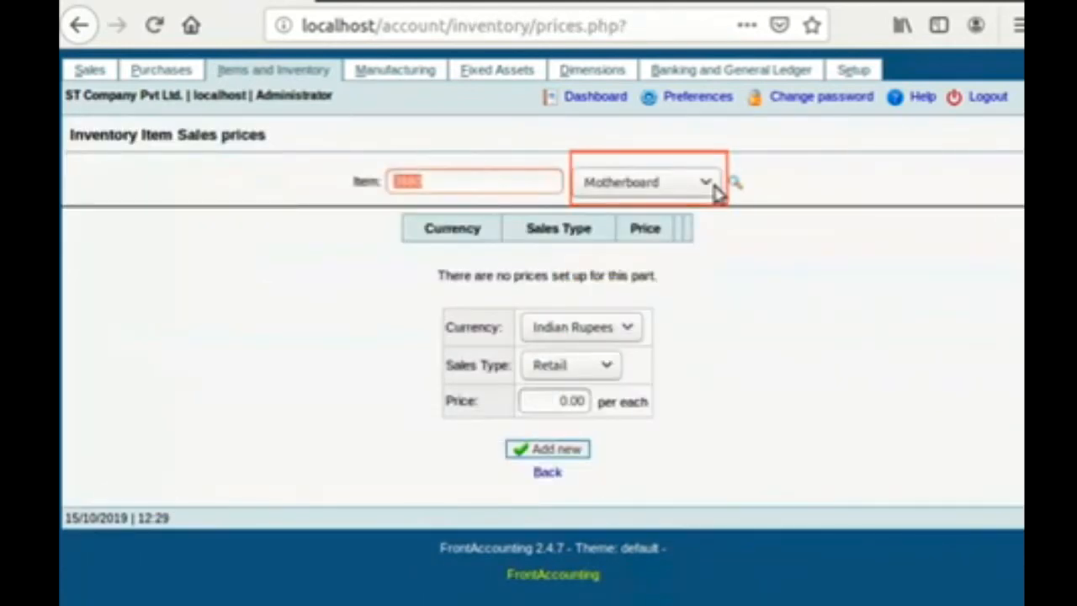
left_click(715, 189)
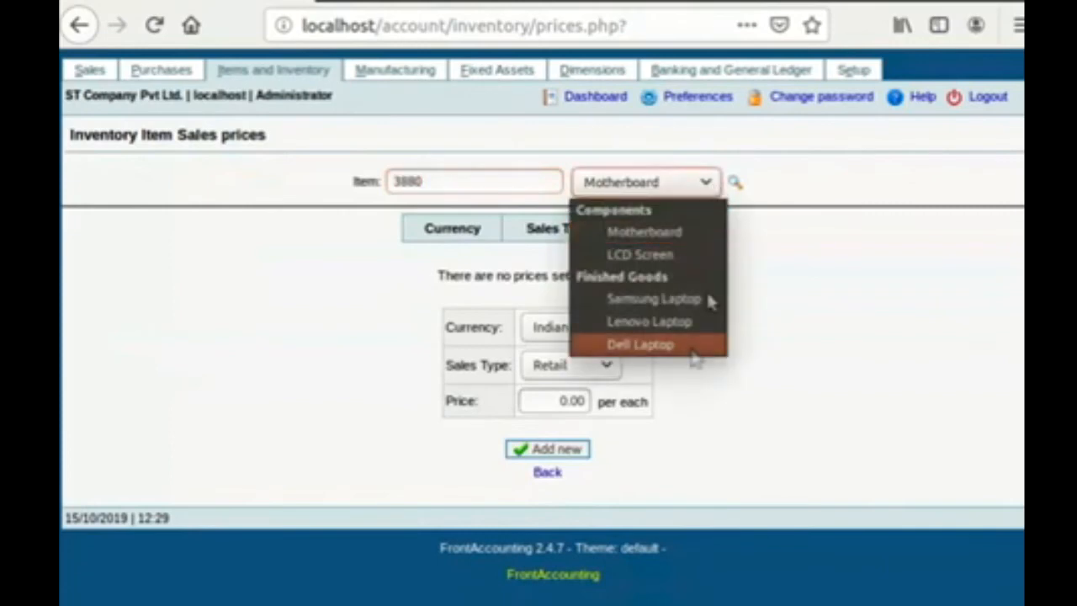
left_click(691, 354)
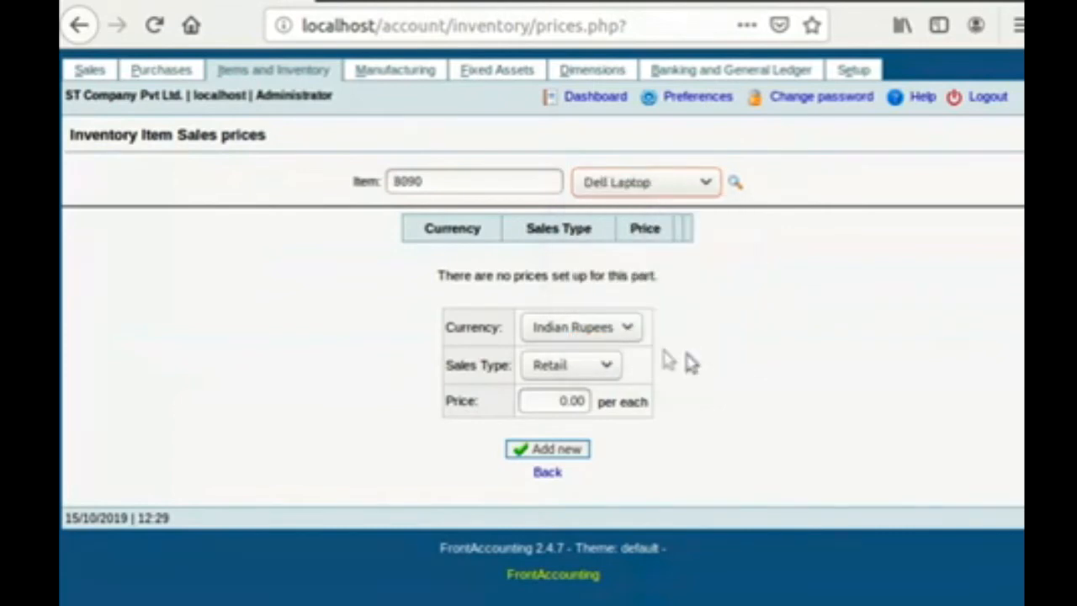
left_click(634, 338)
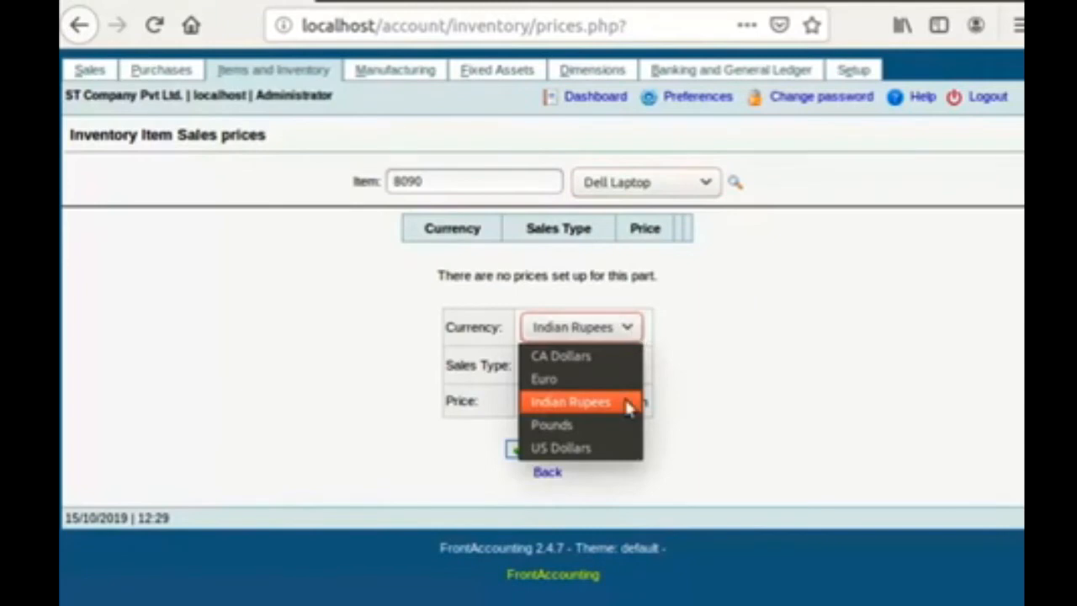
left_click(628, 404)
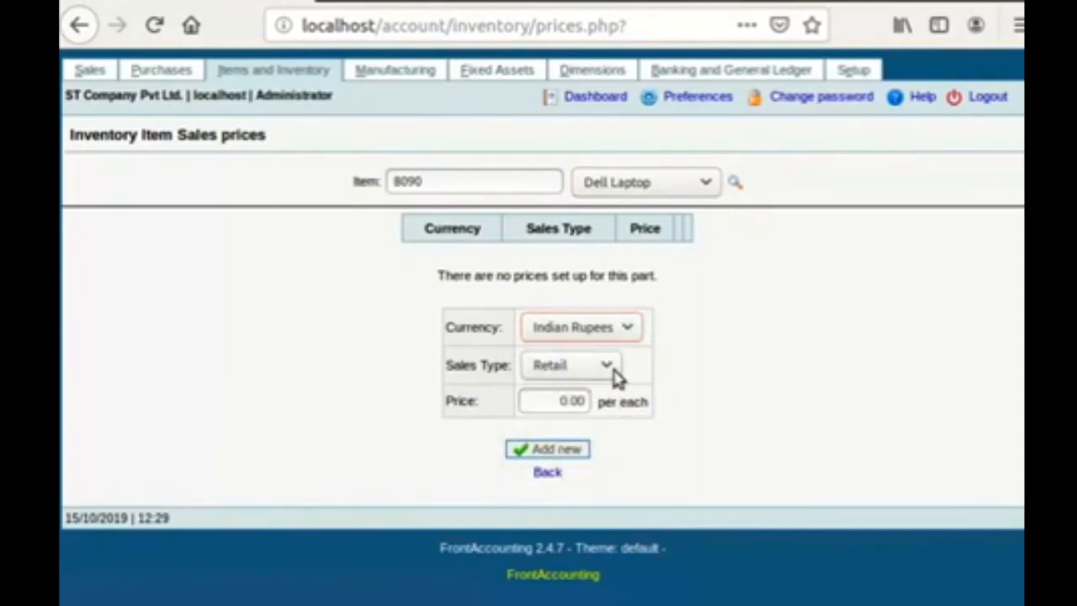
left_click(613, 374)
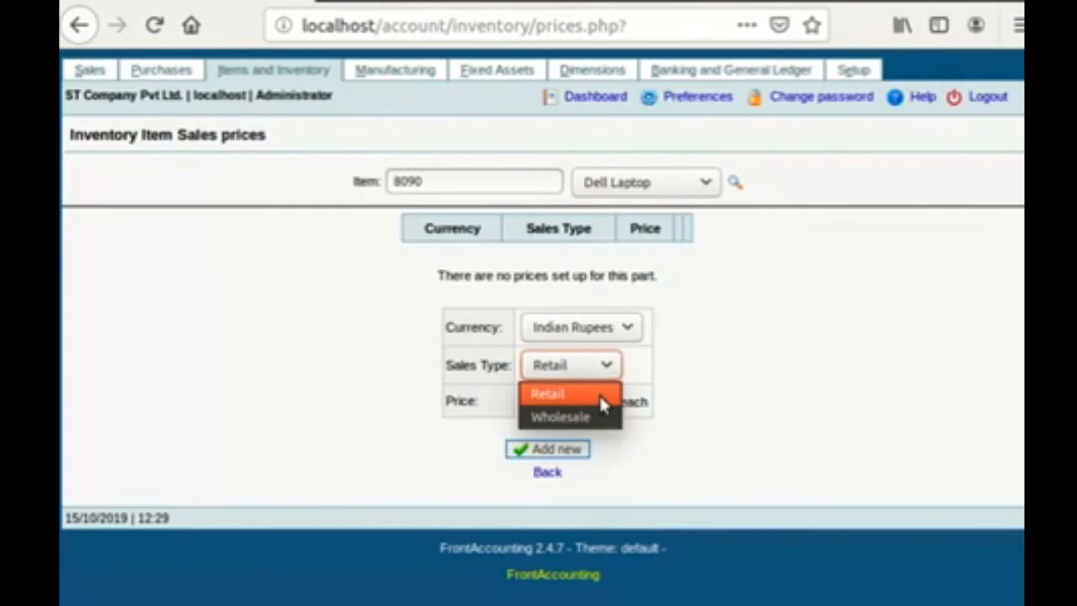
left_click(599, 394)
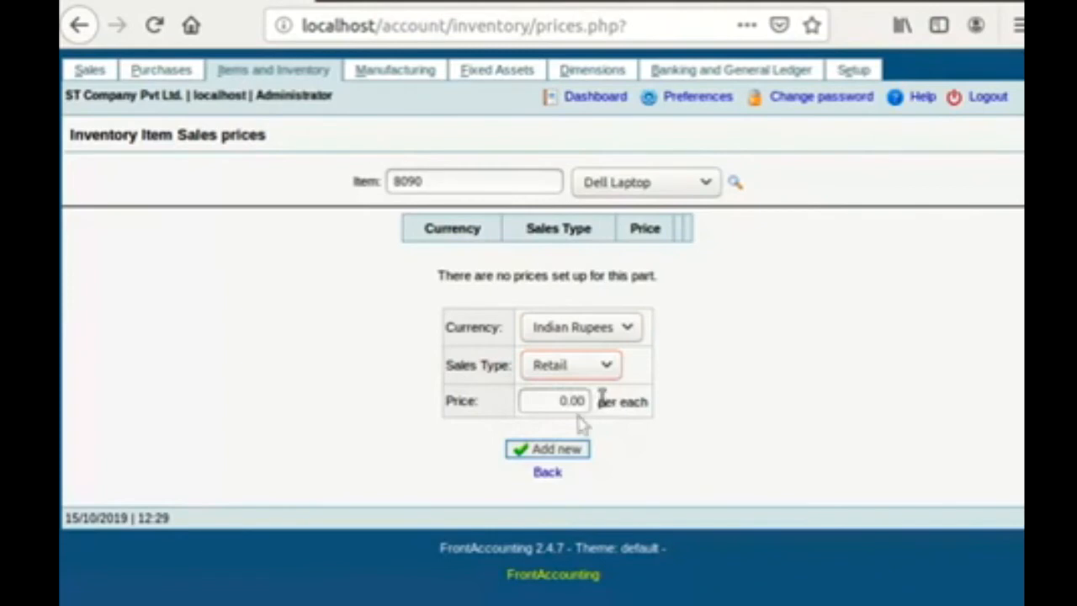
left_click(560, 405)
type("5300")
left_click(588, 461)
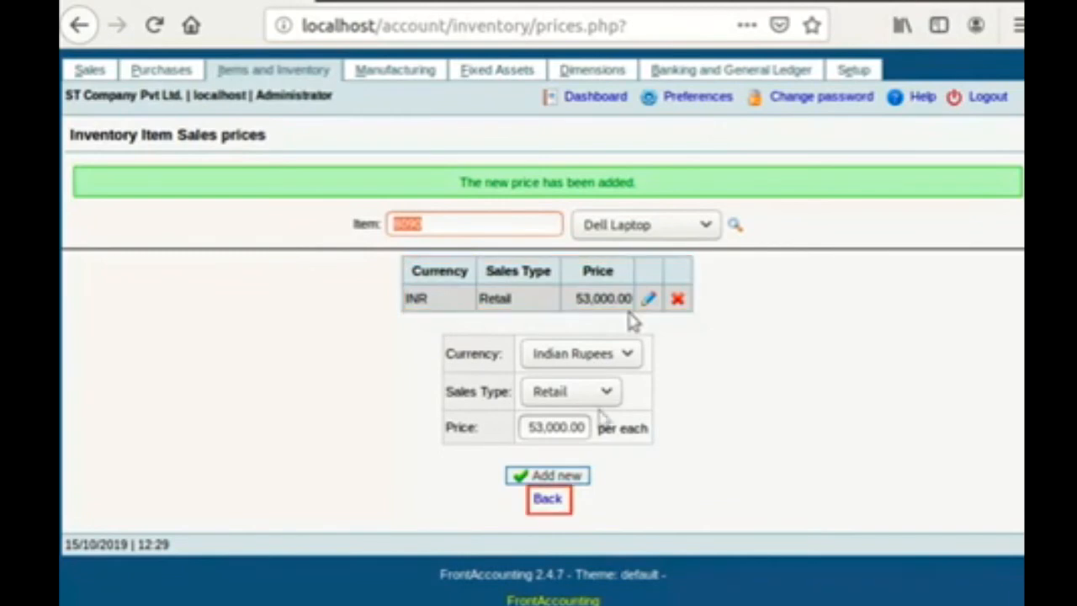
left_click(555, 504)
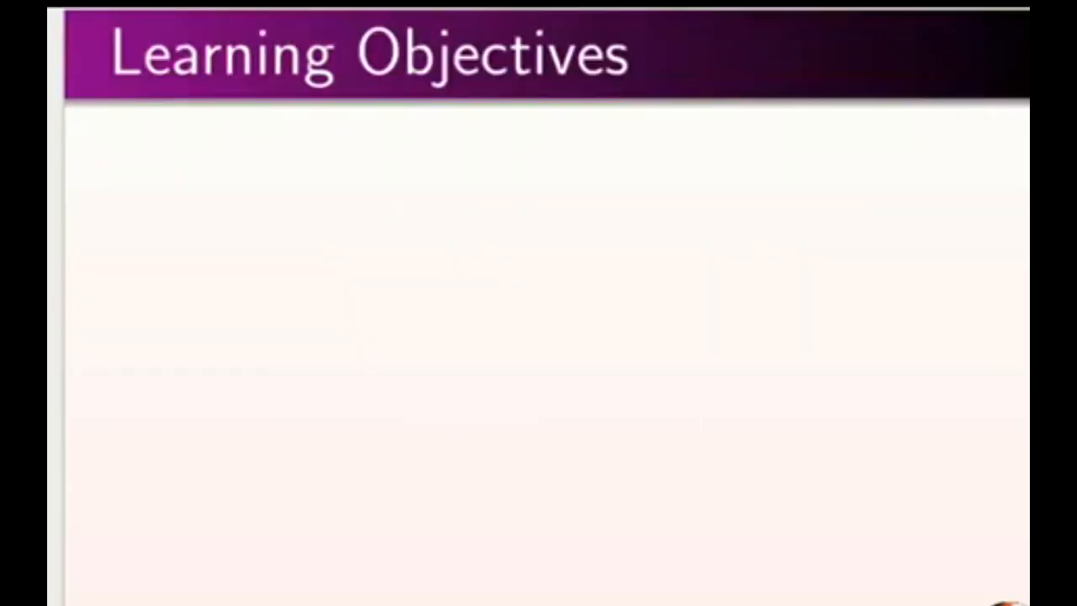
key("Right")
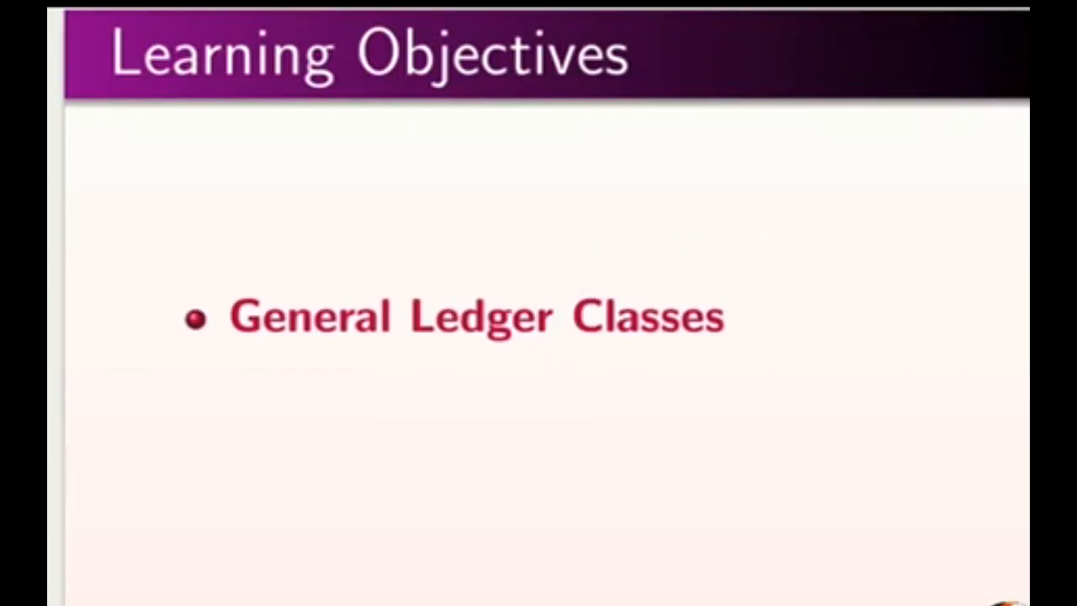
key("Right")
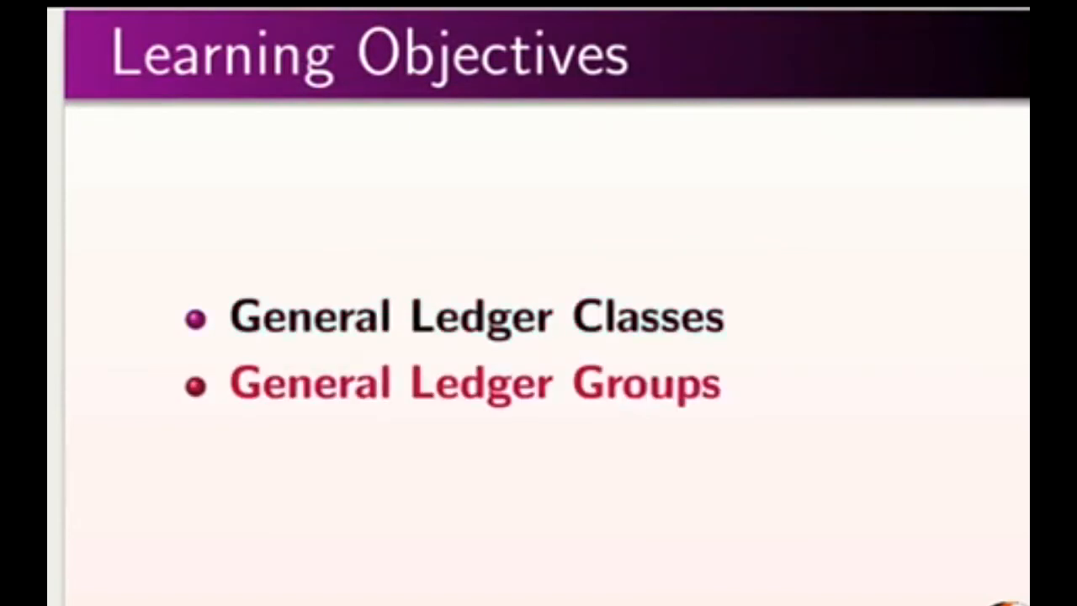
key("Right")
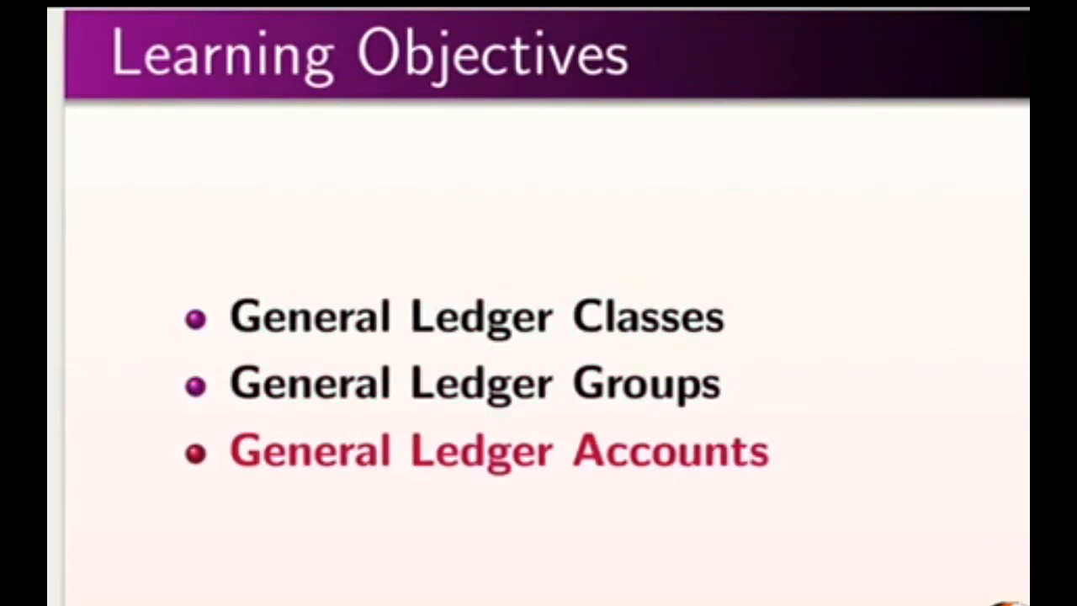
key("Right")
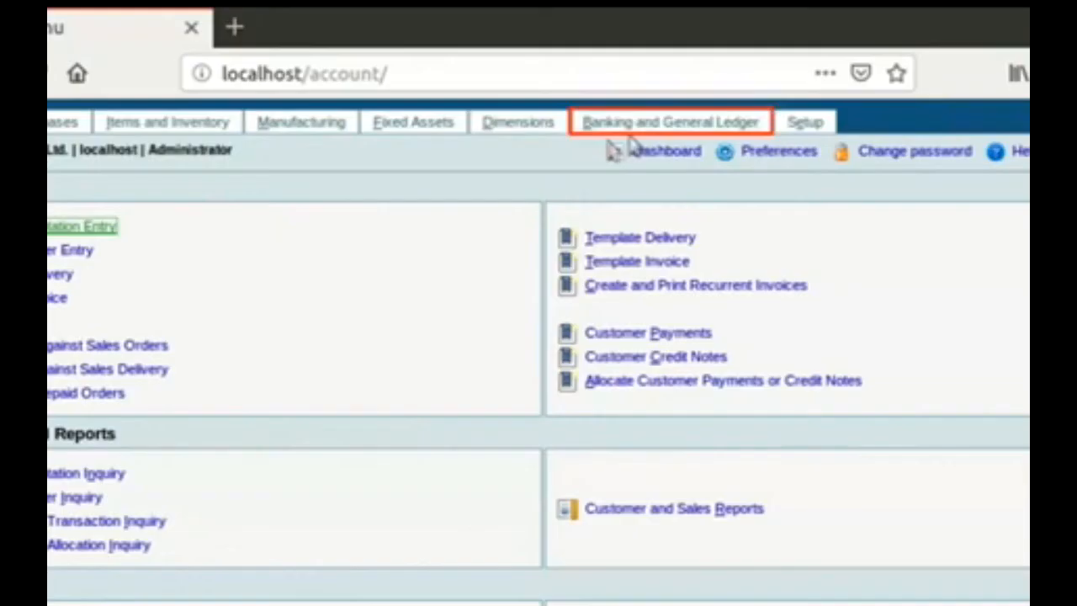
- Open the Banking and General Ledger module
left_click(632, 133)
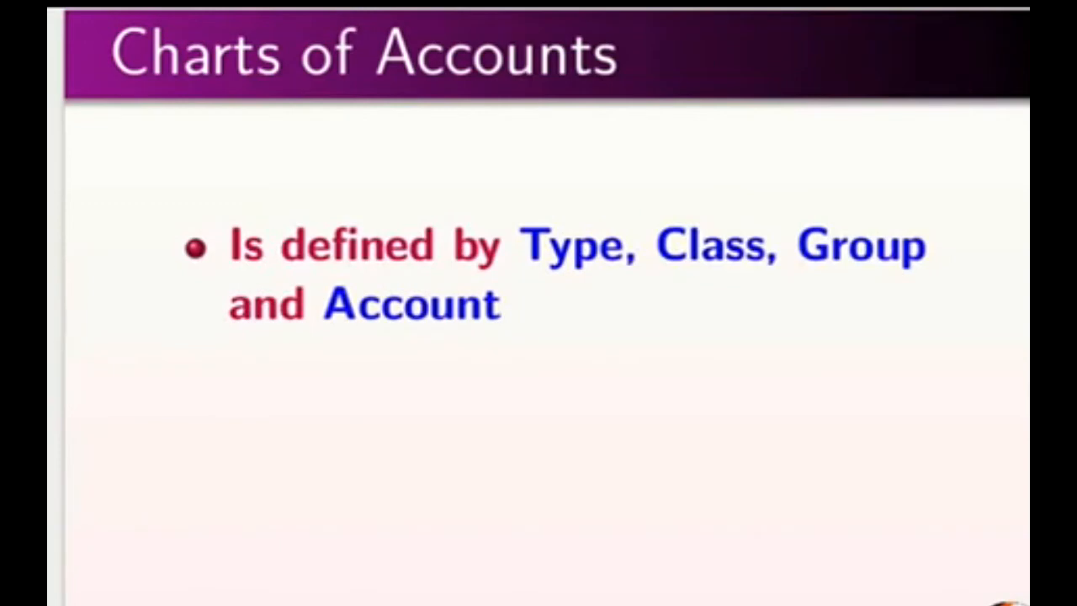
key("Right")
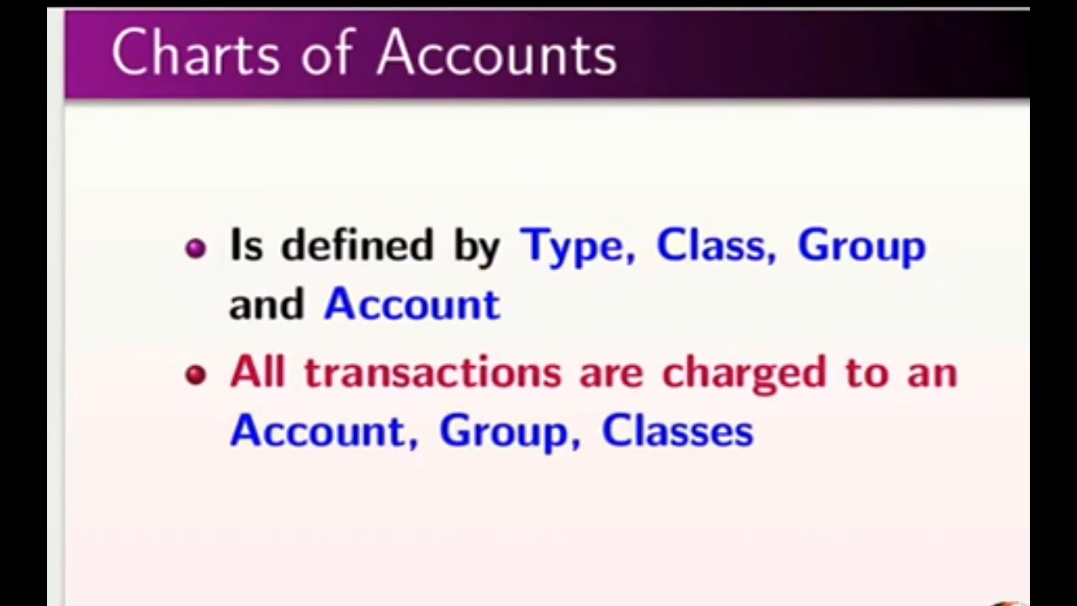
key("Right")
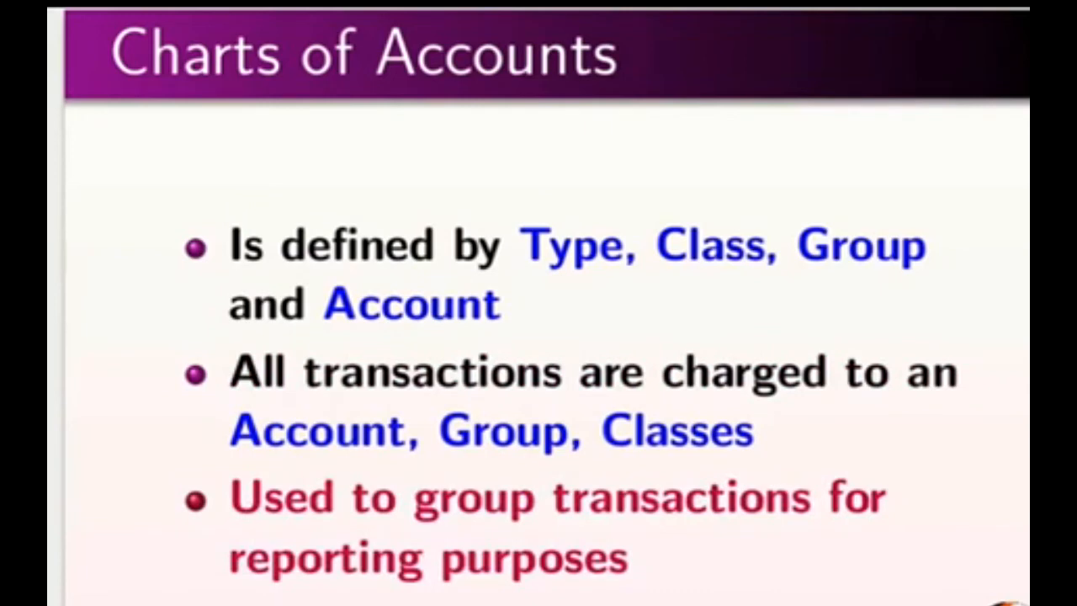
key("Right")
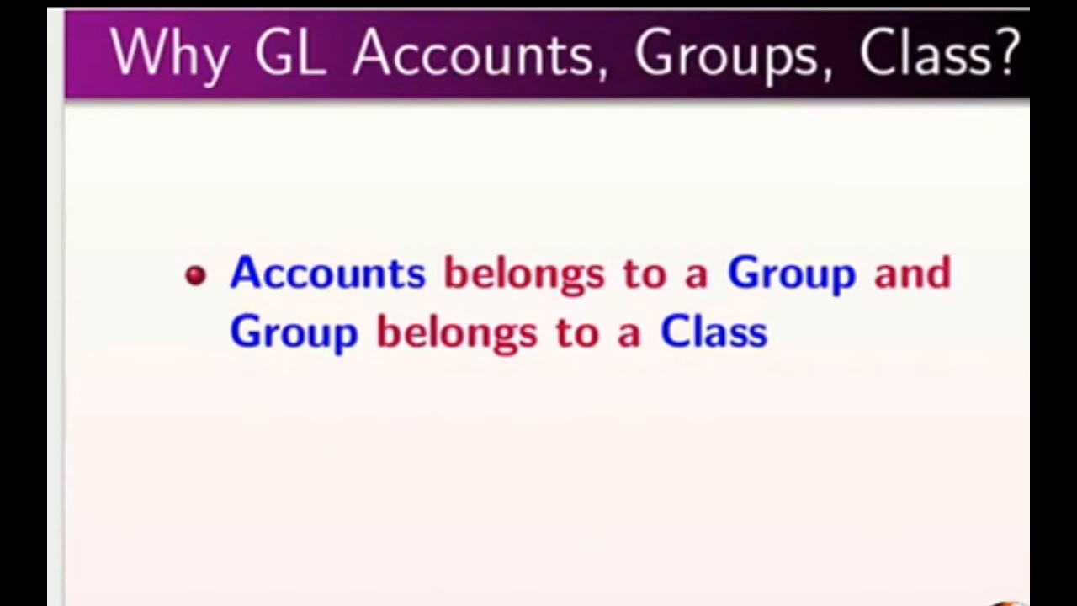
key("Right")
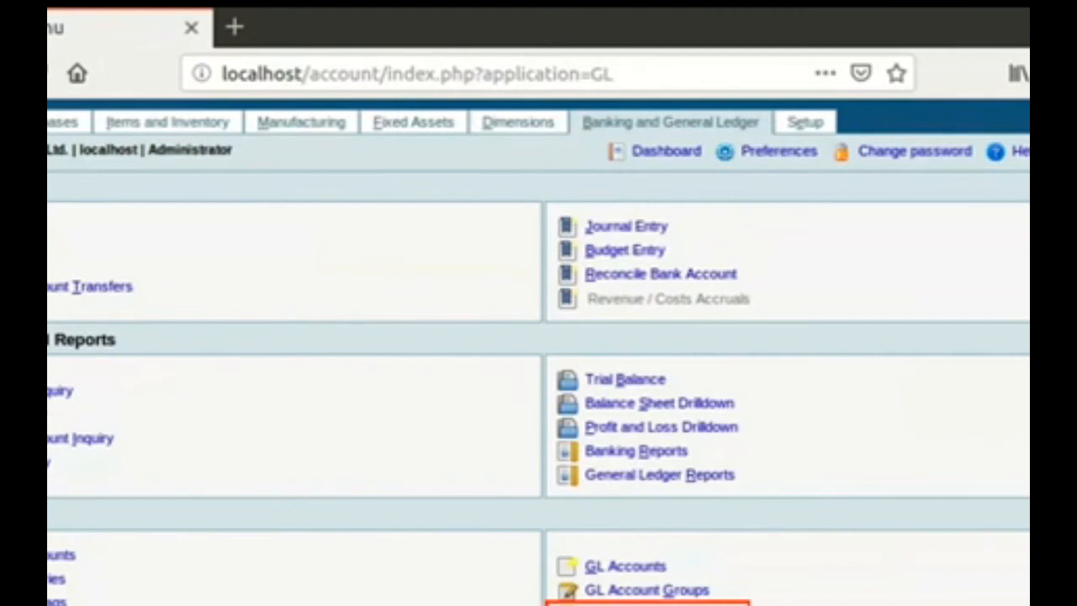
- Add a GL account class with ID 5, named Equity, with class type Equity
left_click(652, 604)
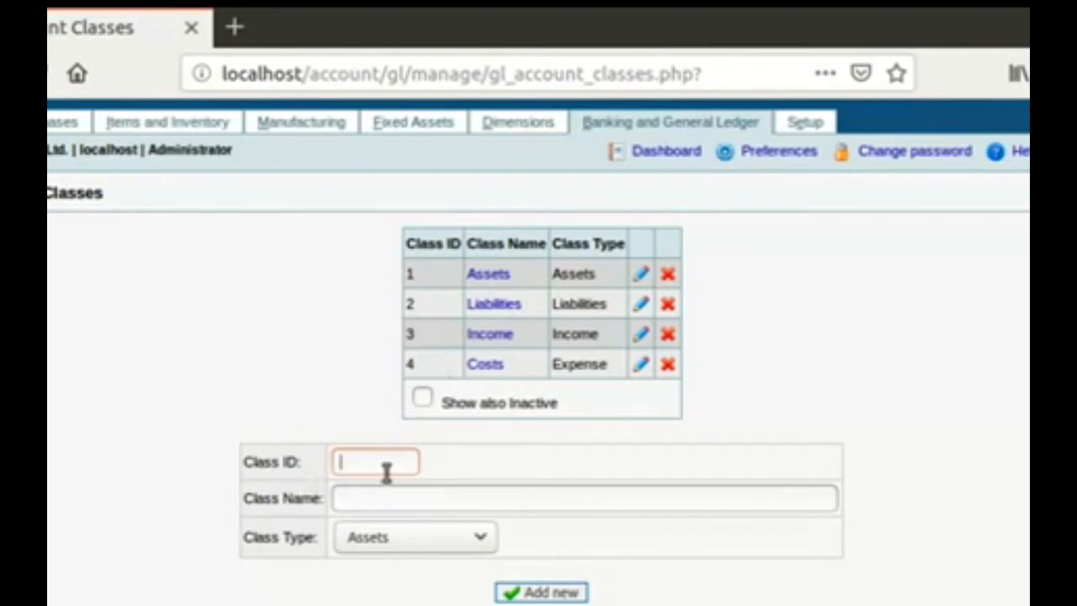
type("5")
left_click(432, 501)
type("Equity")
left_click(474, 551)
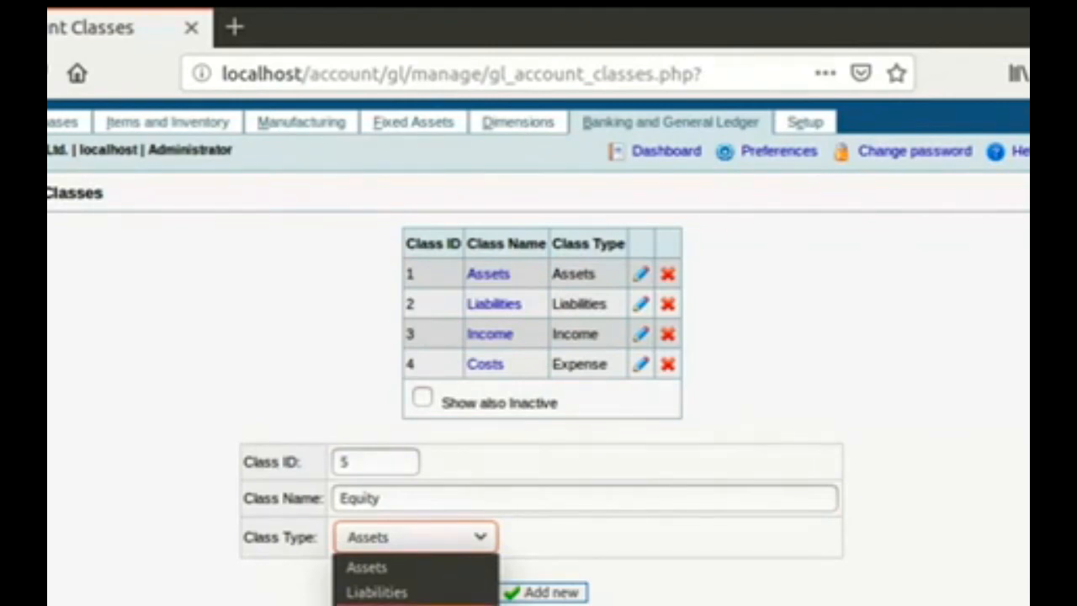
left_click(369, 605)
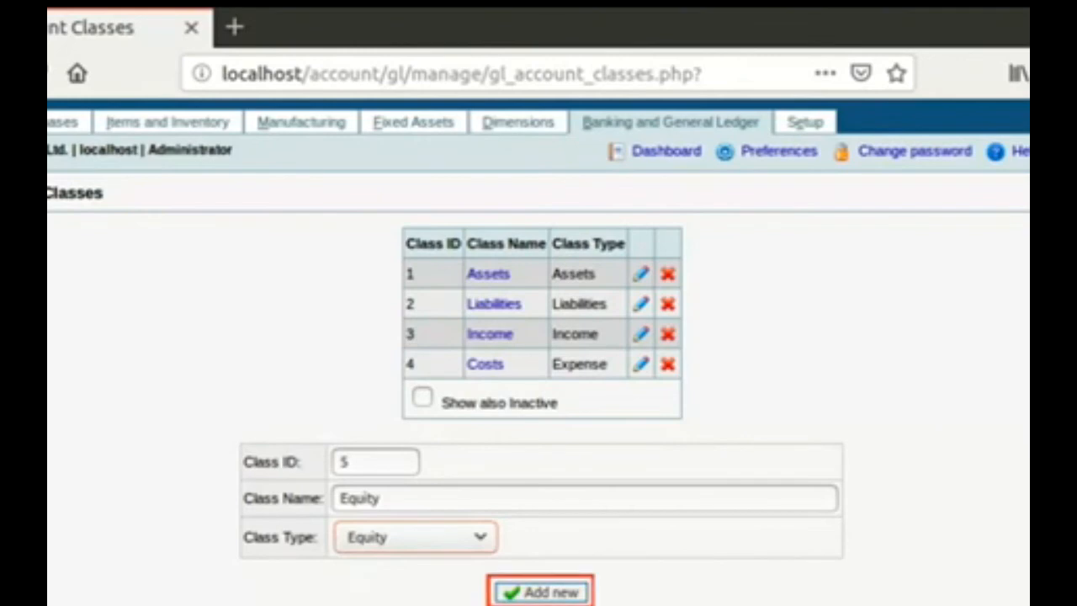
left_click(502, 599)
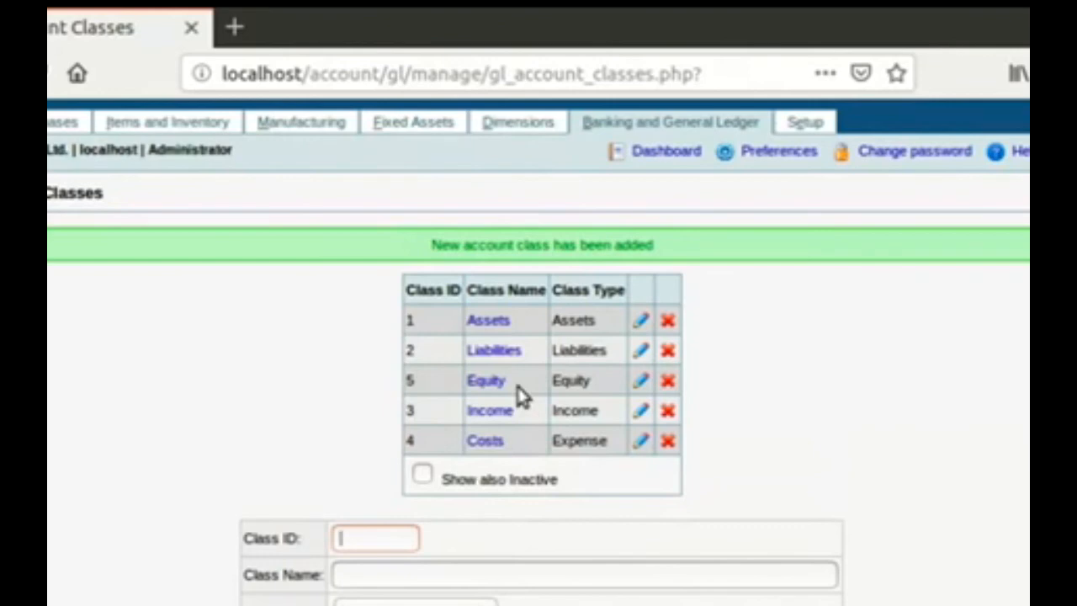
- Try to add a GL account group with ID 12, named Fixed Assets, with no parent group and class Assets
left_click(669, 124)
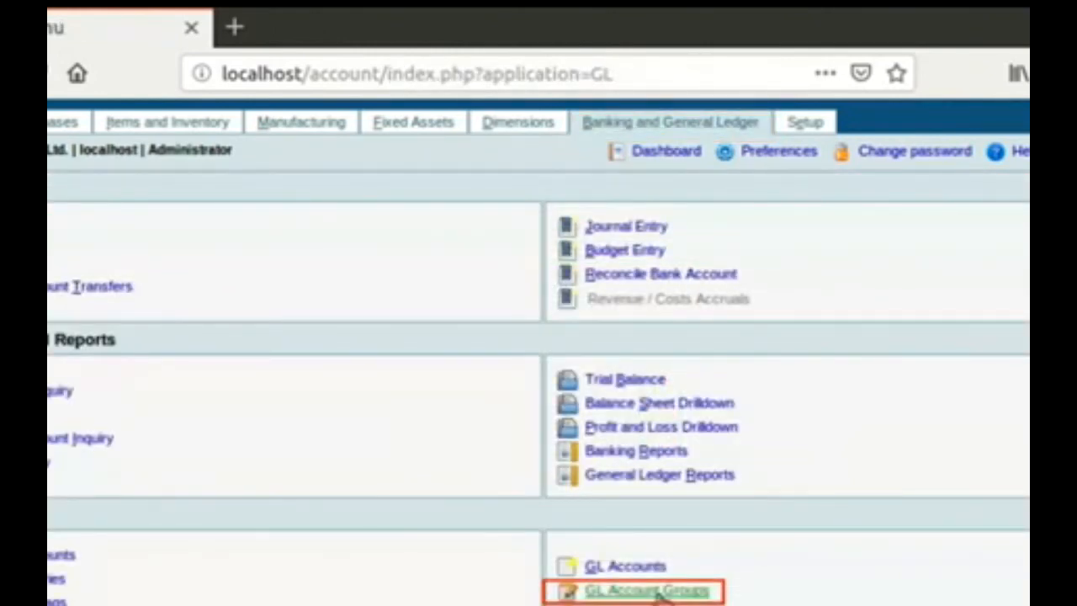
left_click(660, 592)
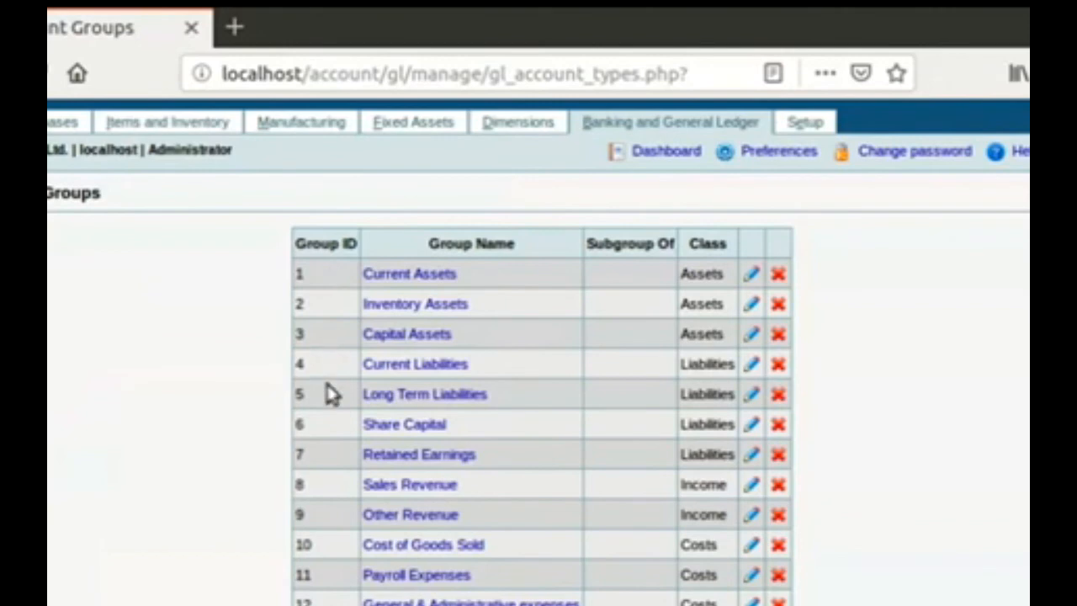
scroll(330, 393, "down", 3)
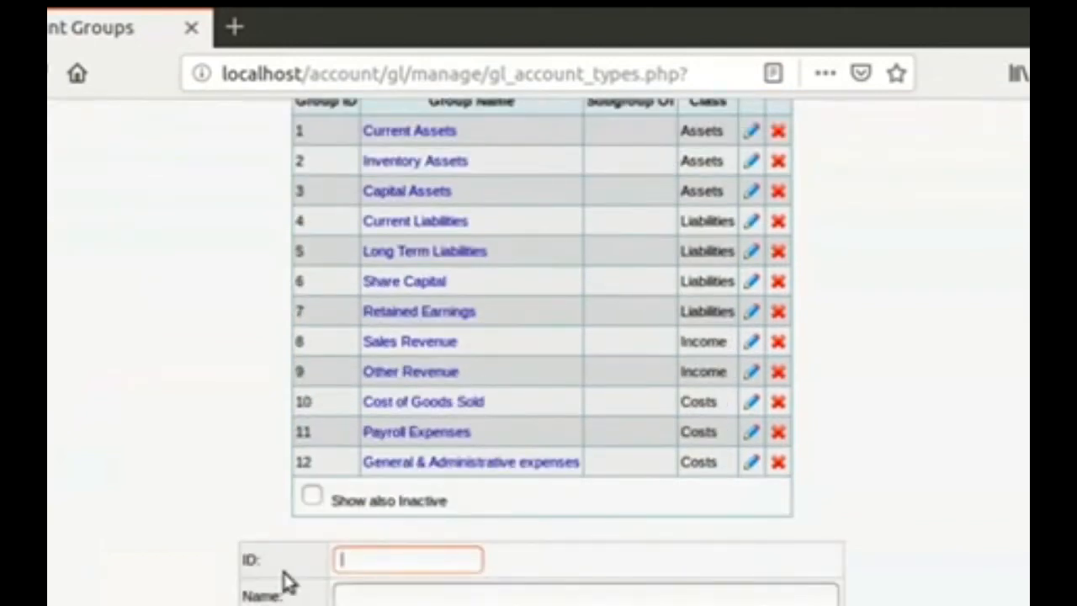
type("12")
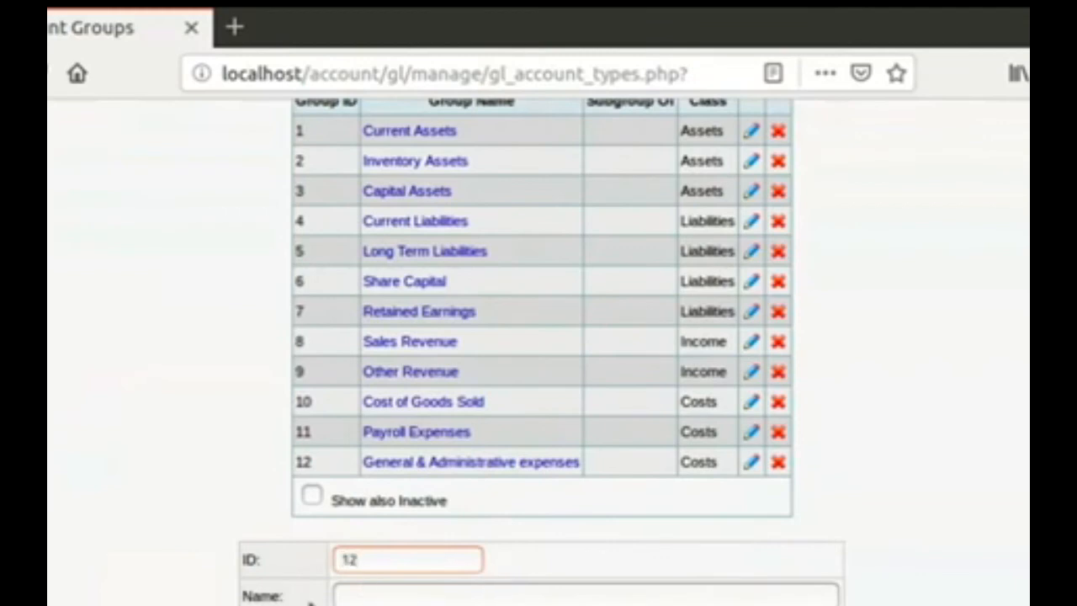
key("Tab")
type("Fixed Assets")
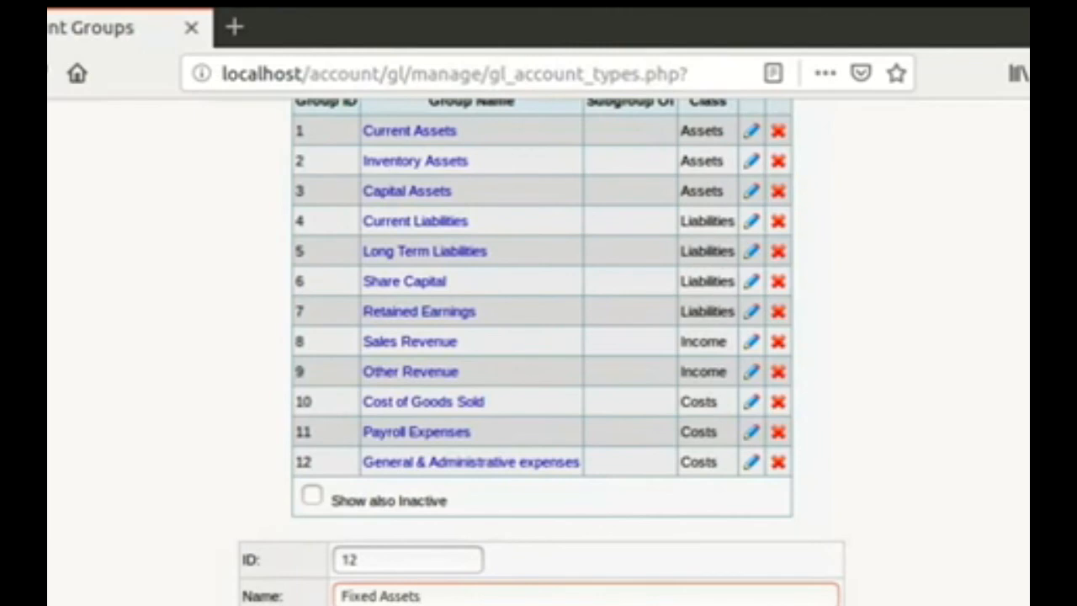
left_click(389, 605)
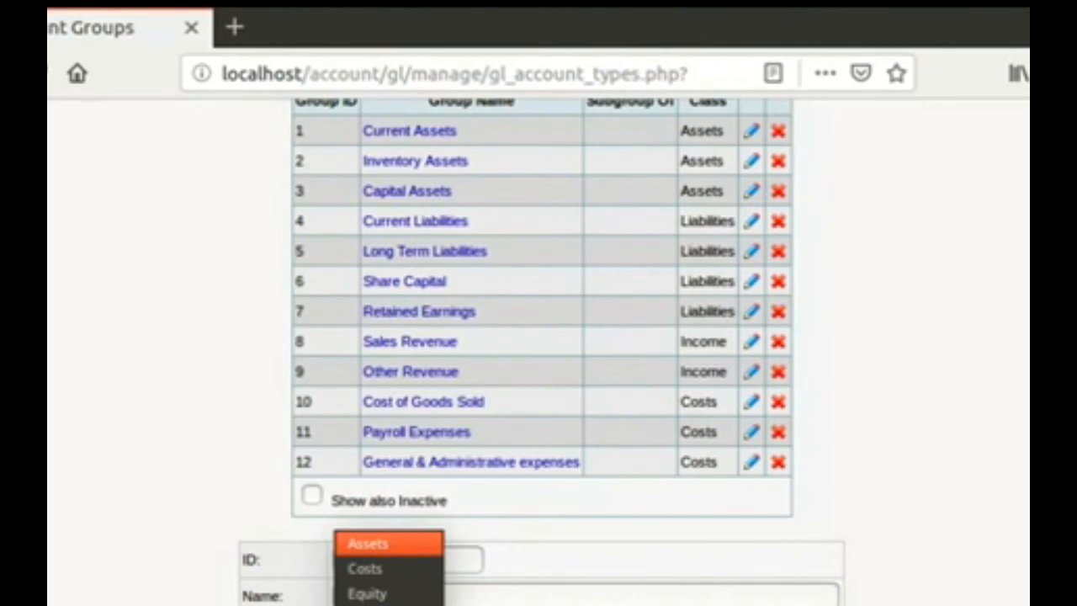
left_click(399, 544)
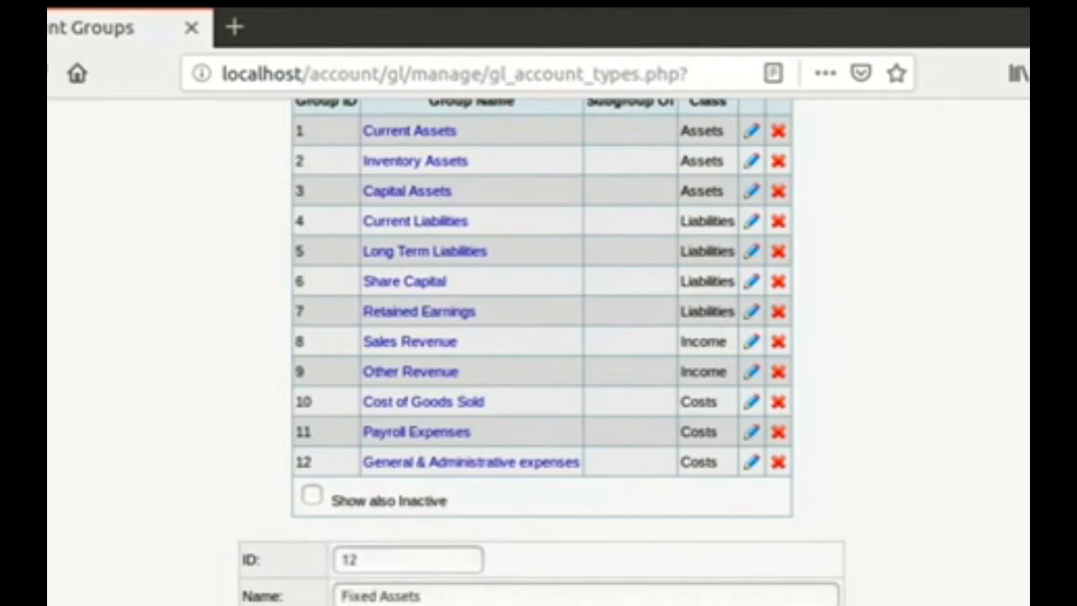
scroll(509, 594, "down", 3)
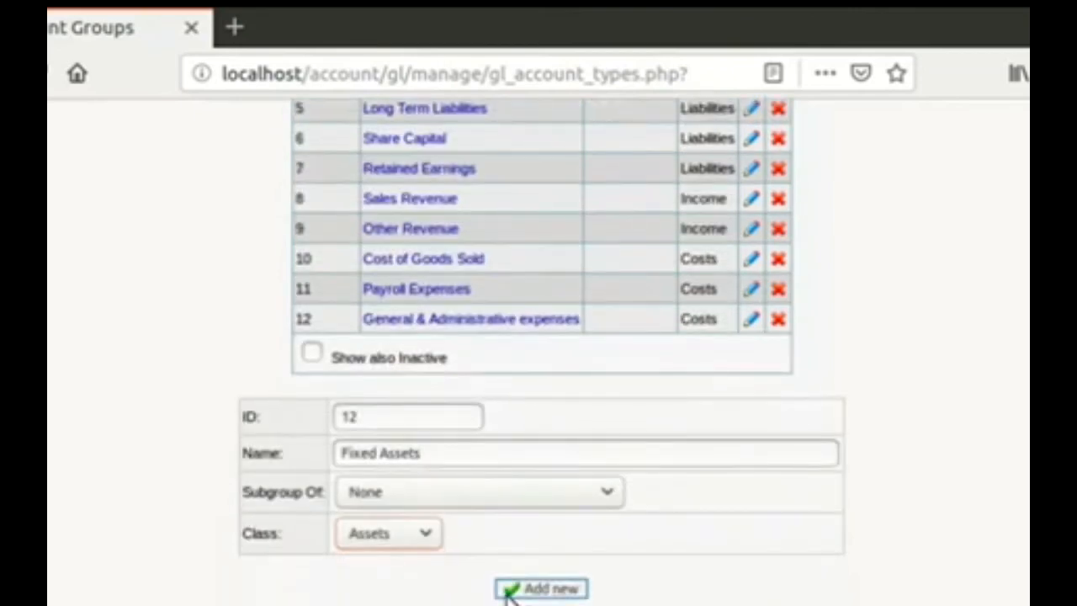
left_click(541, 589)
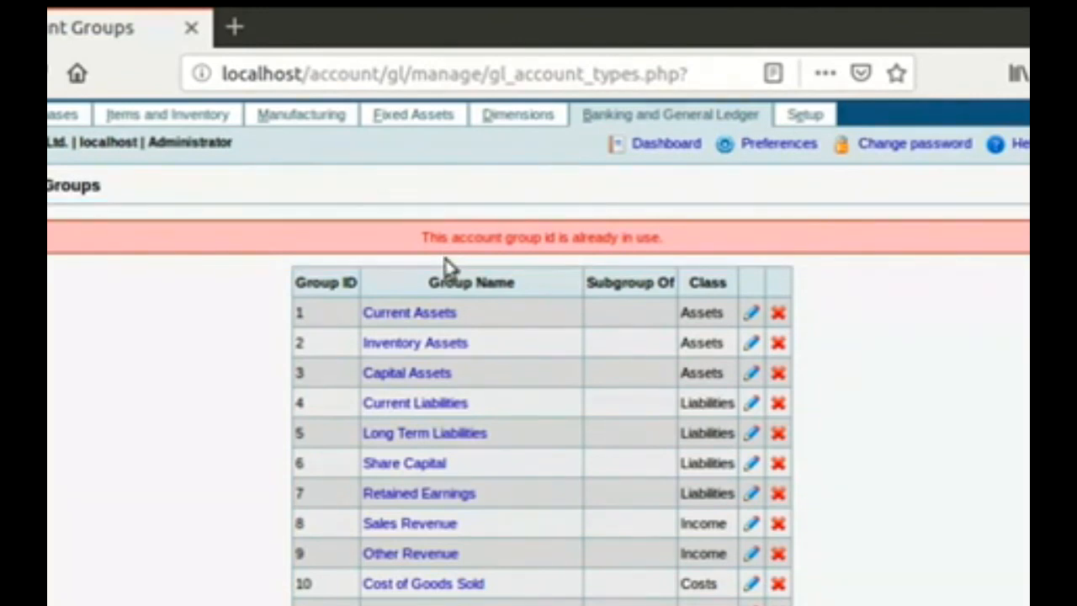
- Change the Fixed Assets group ID to 13 and add the group
scroll(440, 392, "down", 5)
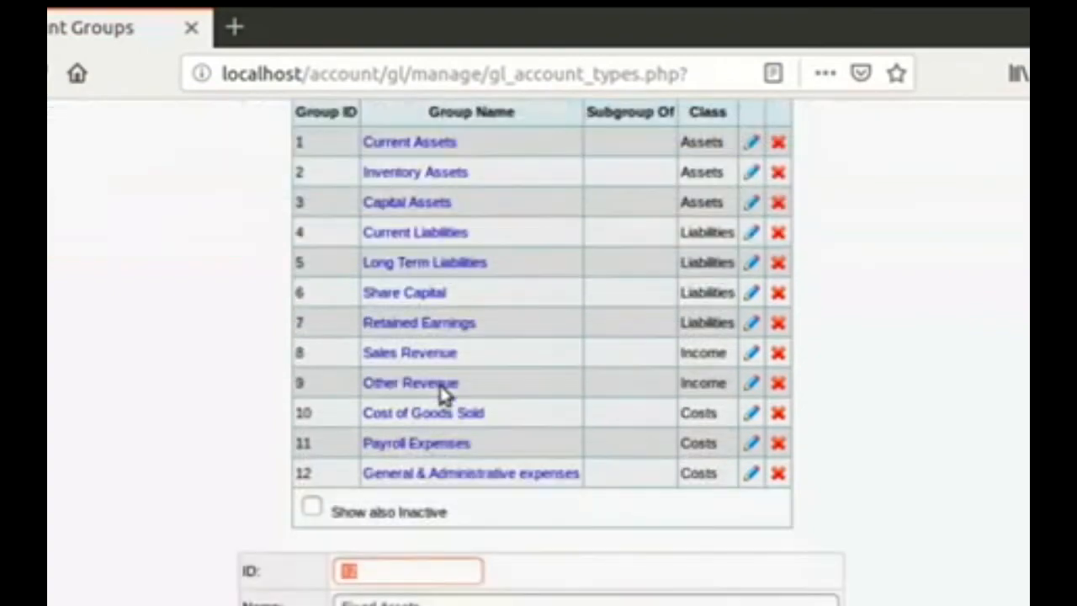
type("13")
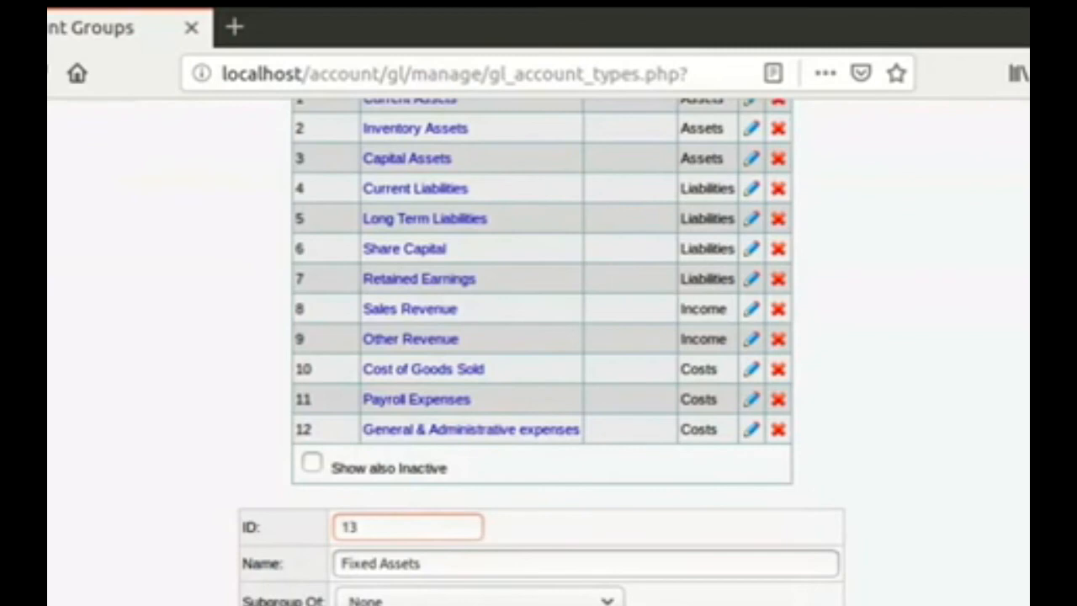
key("Return")
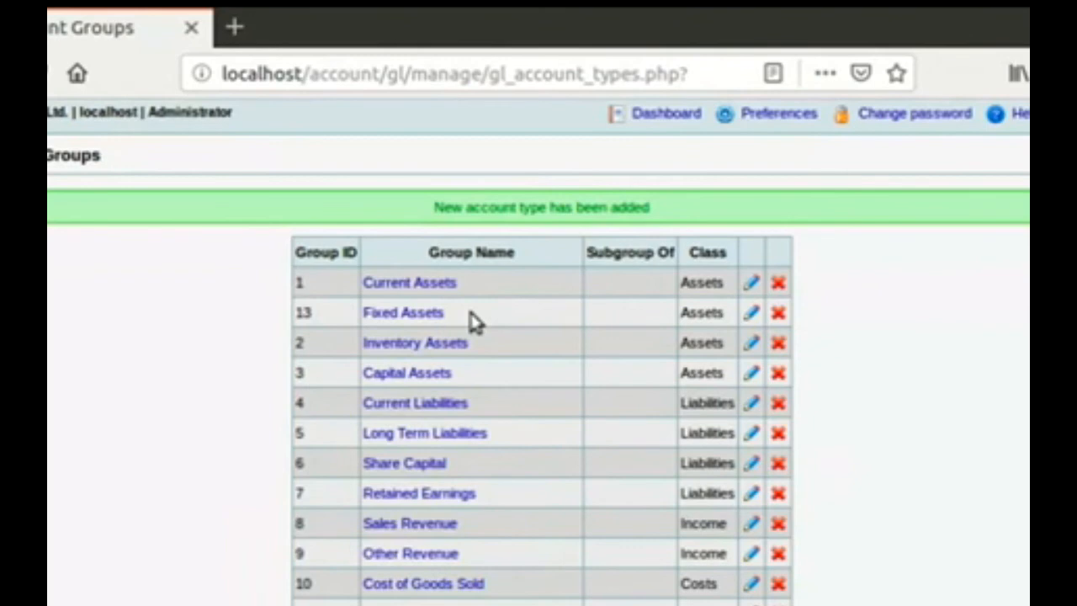
- Start a new GL account with account code 1100 and account name Land and Building
scroll(475, 322, "up", 1)
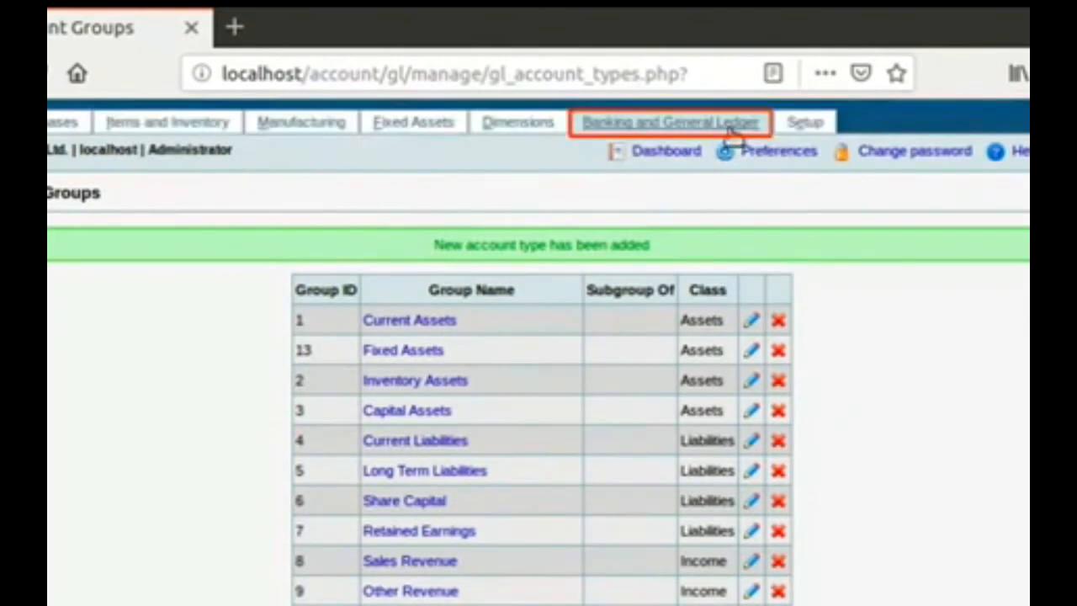
left_click(732, 127)
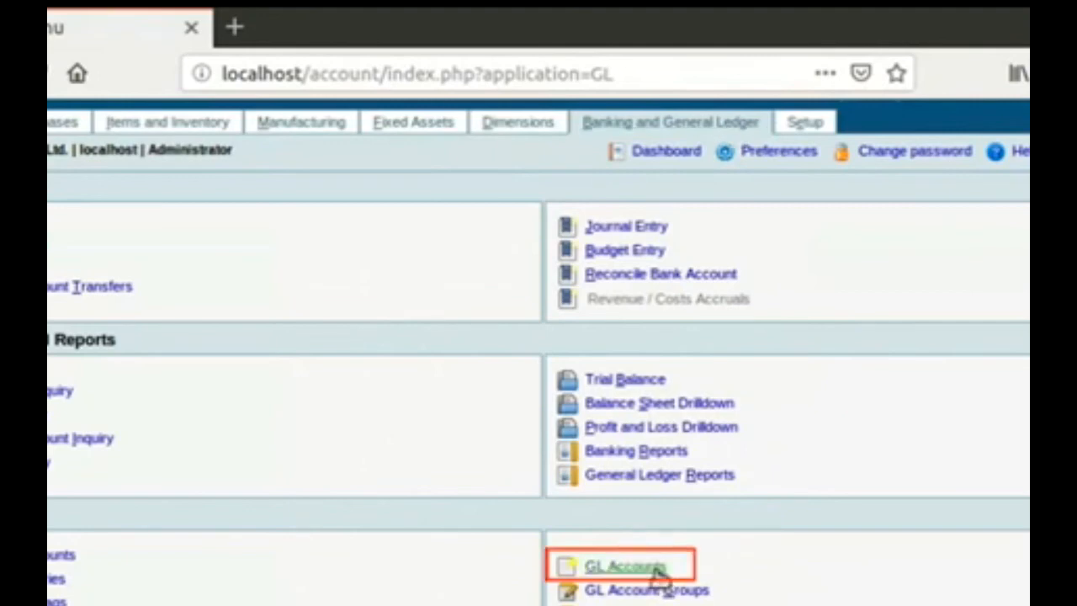
left_click(627, 566)
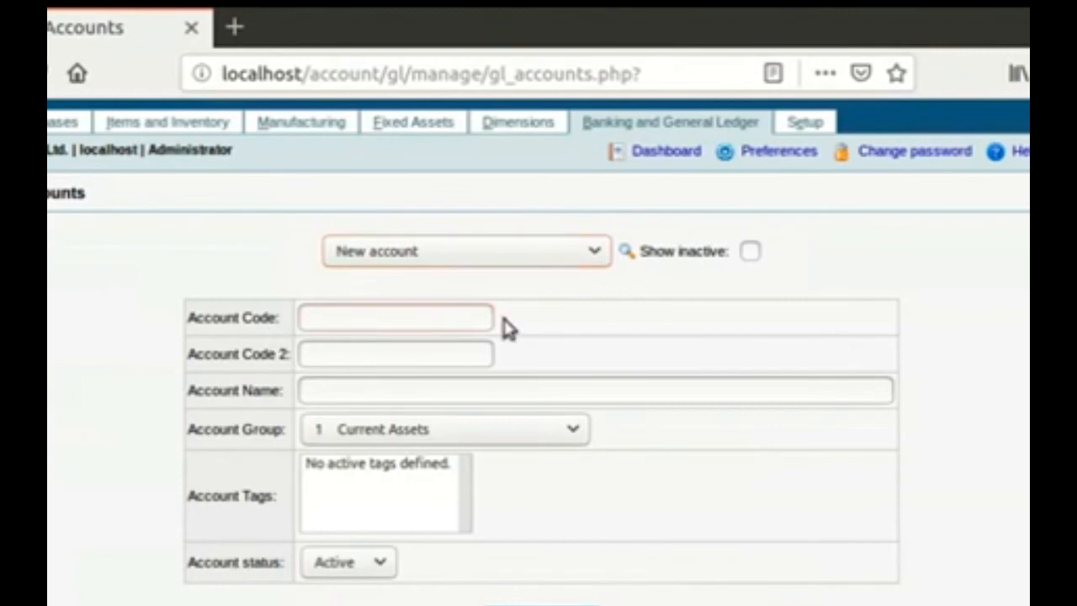
type("1100")
key("Tab")
key("Tab")
type("Land and Building")
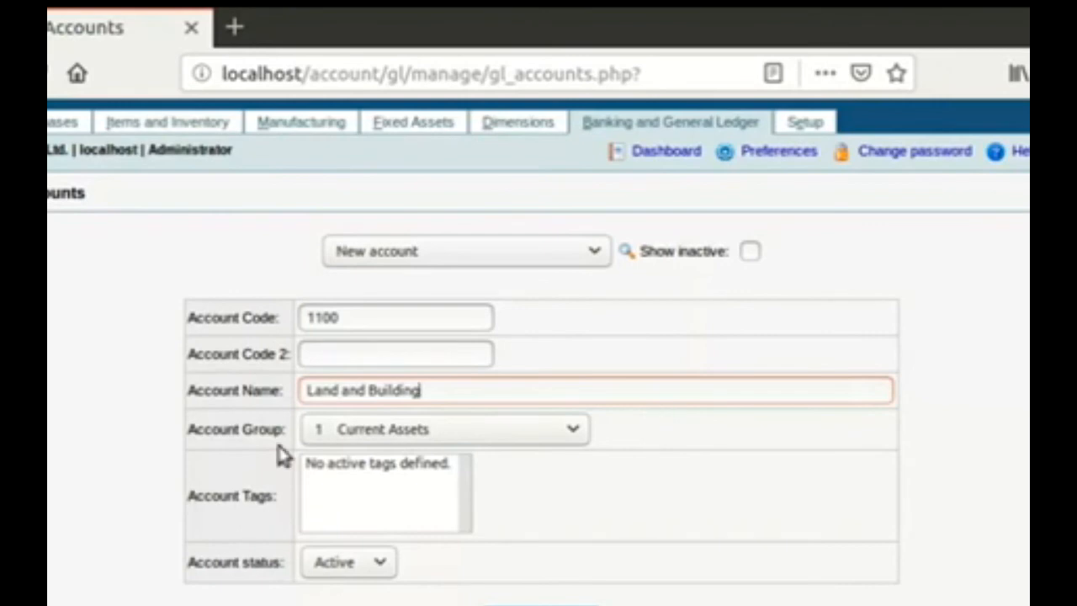
- Add the account under group 13 Fixed Assets with status Active, and check for it in the accounts list
left_click(497, 439)
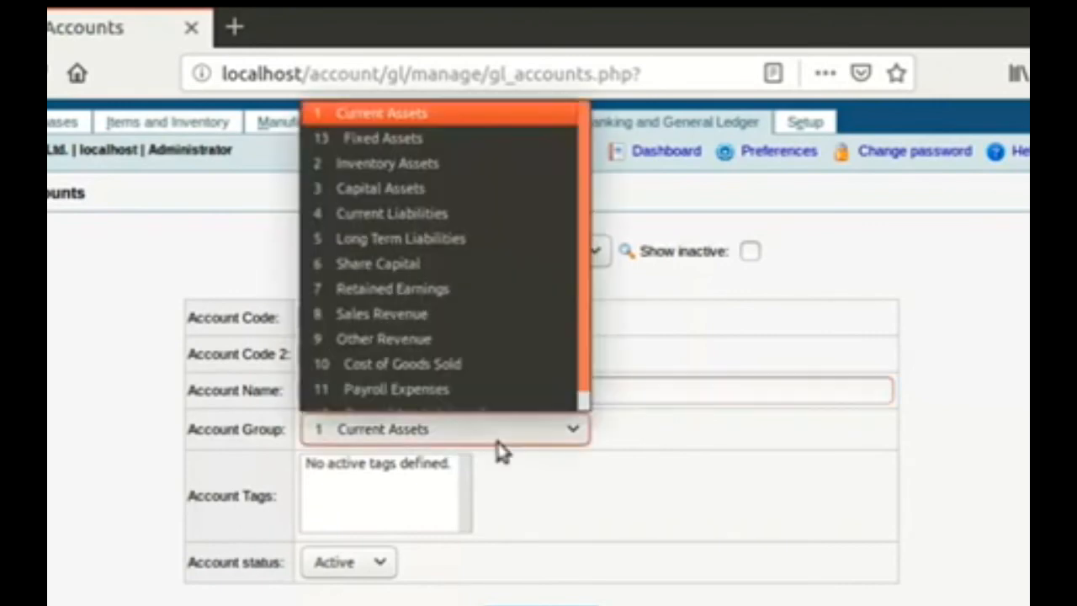
left_click(435, 141)
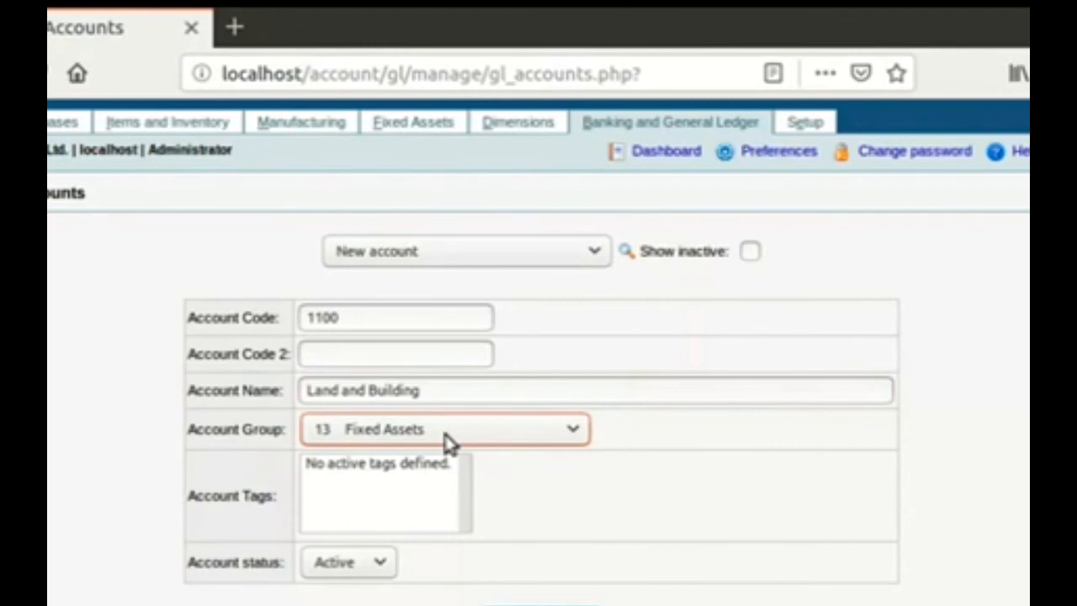
left_click(381, 564)
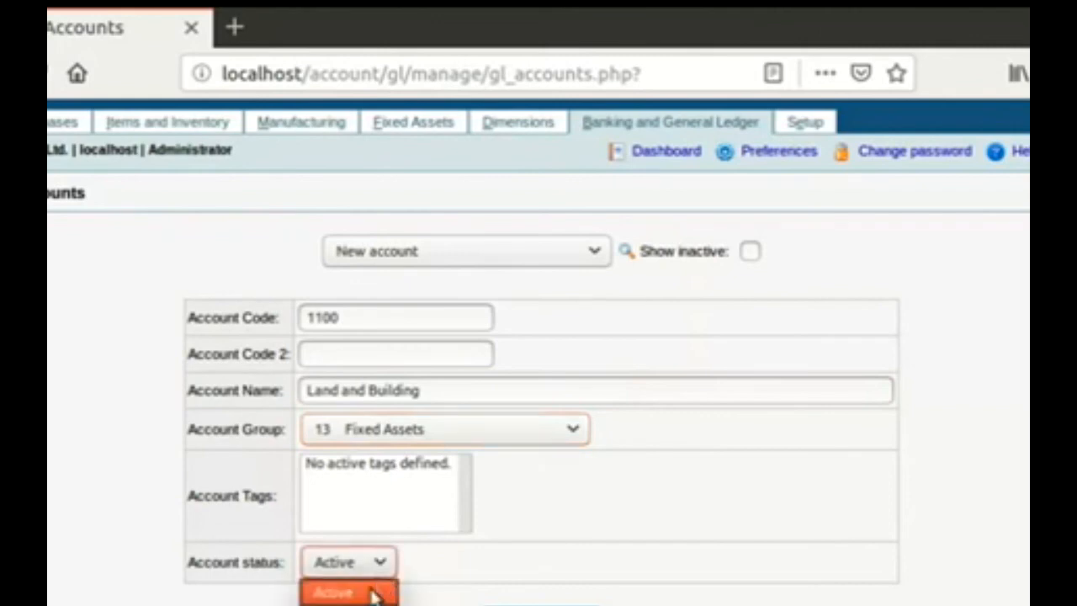
left_click(336, 594)
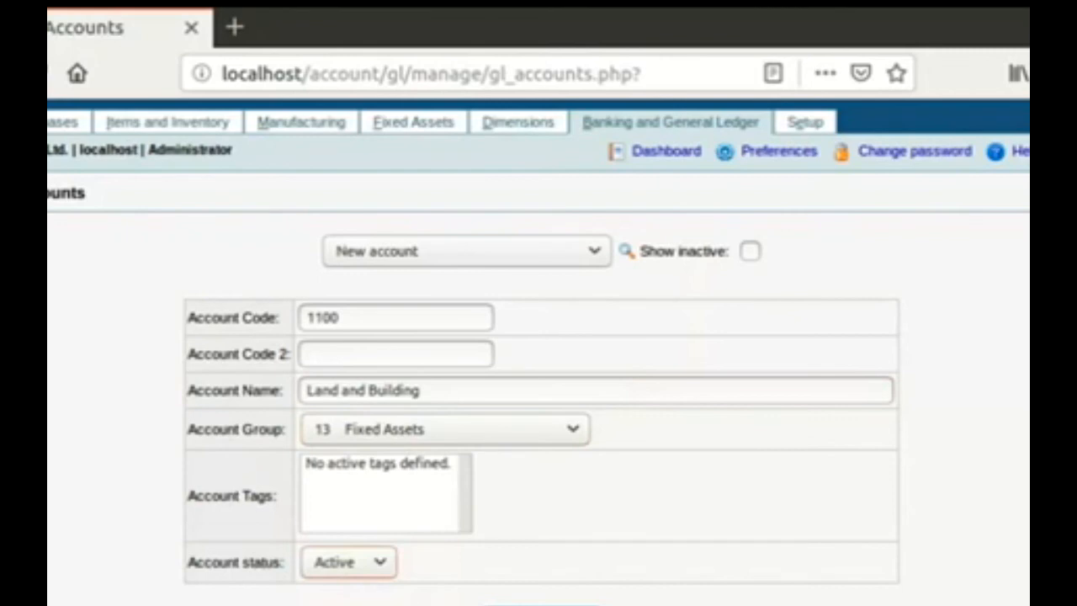
left_click(543, 605)
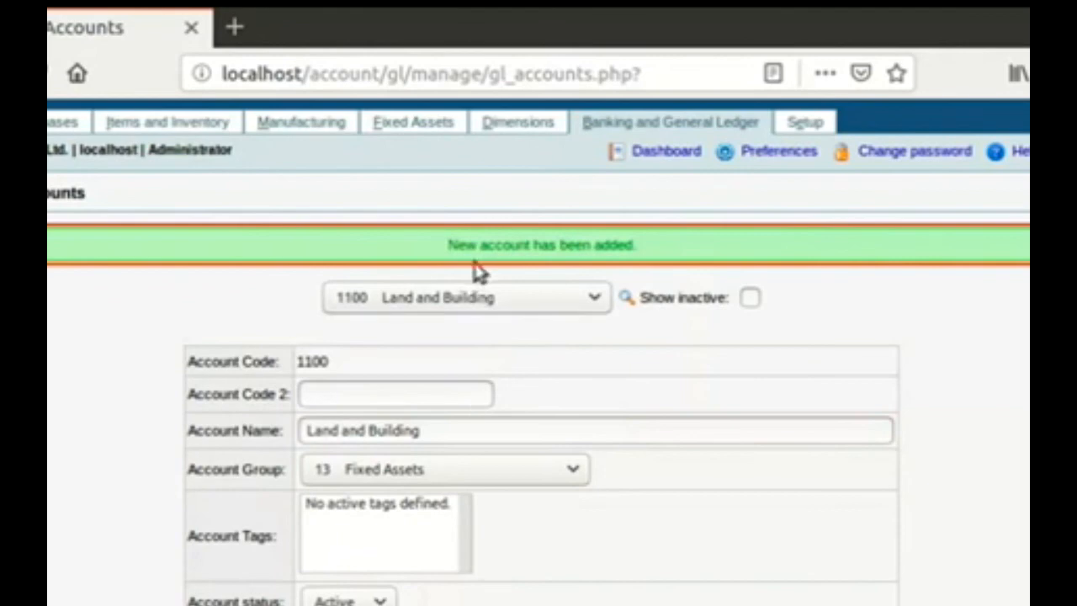
left_click(543, 316)
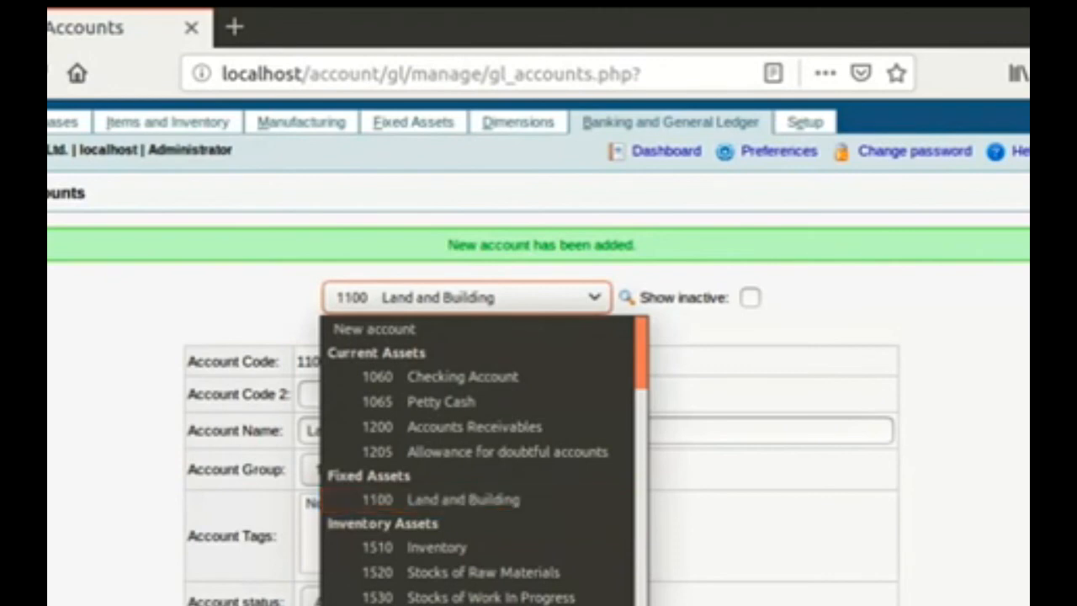
left_click(541, 310)
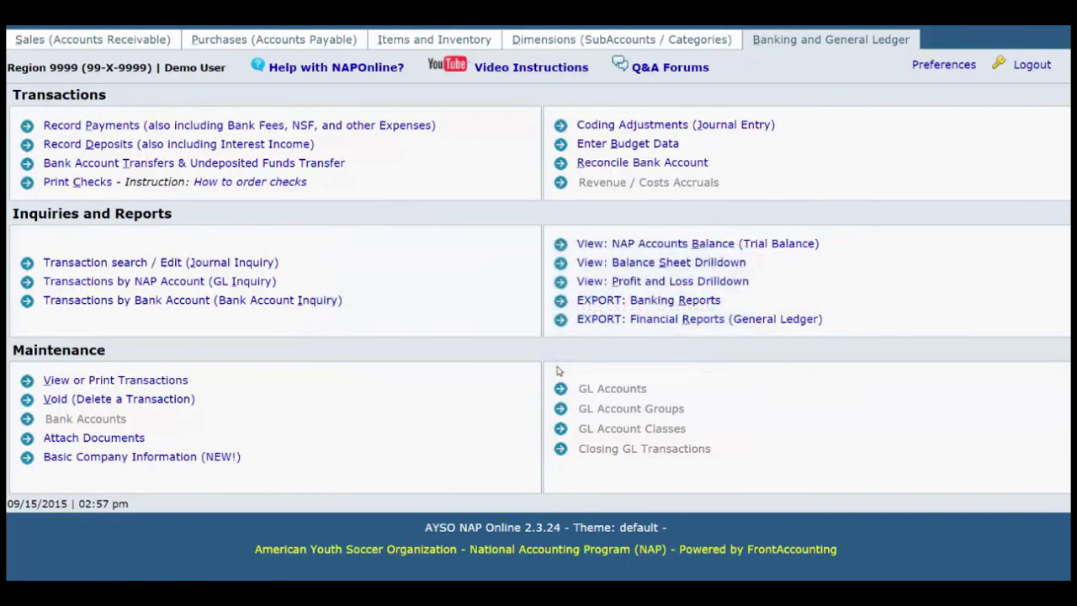
- In AYSO NAP Online, open the general ledger Profit and Loss Statement (Income and Expenses) report and set its period to 07/01/2015 through 08/31/2015
left_click(608, 324)
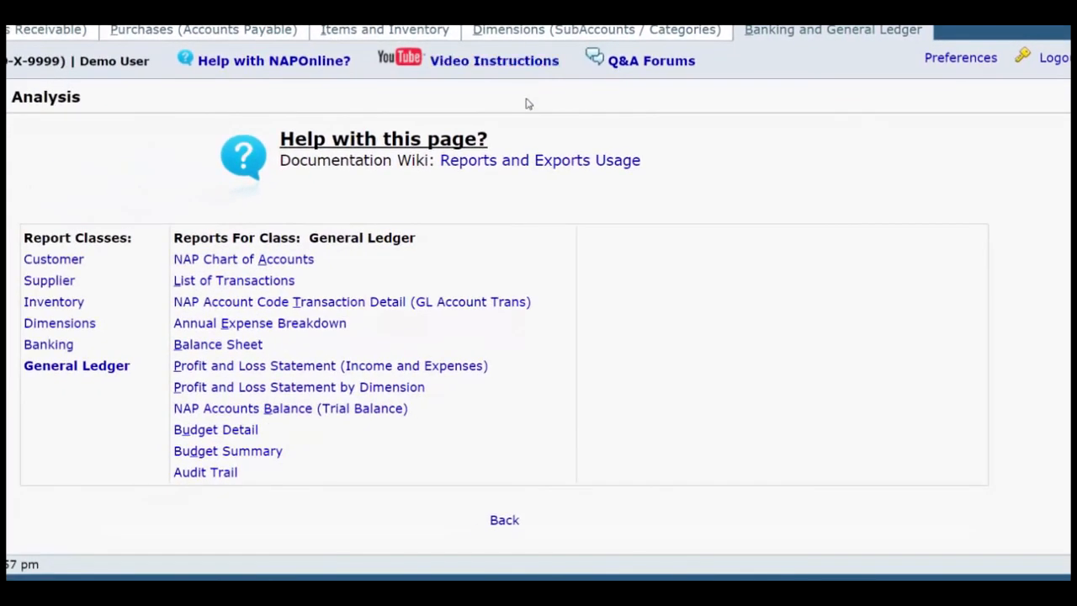
left_click(459, 369)
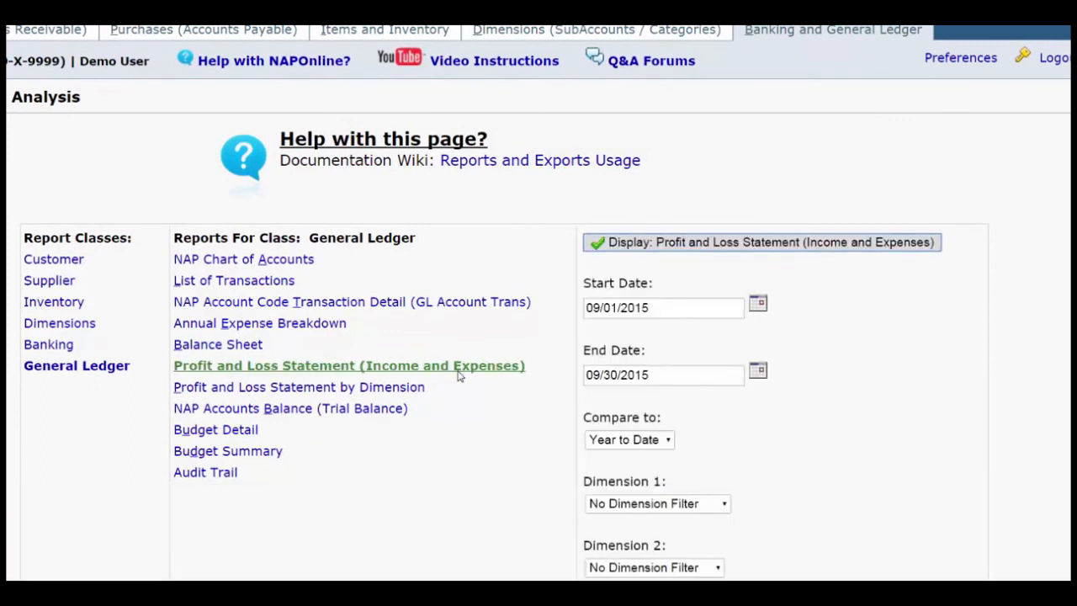
left_click(758, 308)
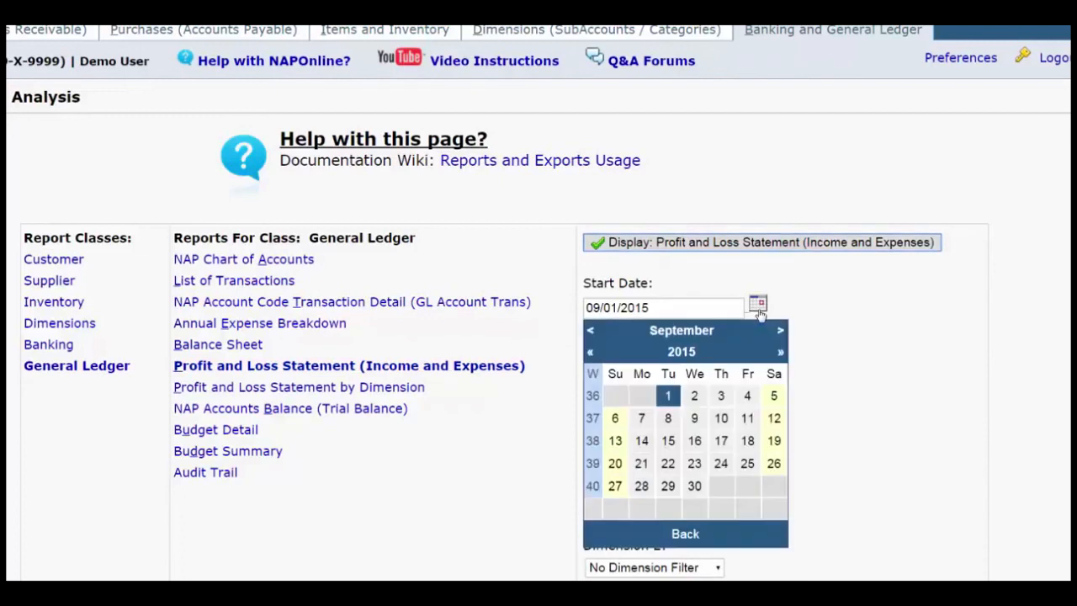
left_click(591, 330)
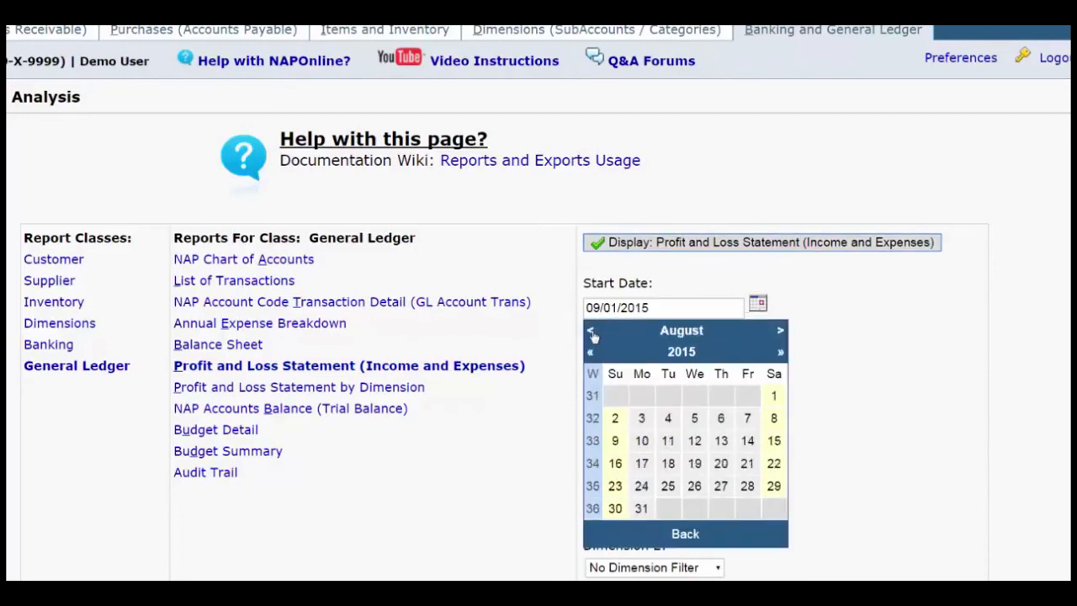
left_click(591, 330)
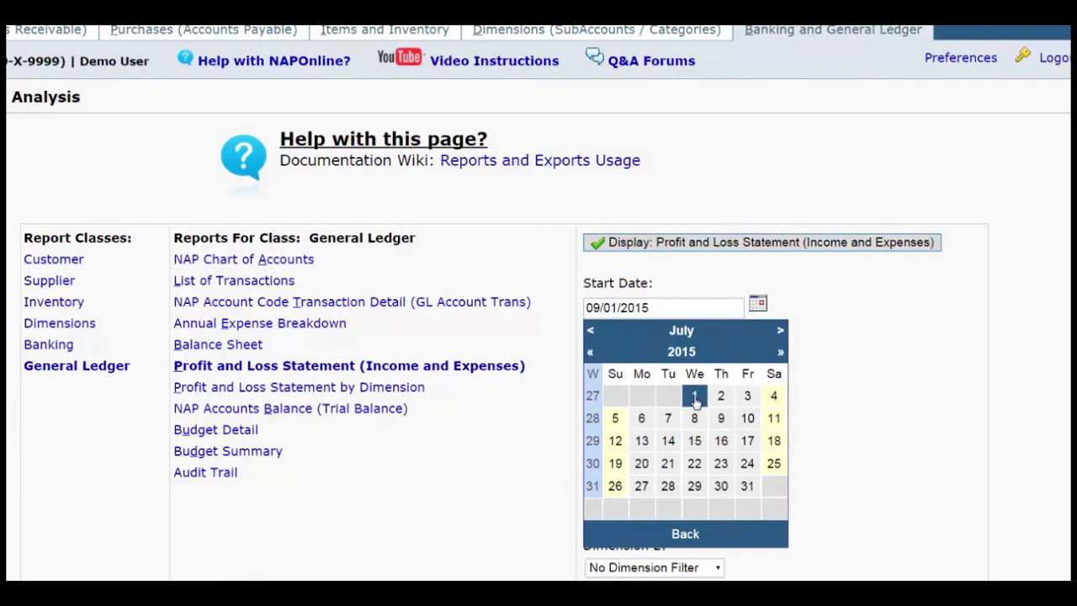
left_click(696, 397)
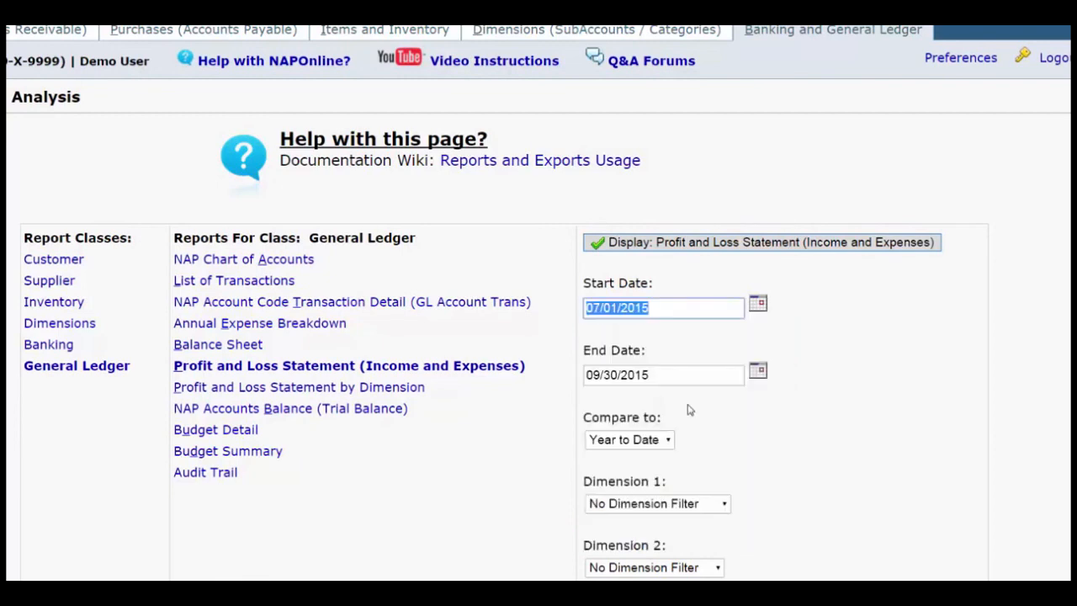
left_click(759, 371)
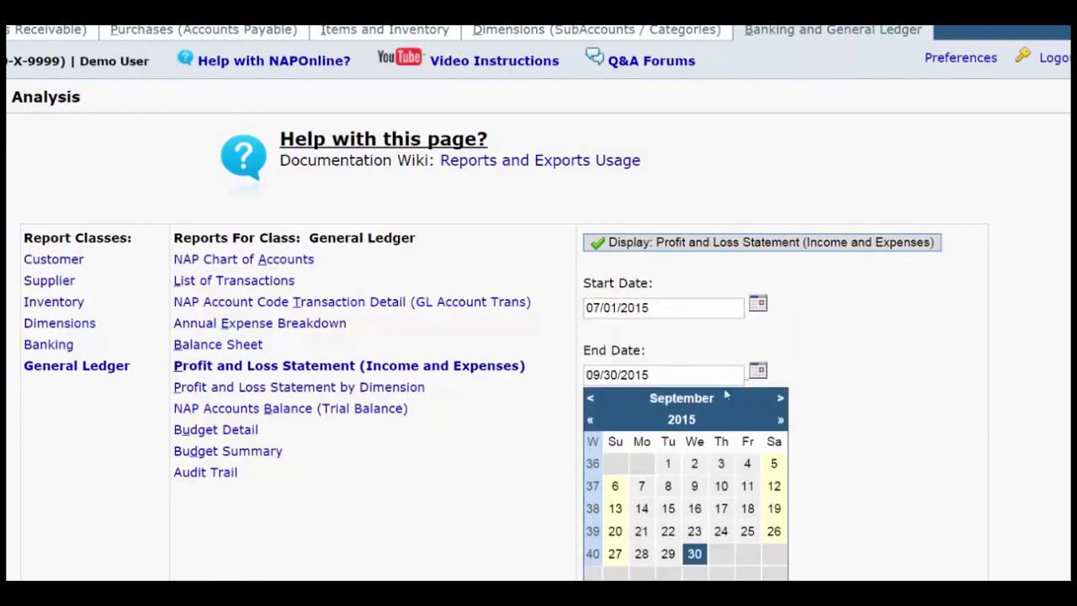
left_click(591, 401)
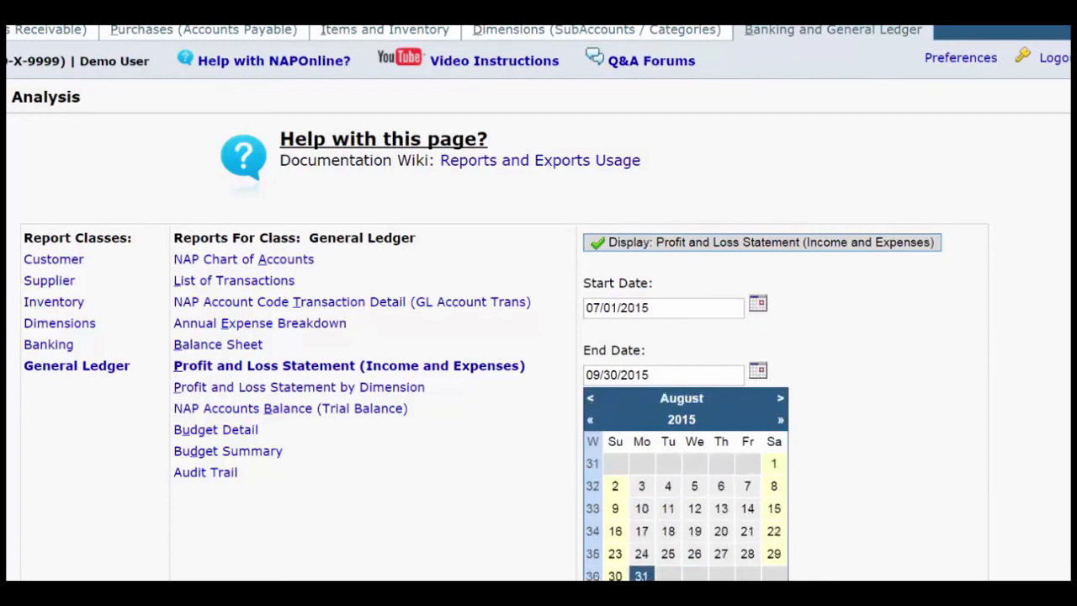
left_click(642, 576)
- Compare the report to Budget and keep Dimension 1 at No Dimension Filter after reviewing its options
left_click(669, 440)
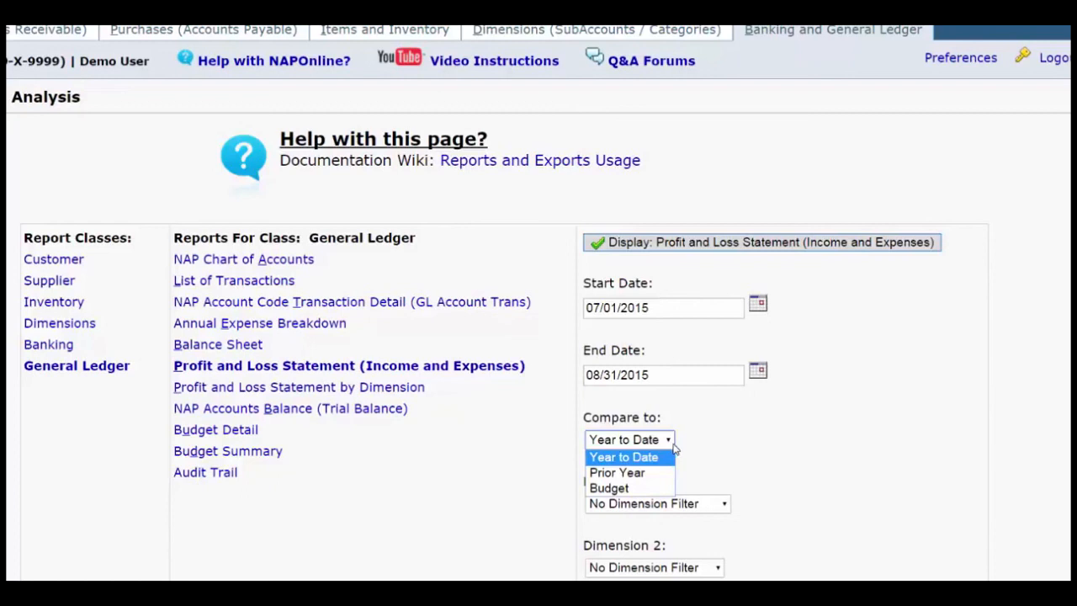
left_click(625, 488)
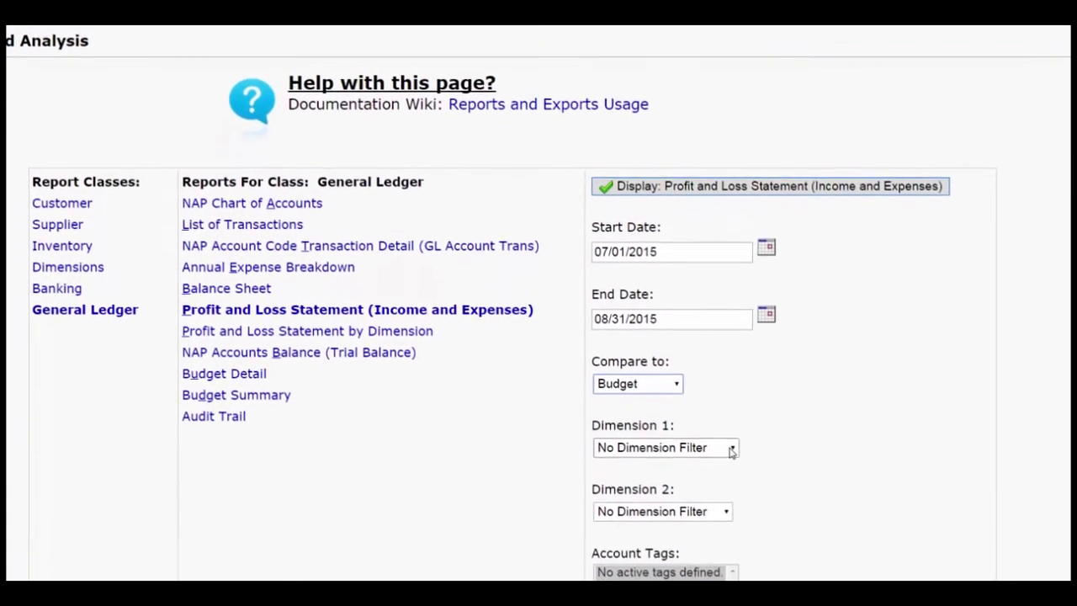
left_click(722, 505)
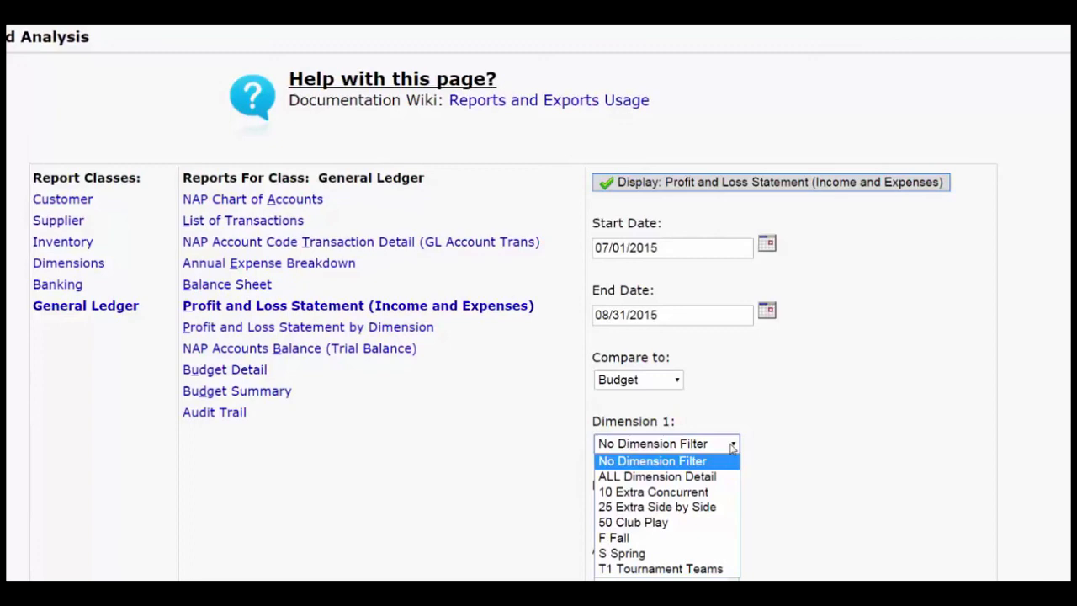
left_click(732, 446)
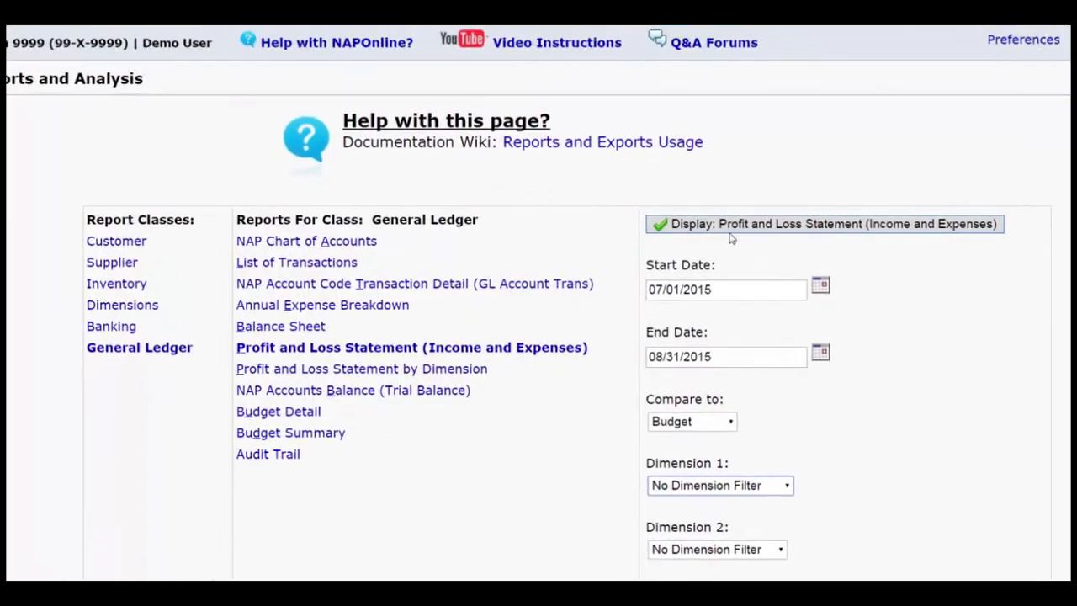
- Display the Profit and Loss Statement (Income and Expenses) report with the chosen settings
left_click(733, 229)
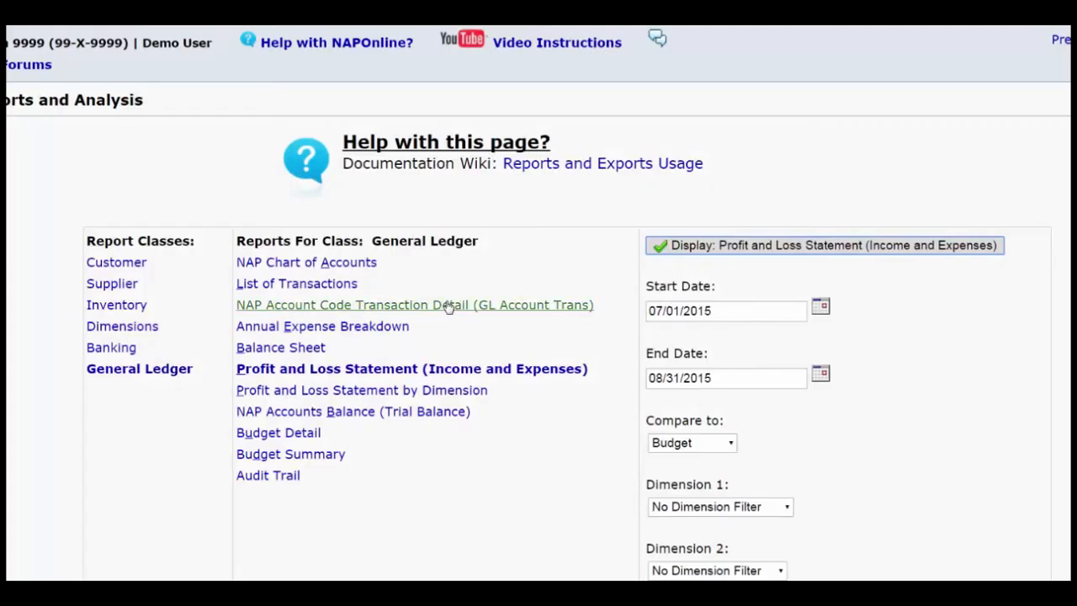
- Open the NAP Account Code Transaction Detail (GL Account Trans) report and set its period to 07/01/2015 through 08/31/2015
left_click(446, 305)
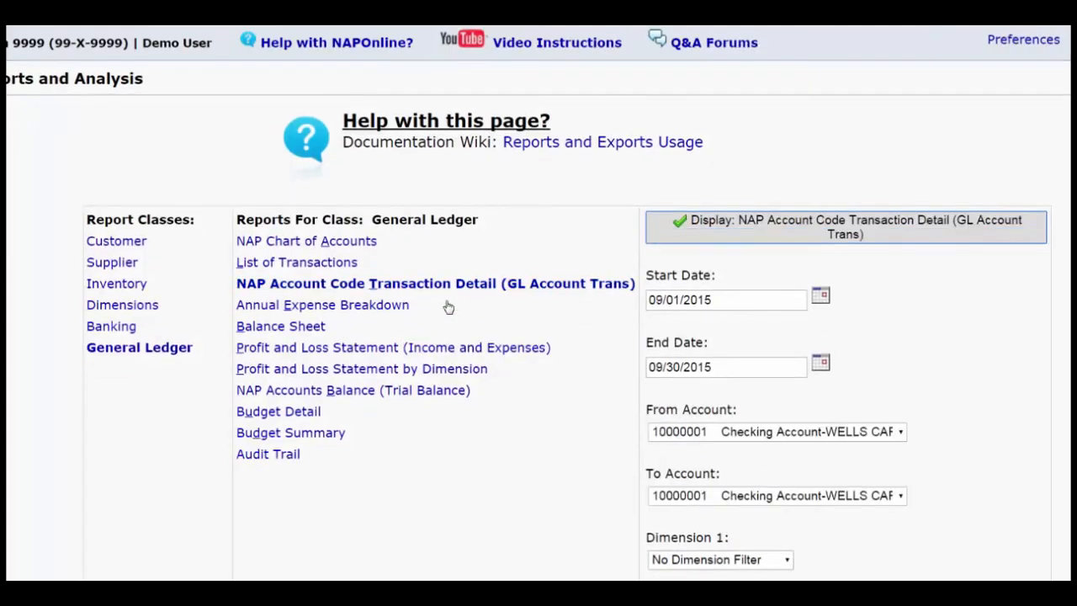
left_click(820, 296)
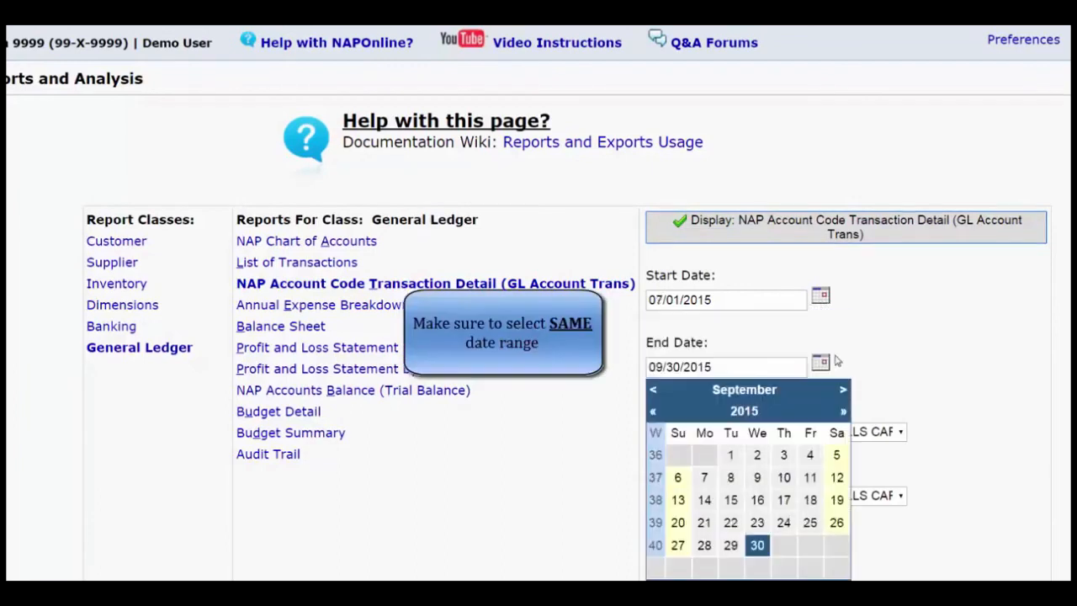
left_click(820, 364)
left_click(654, 391)
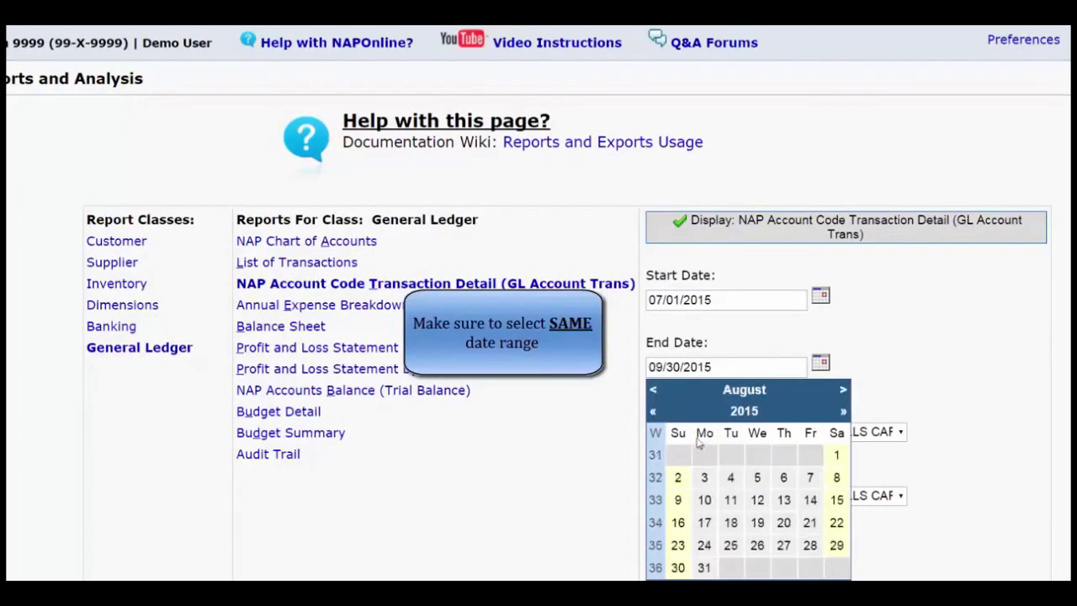
left_click(705, 568)
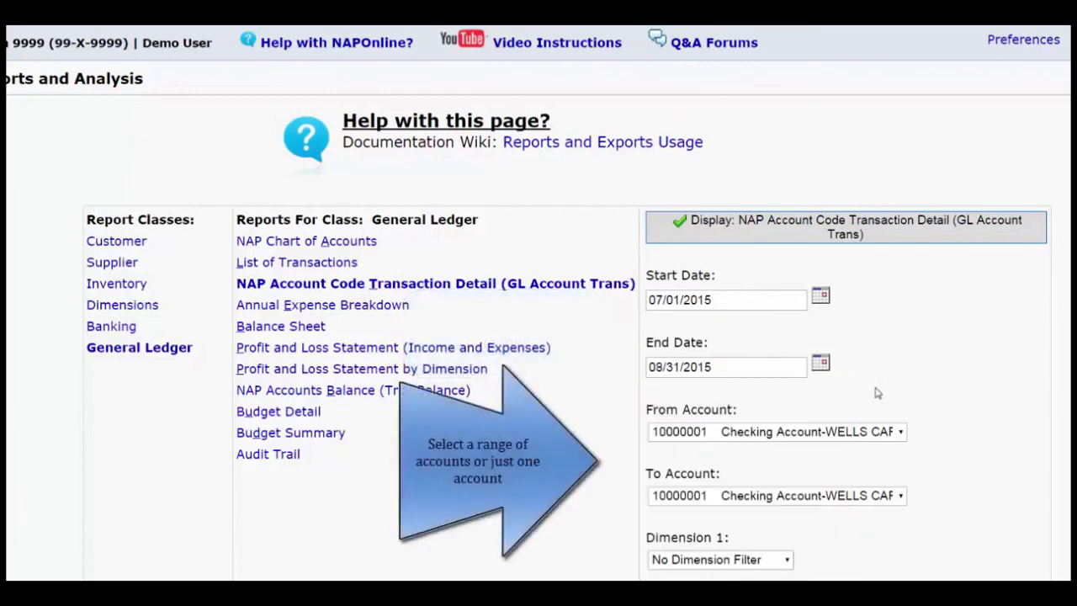
- Limit the transaction detail report to account 5130 Equipment-TAX PAID as both From and To Account, and display it
left_click(854, 430)
type("5130 Equipment-TAX PAID")
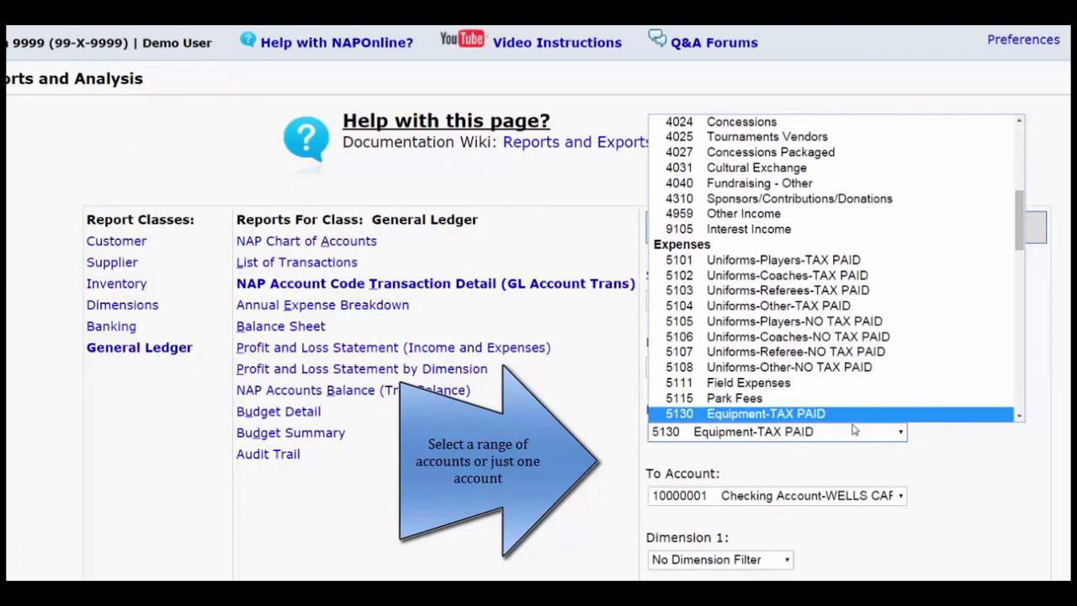
key("Tab")
type("5130")
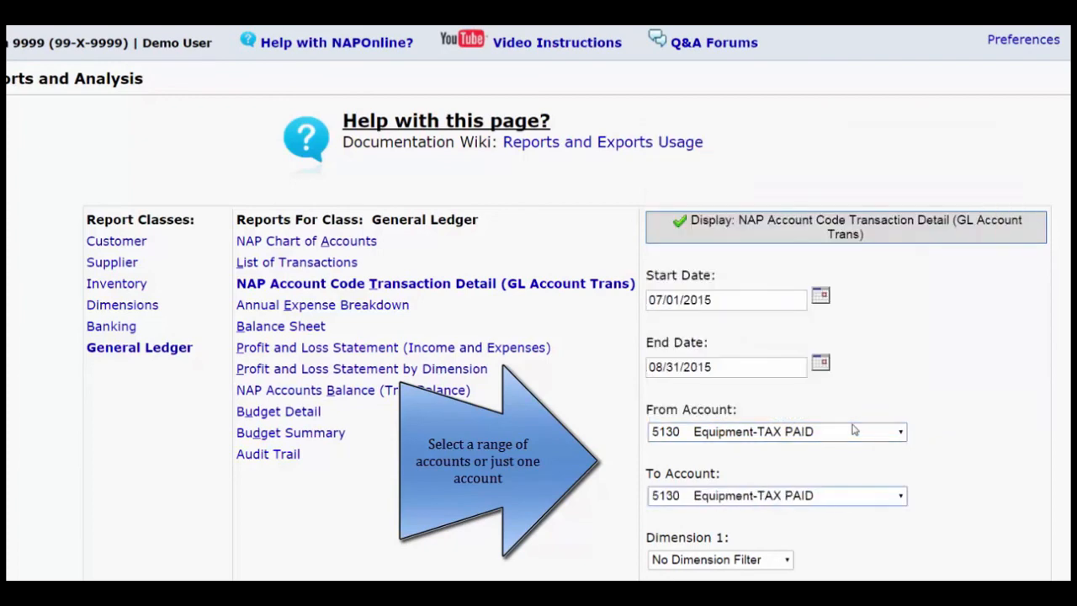
left_click(793, 225)
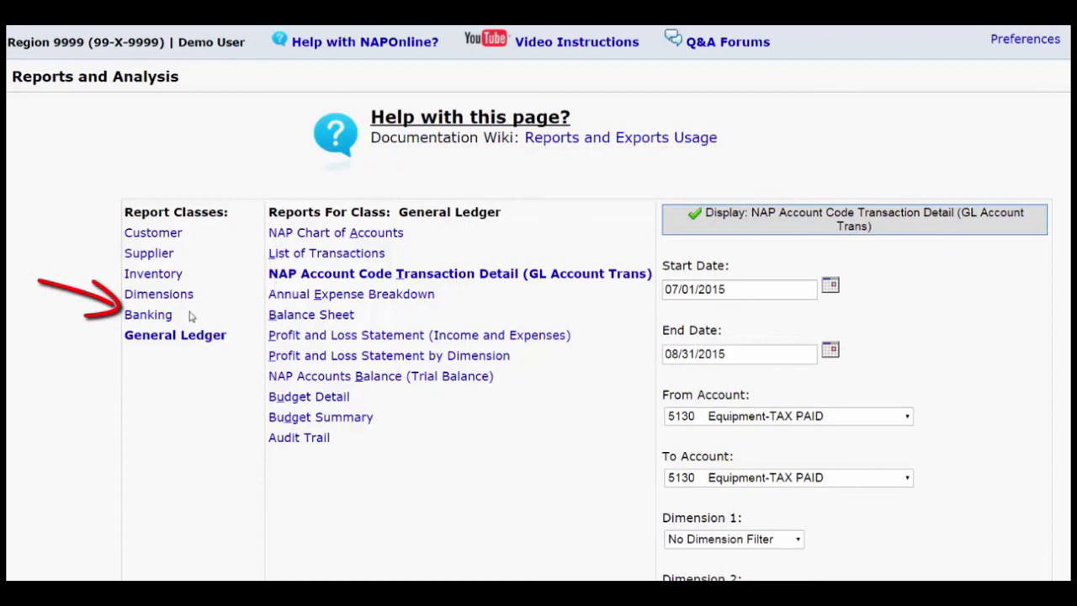
- Open the Bank Transactions report in the Banking class and set its start date to 07/01/2015
left_click(149, 315)
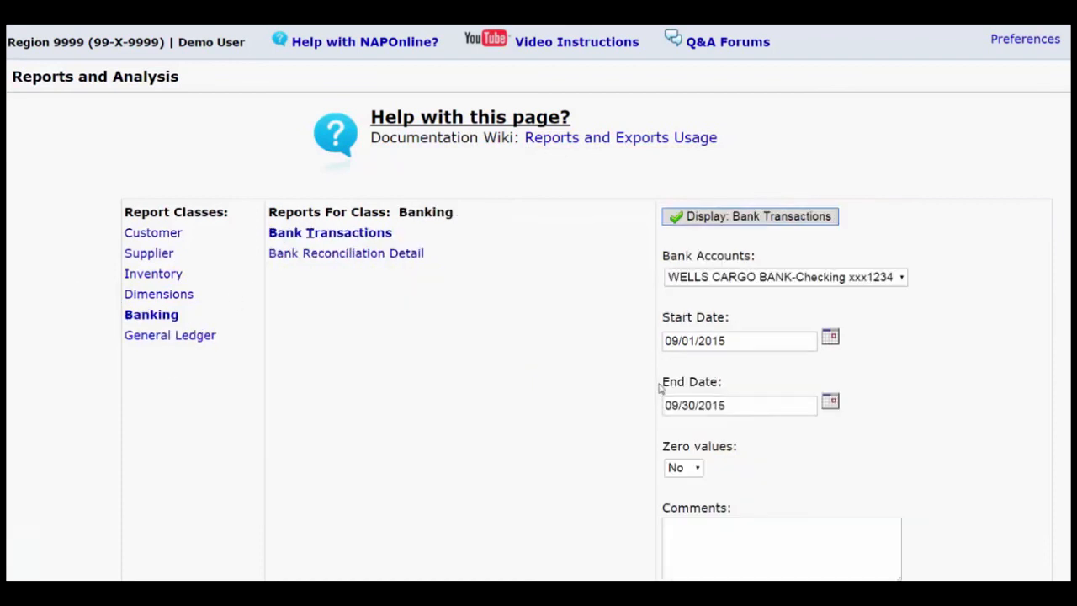
left_click(831, 338)
left_click(670, 364)
left_click(671, 364)
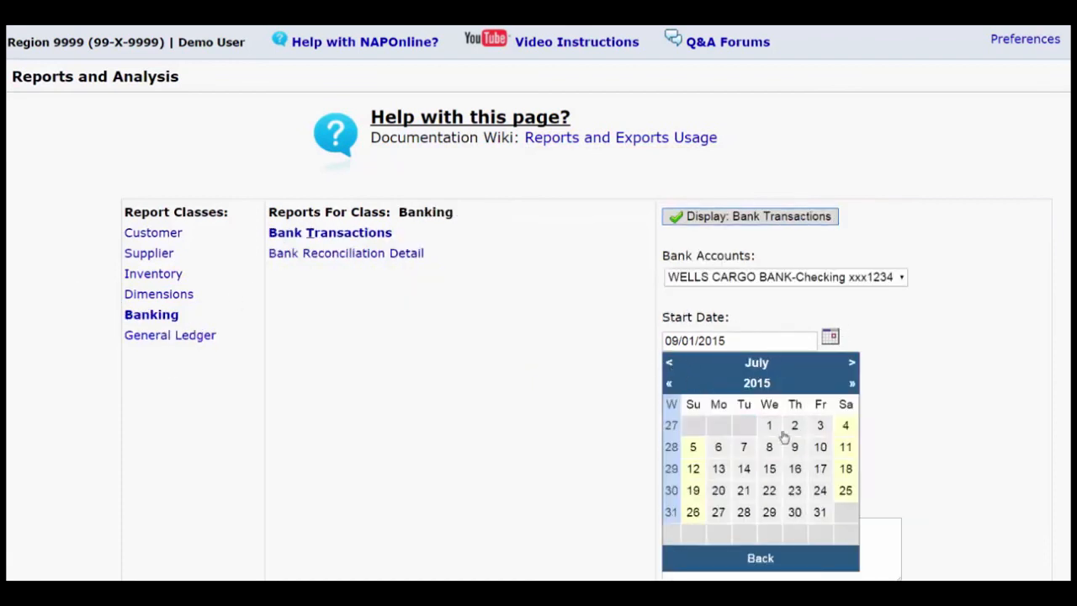
left_click(769, 425)
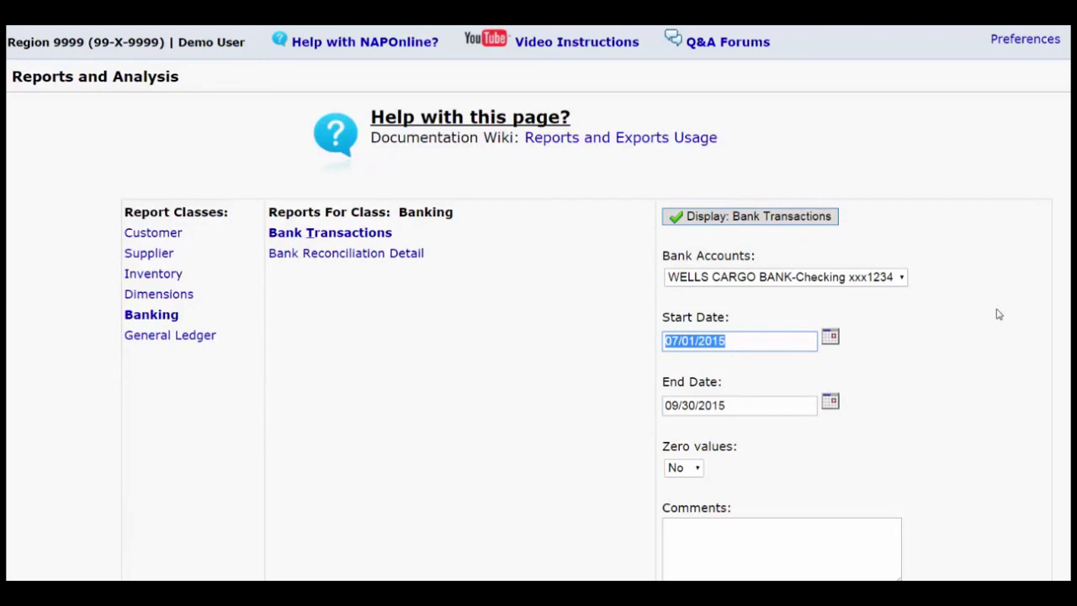
- Set the Bank Transactions report's destination to Excel and generate the report
scroll(999, 314, "down", 1)
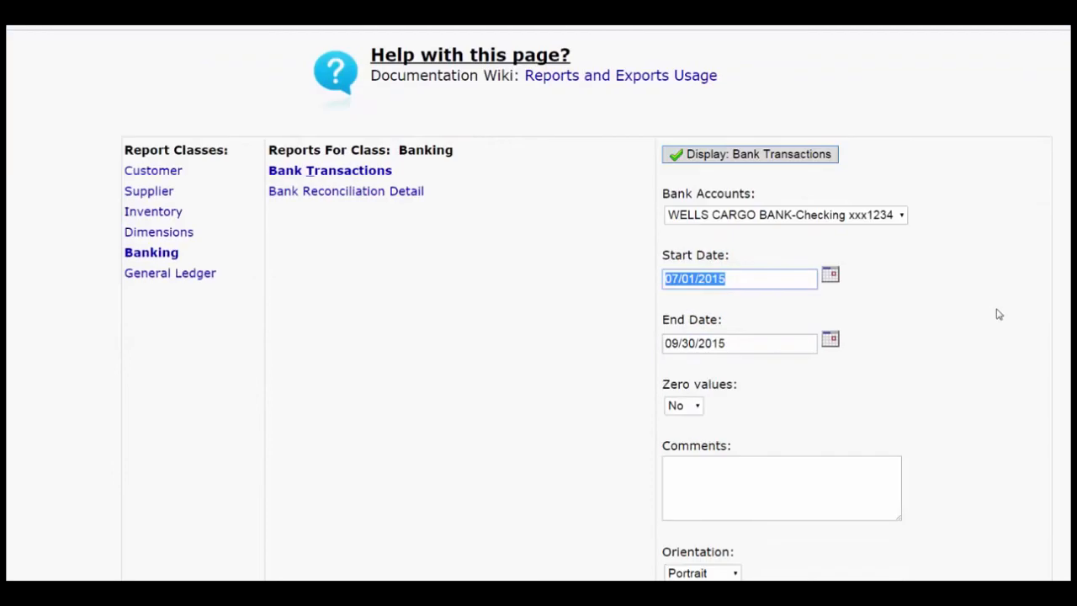
scroll(999, 314, "down", 2)
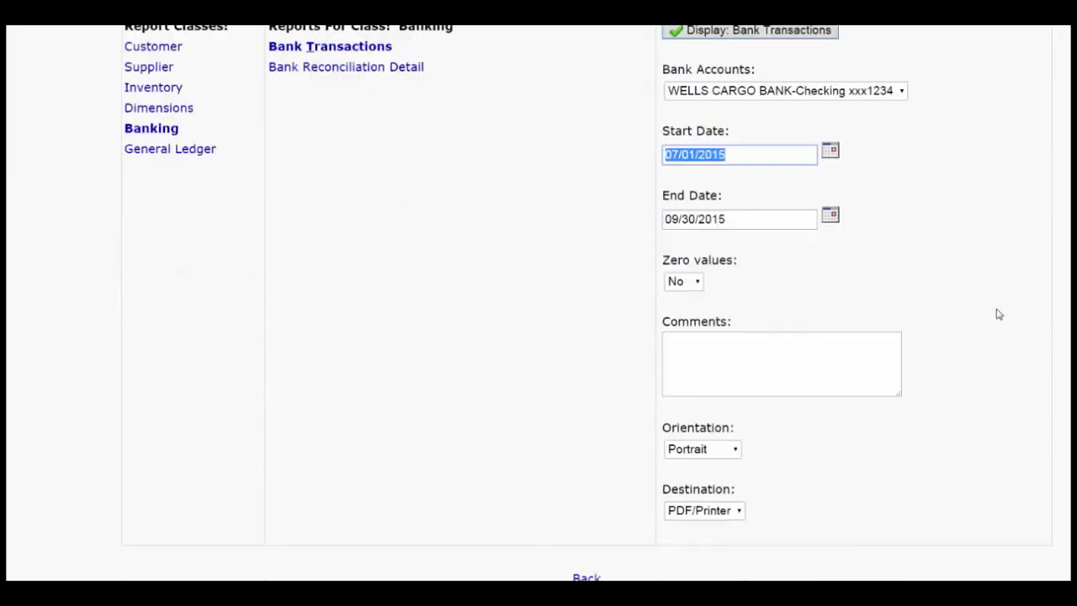
left_click(738, 511)
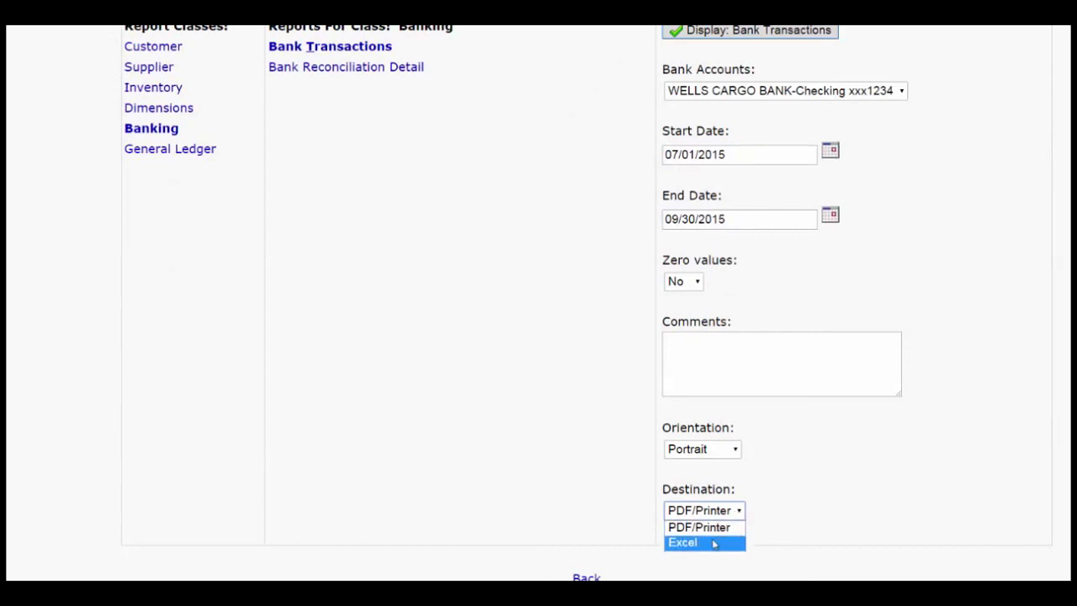
left_click(715, 543)
scroll(780, 477, "up", 1)
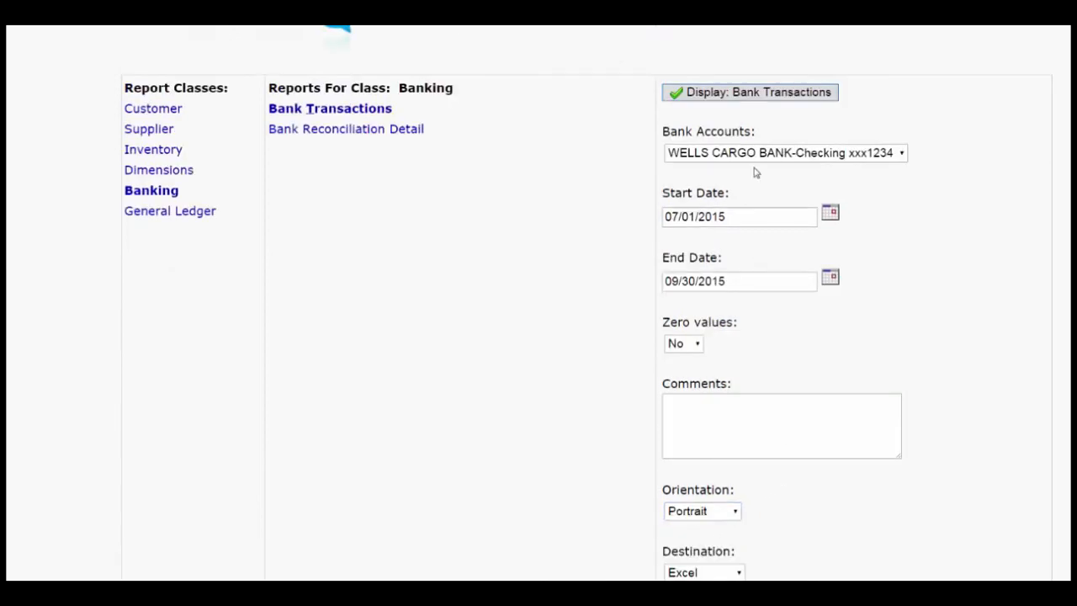
left_click(753, 92)
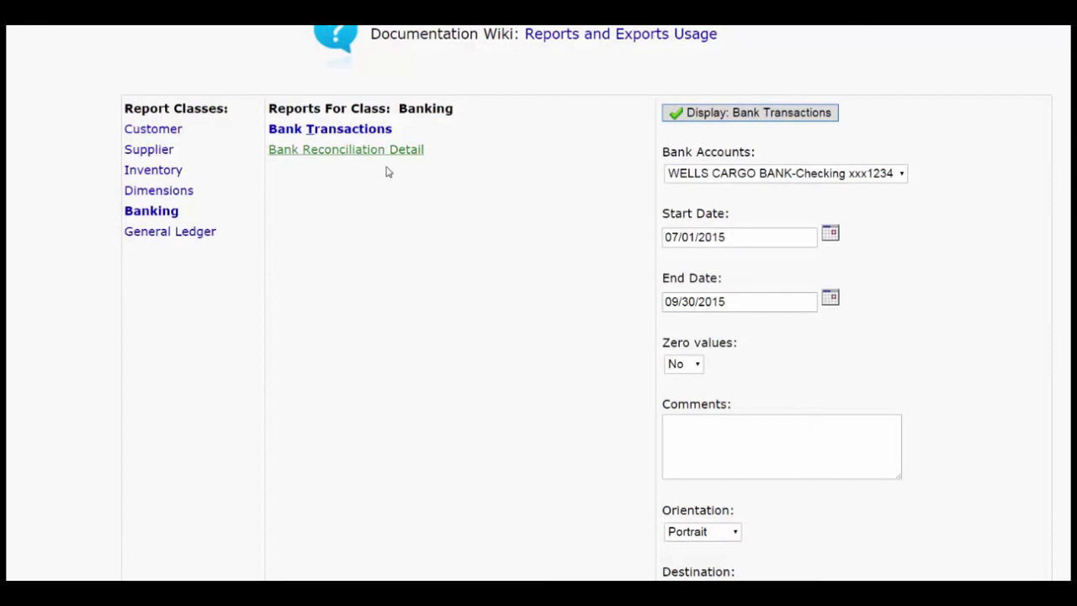
- Open the Bank Reconciliation Detail report and examine its cleared and uncleared transactions
left_click(380, 153)
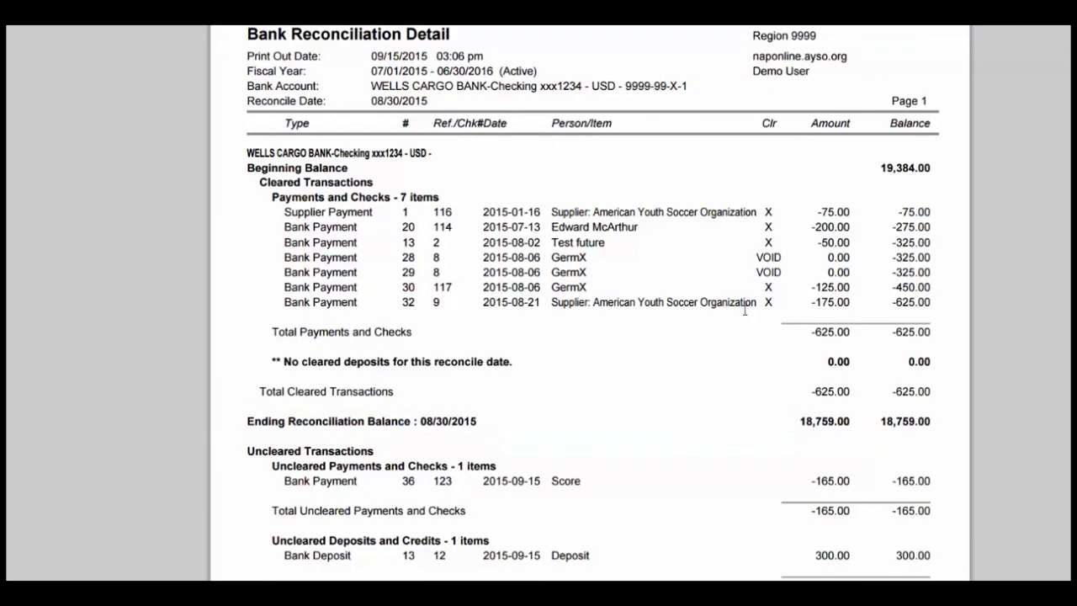
scroll(745, 311, "down", 5)
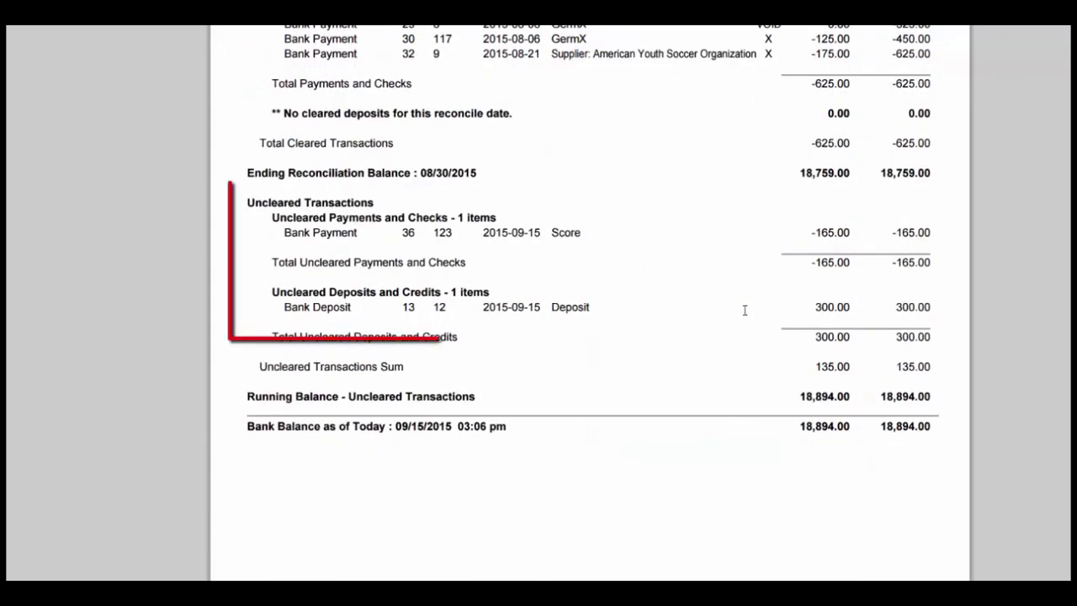